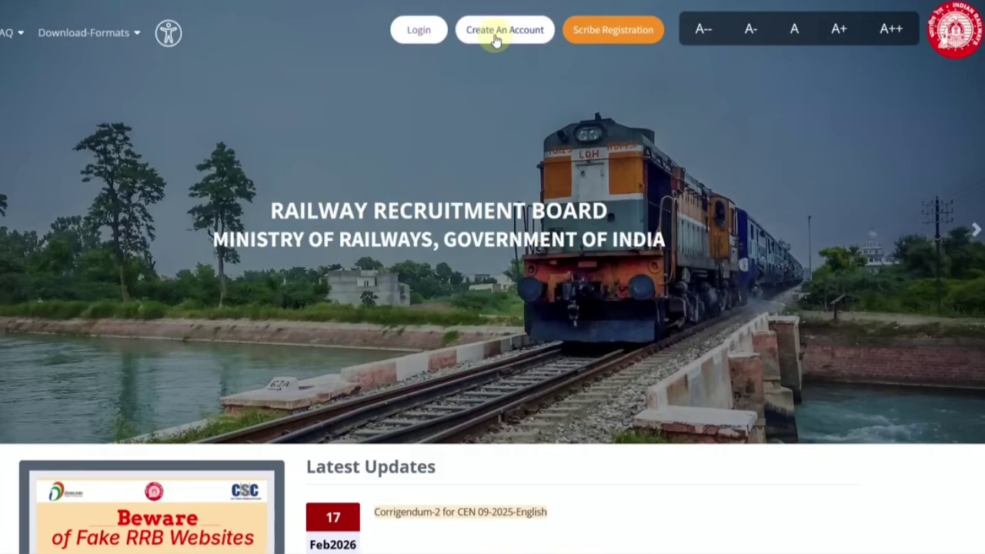
# Step: Open the Create An Account form and dismiss the Please Note notice about registered candidates
pyautogui.click(495, 40)
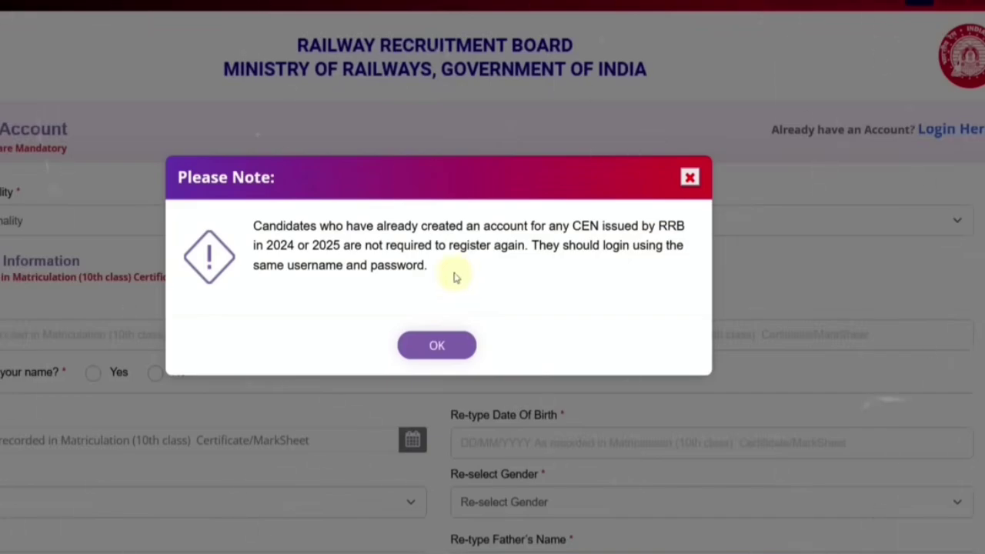
pyautogui.click(440, 346)
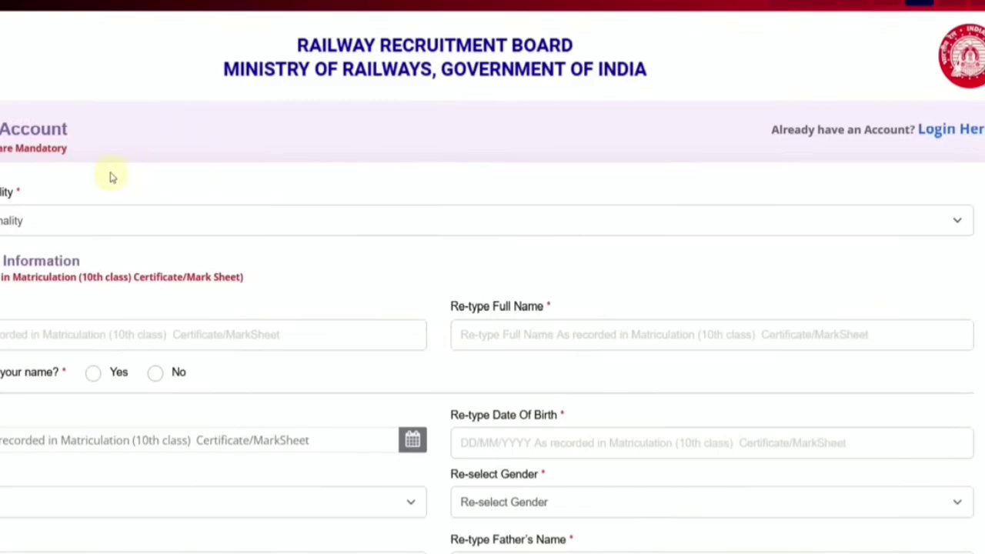
pyautogui.scroll(-1, 110, 177)
# Step: Re-type the candidate's full name in the Re-type Full Name field
pyautogui.click(16, 126)
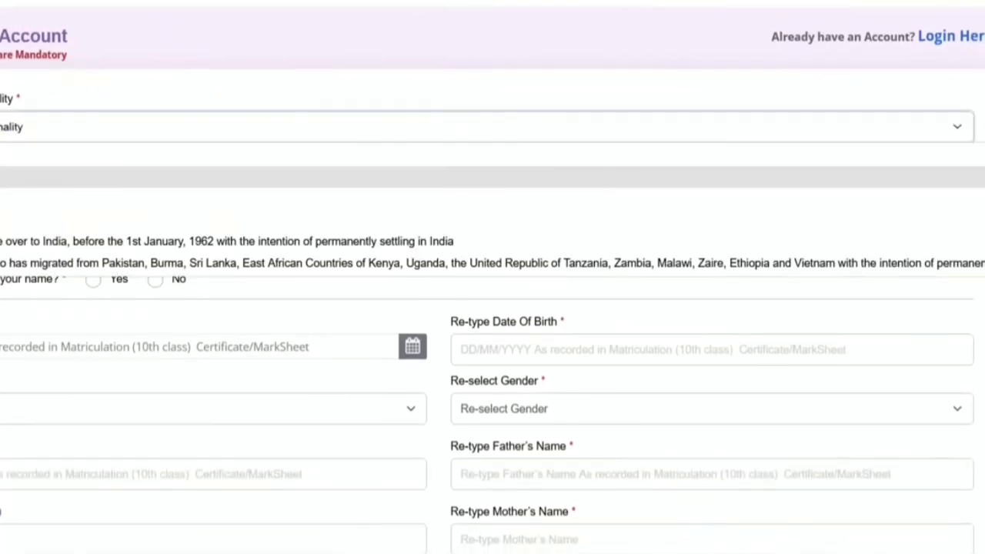
pyautogui.click(15, 157)
pyautogui.scroll(-1, 24, 217)
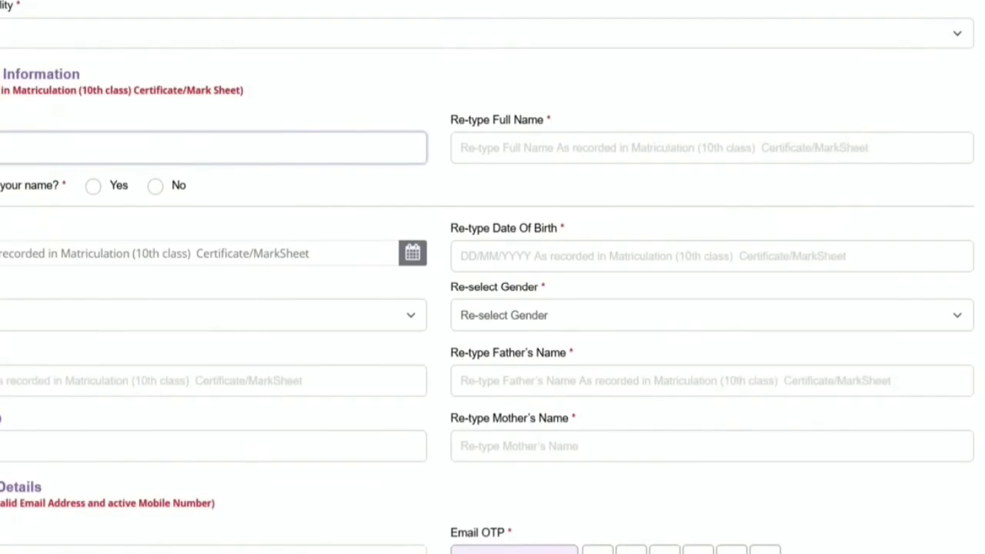
pyautogui.click(461, 148)
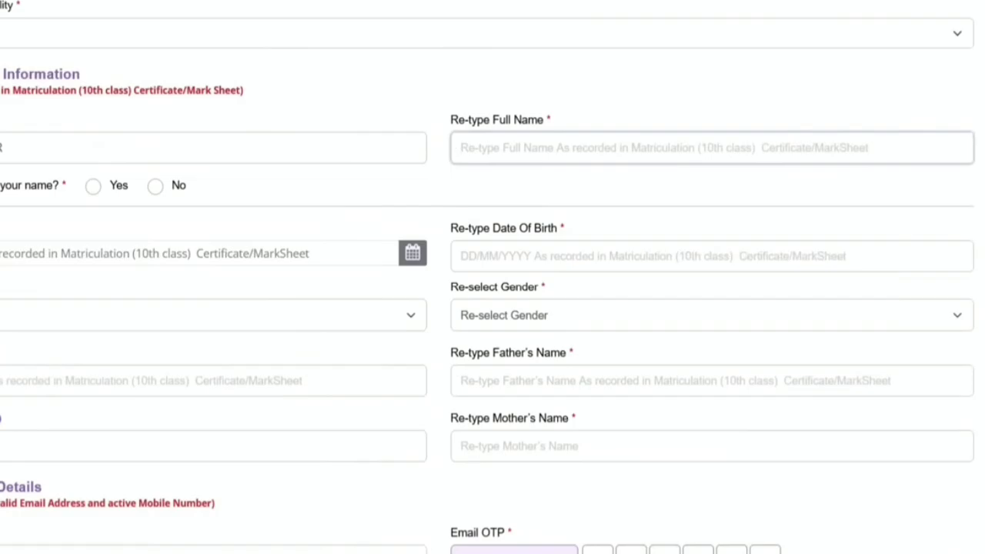
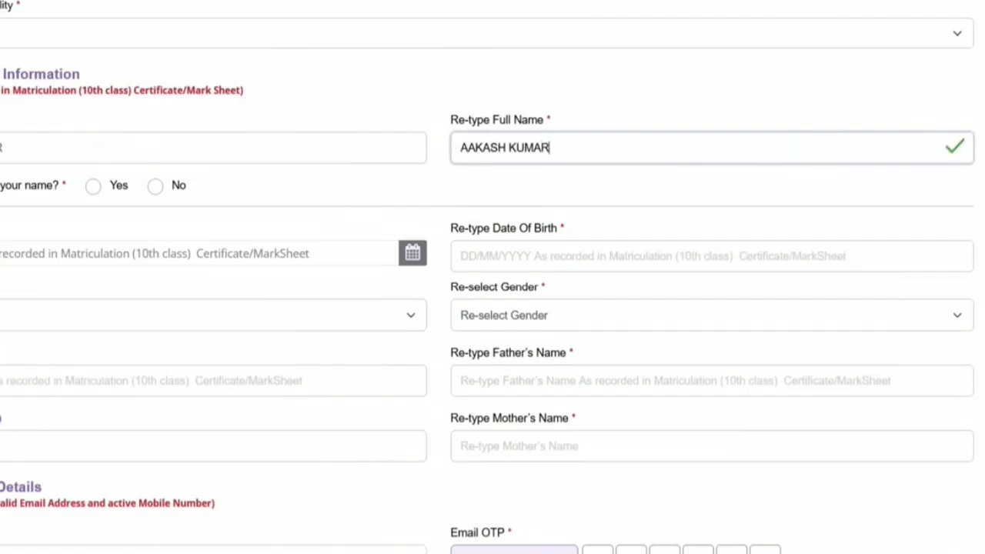
# Step: Answer Yes to name change and accept the Gazette Notification documentation notice
pyautogui.click(93, 191)
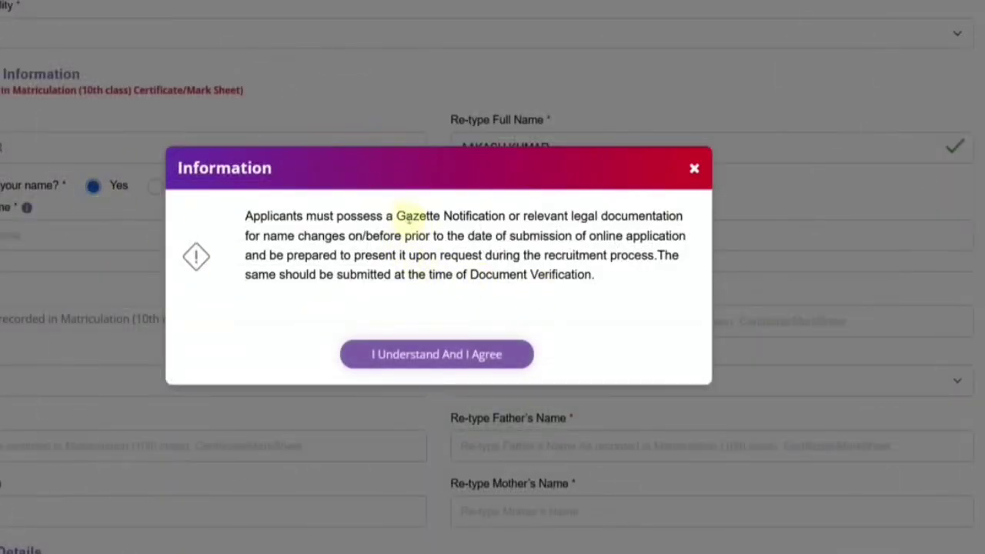
pyautogui.moveTo(406, 216); pyautogui.dragTo(486, 216)
pyautogui.click(473, 351)
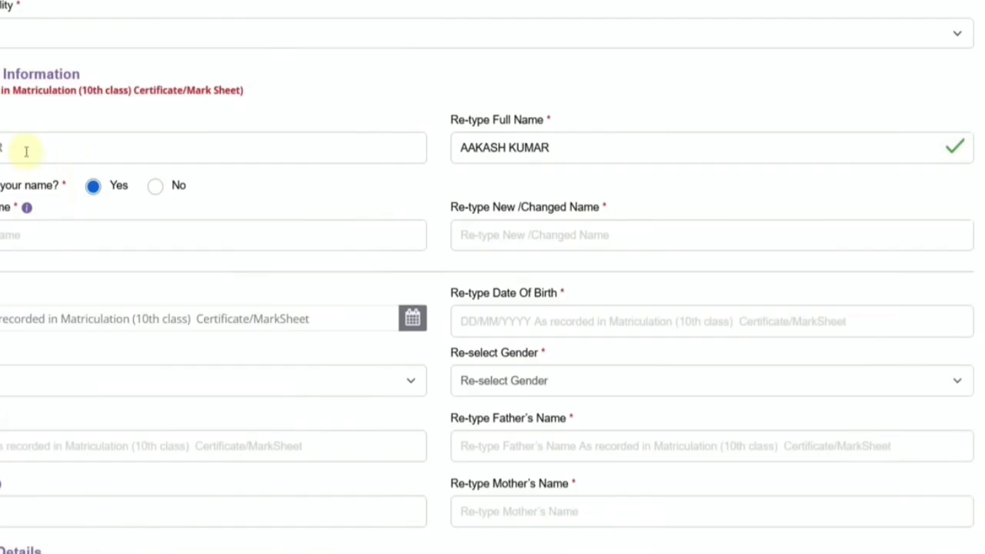
# Step: Set name change to No and open the Date of Birth calendar's year view
pyautogui.click(155, 186)
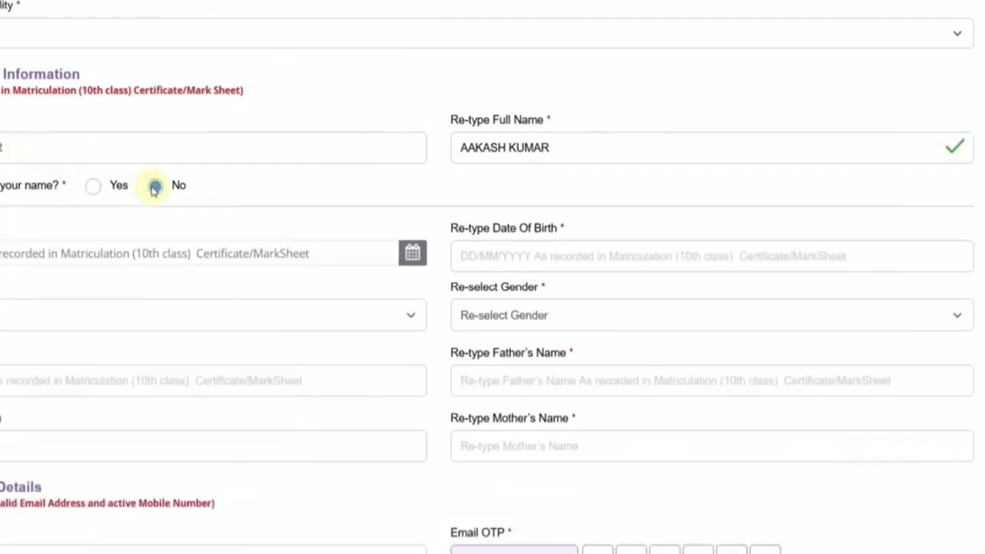
pyautogui.click(3, 255)
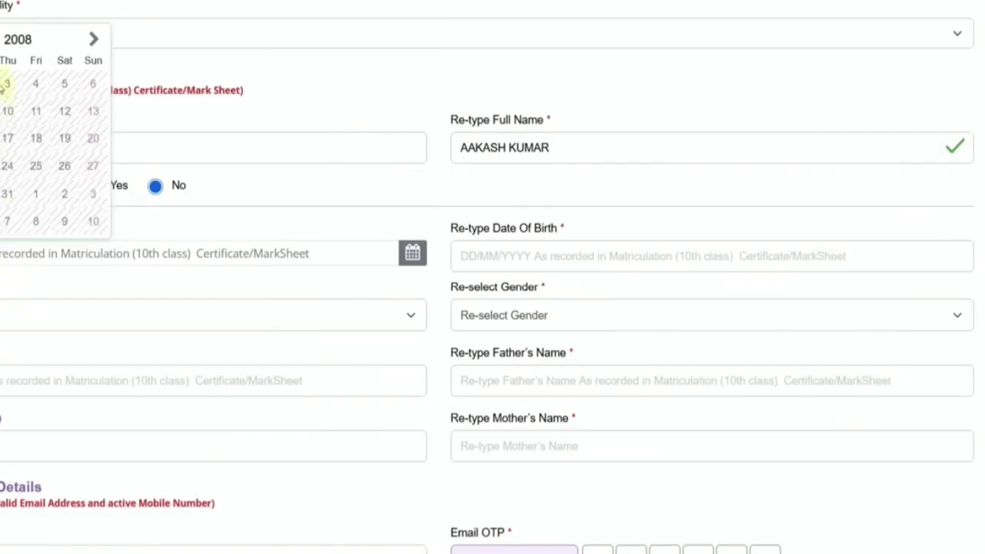
pyautogui.click(9, 39)
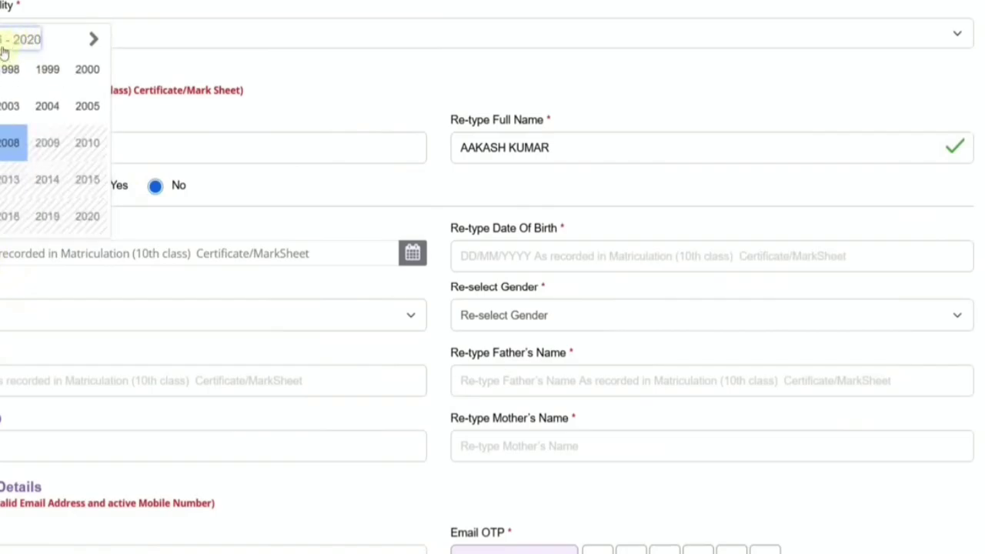
pyautogui.click(469, 264)
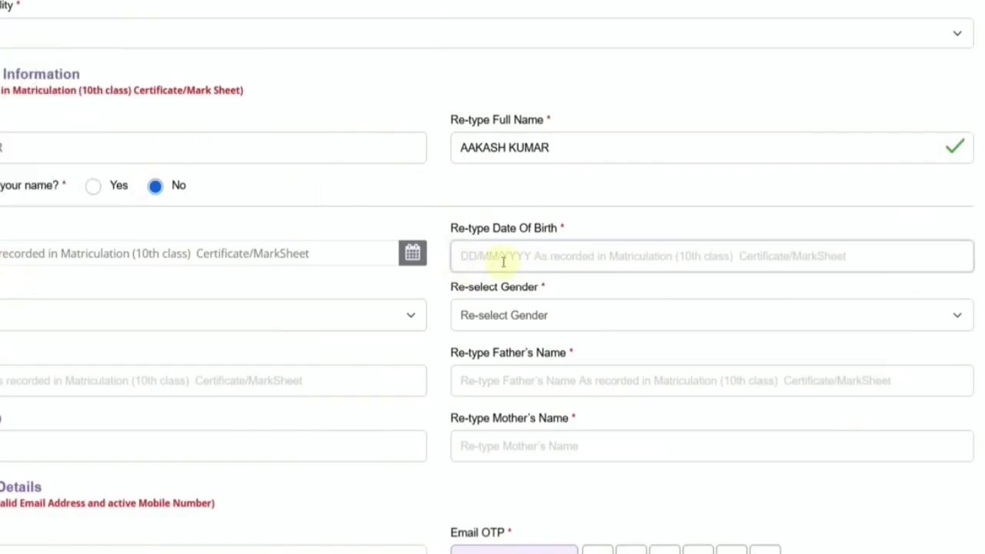
# Step: Choose Male in the Re-select Gender dropdown
pyautogui.click(23, 308)
pyautogui.click(58, 364)
pyautogui.click(468, 315)
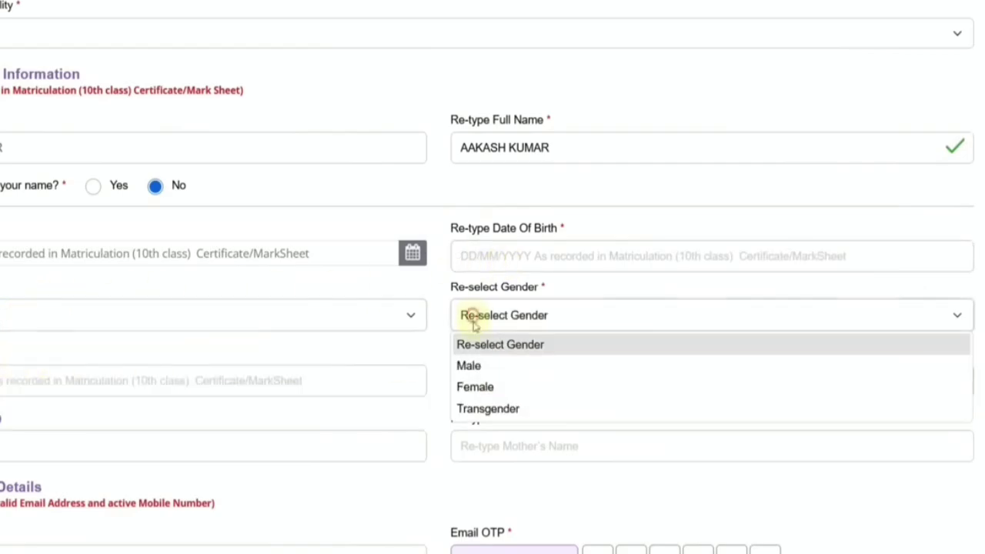
pyautogui.click(472, 364)
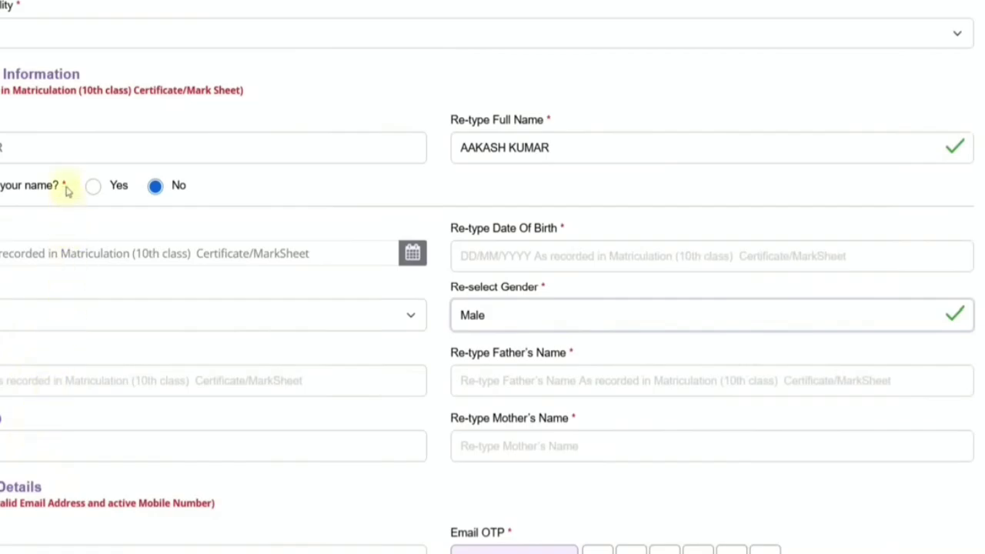
pyautogui.scroll(-4, 191, 365)
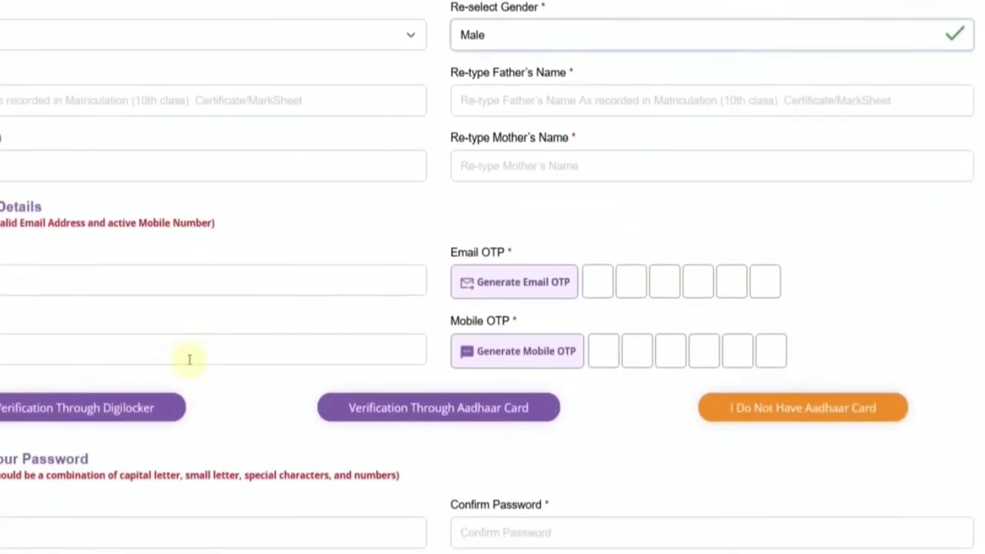
# Step: Expand the Verification Through Aadhaar Card section and select the Aadhaar number field
pyautogui.scroll(-1, 189, 358)
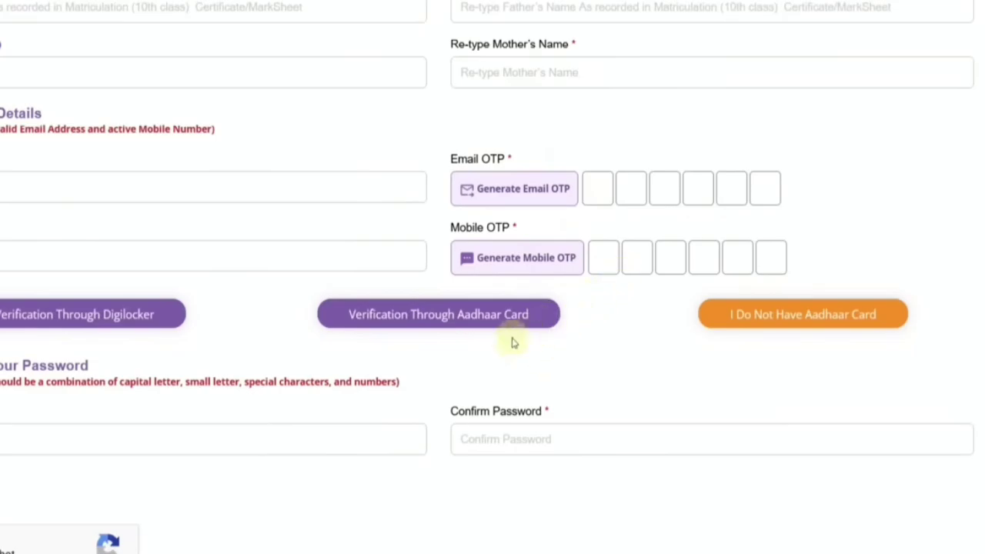
pyautogui.scroll(-2, 254, 348)
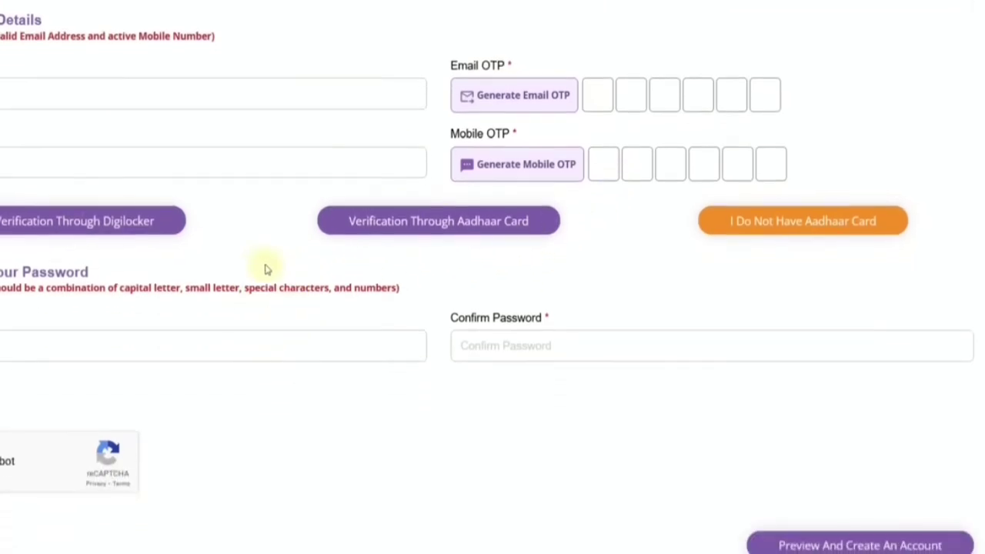
pyautogui.click(469, 233)
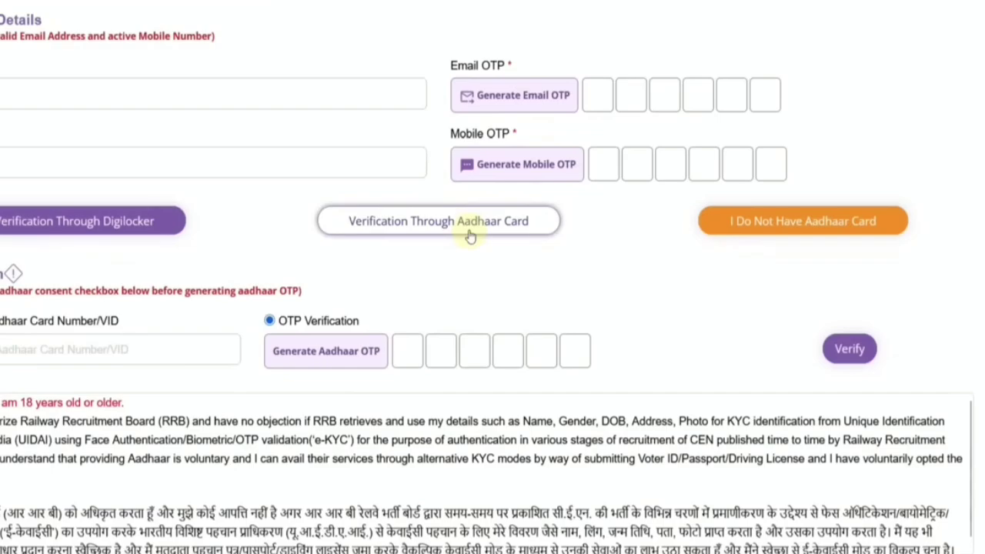
pyautogui.scroll(-2, 138, 281)
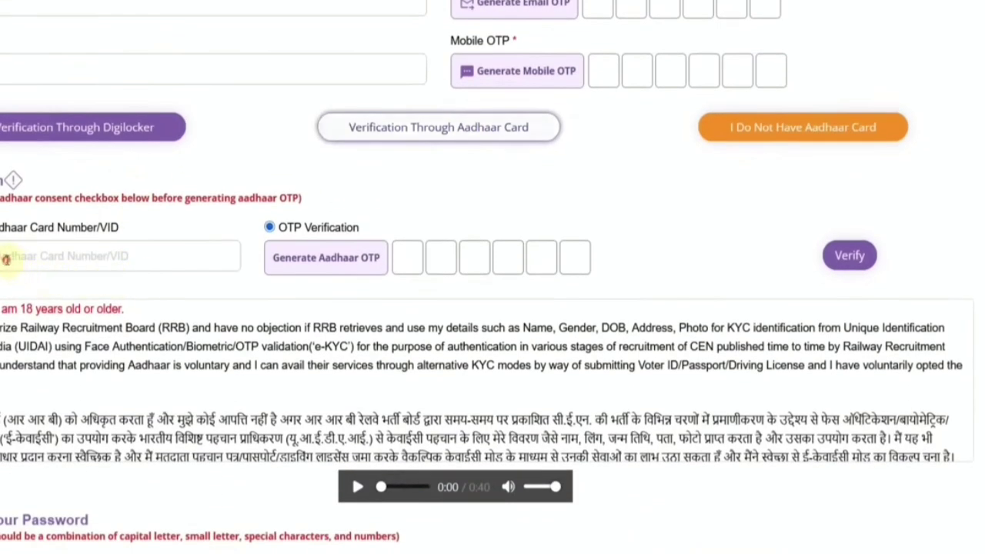
pyautogui.click(6, 258)
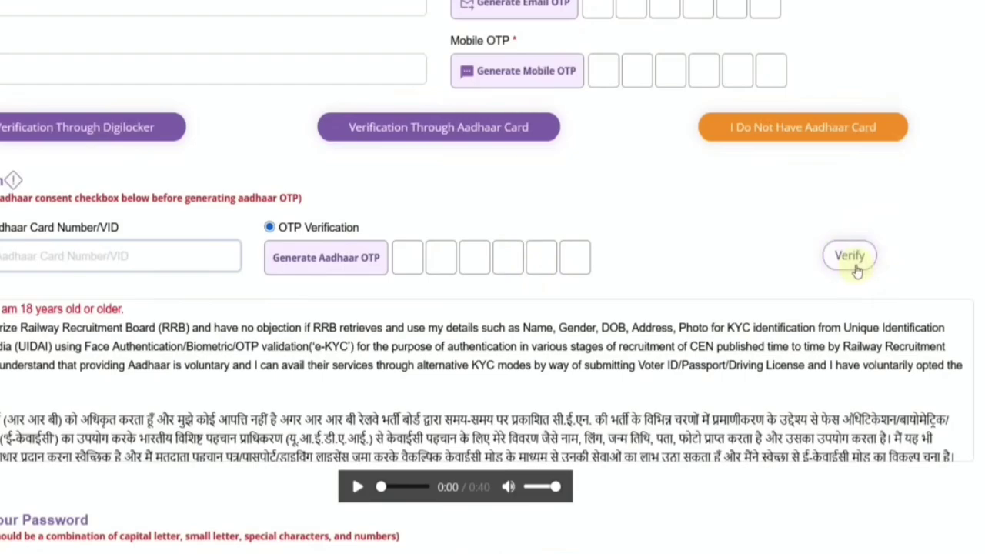
# Step: Select the Password field and dismiss the browser's suggested password
pyautogui.scroll(-1, 66, 308)
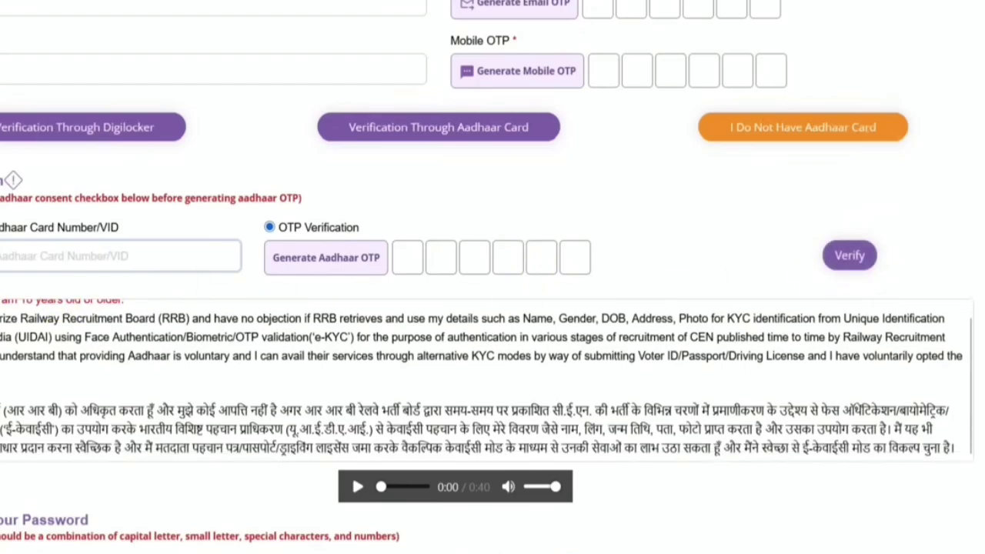
pyautogui.scroll(-4, 492, 277)
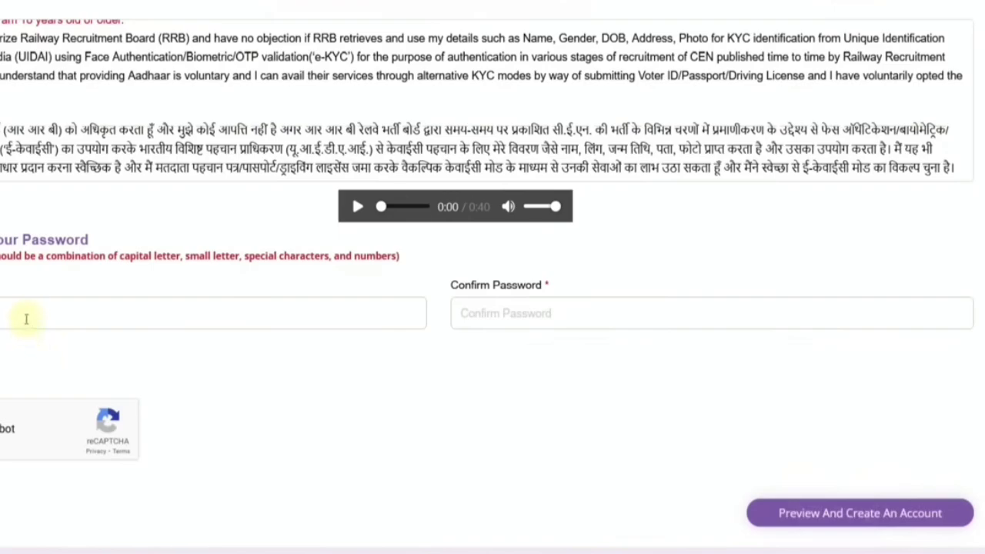
pyautogui.click(25, 318)
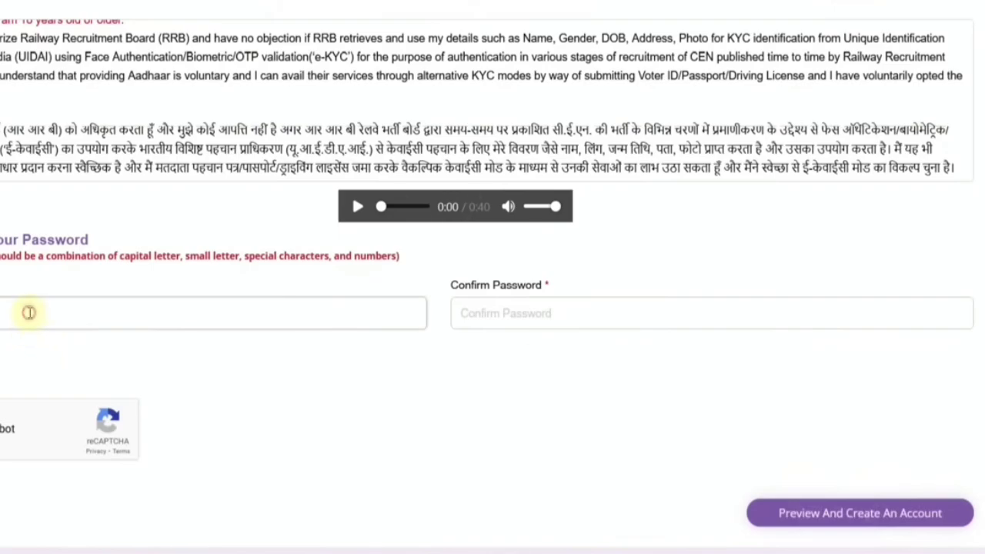
pyautogui.click(123, 291)
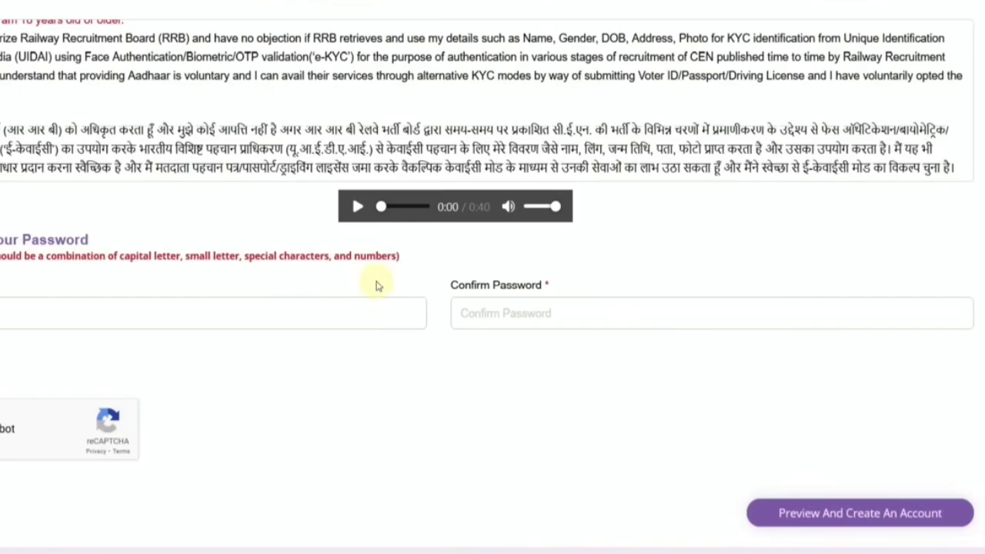
pyautogui.hotkey('alt', 'Tab')
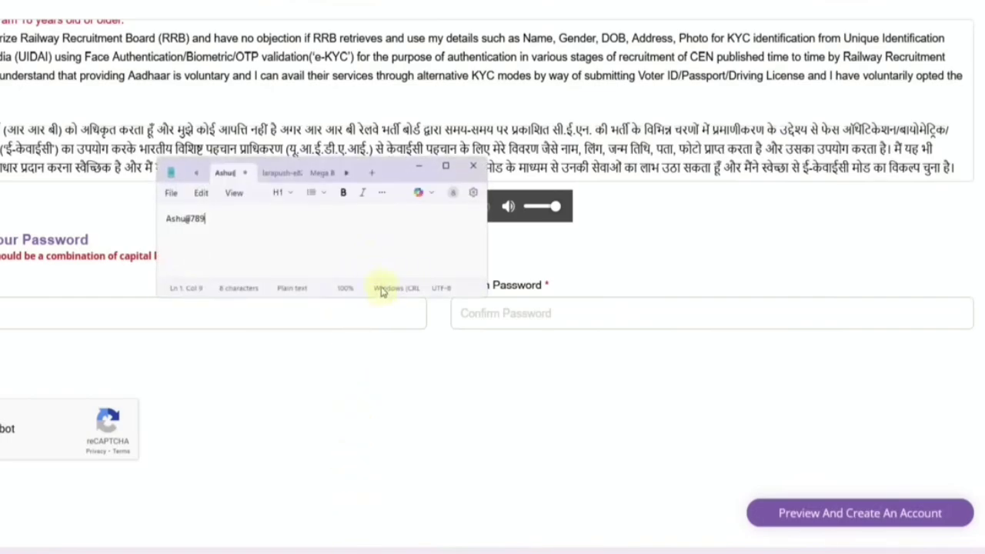
pyautogui.keyDown('ctrl'); pyautogui.scroll(20, 267, 236); pyautogui.keyUp('ctrl')
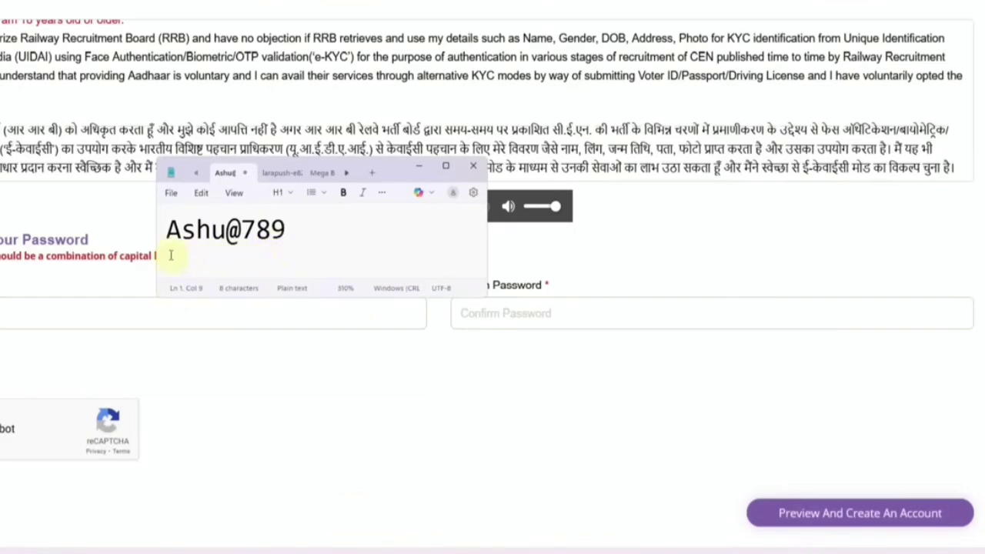
pyautogui.click(473, 165)
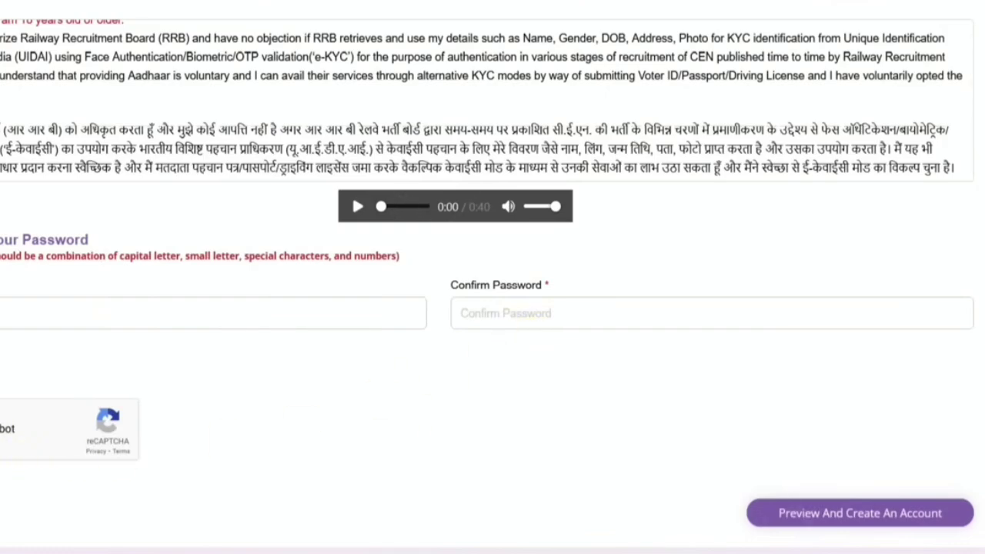
pyautogui.click(877, 514)
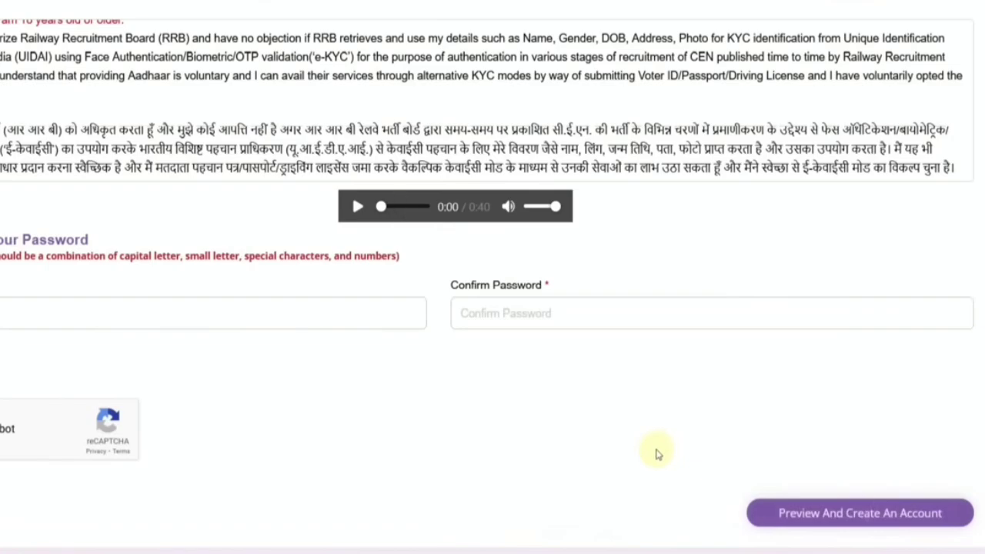
pyautogui.scroll(4, 658, 454)
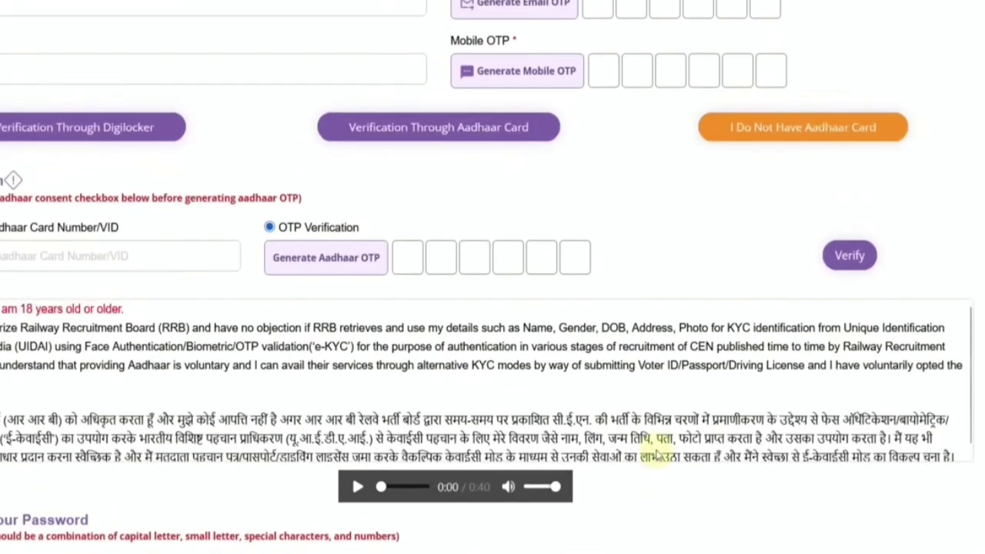
pyautogui.scroll(8, 516, 385)
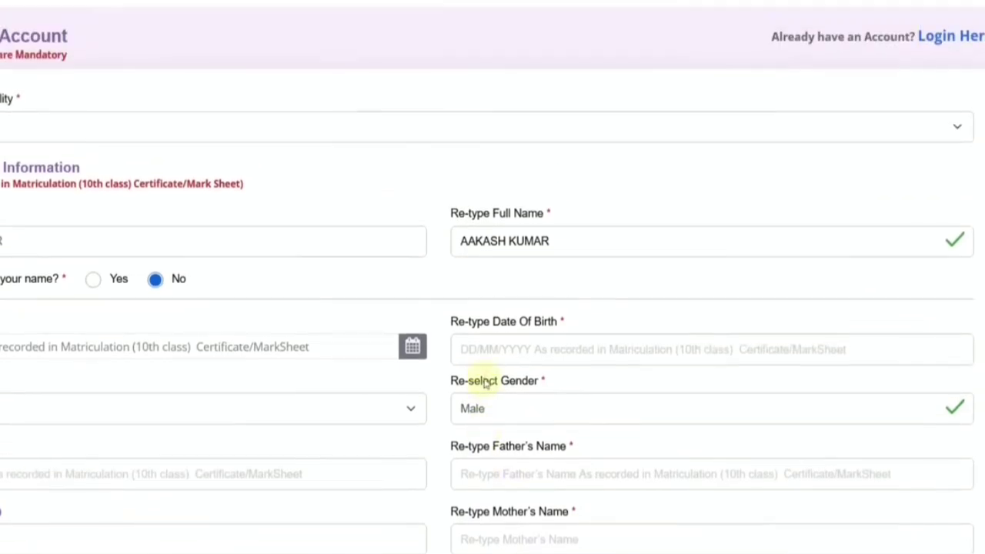
pyautogui.scroll(1, 485, 383)
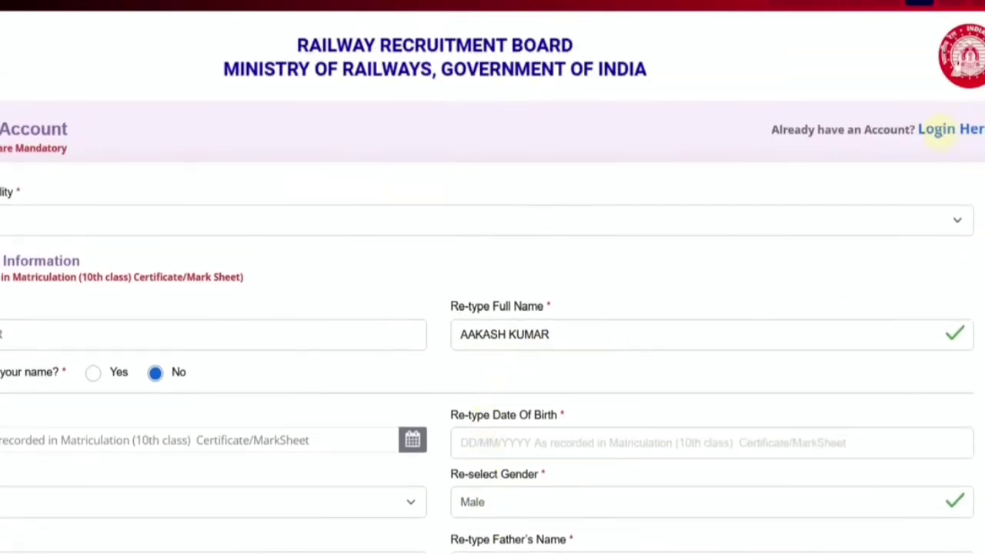
# Step: Sign in with RRB Account Credential, ticking reCAPTCHA before logging in
pyautogui.click(938, 131)
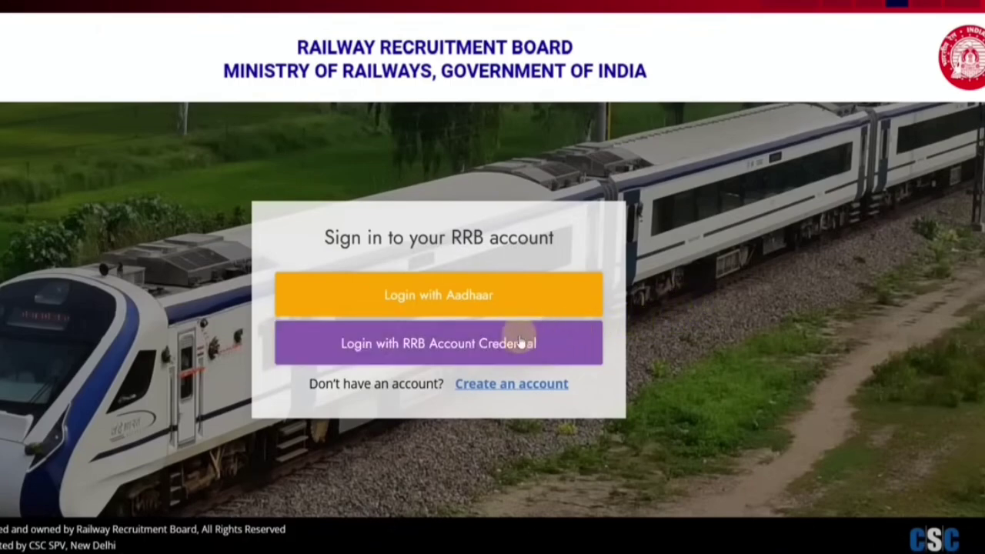
pyautogui.click(413, 360)
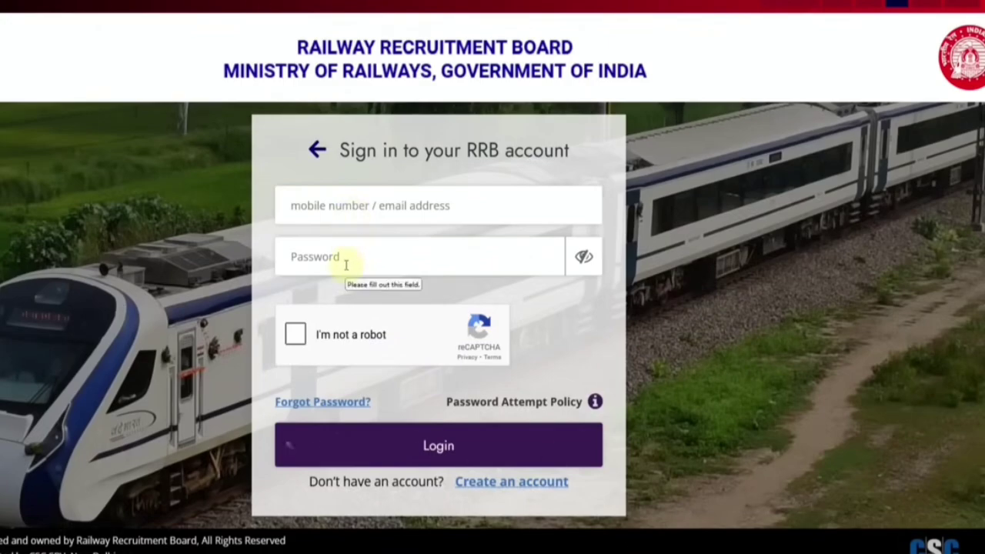
pyautogui.click(296, 334)
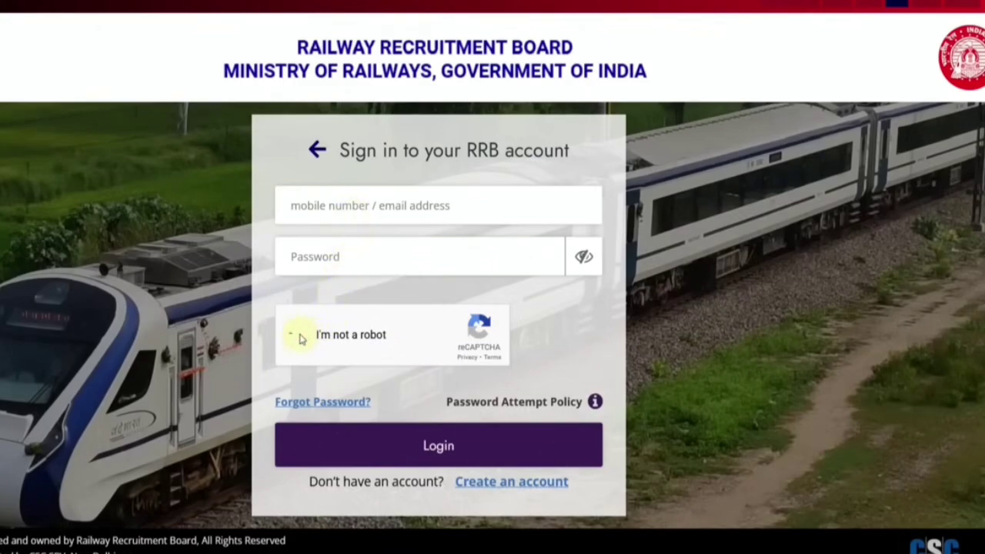
pyautogui.click(471, 447)
# Step: Open the forgotten-password recovery form, then cancel back to the sign-in form
pyautogui.click(326, 402)
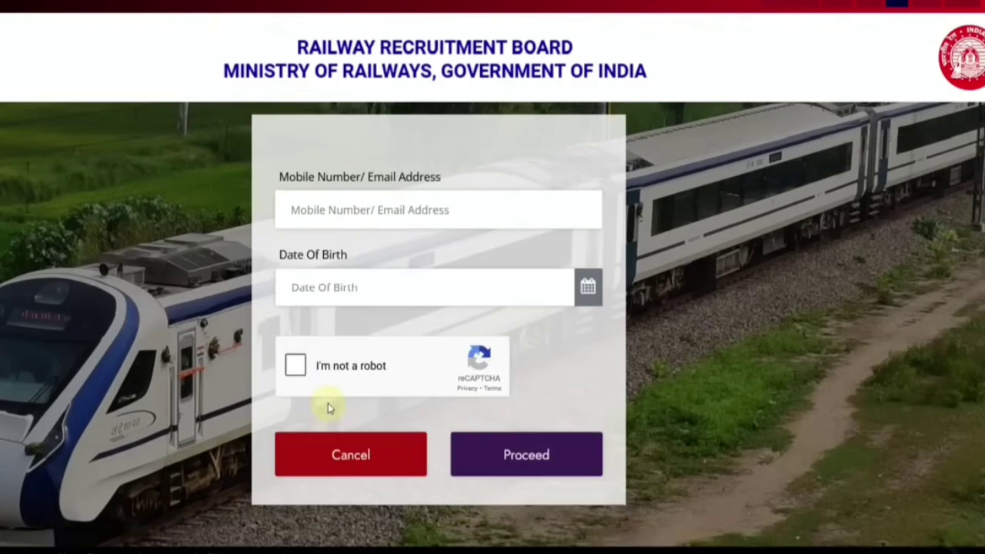
pyautogui.click(356, 284)
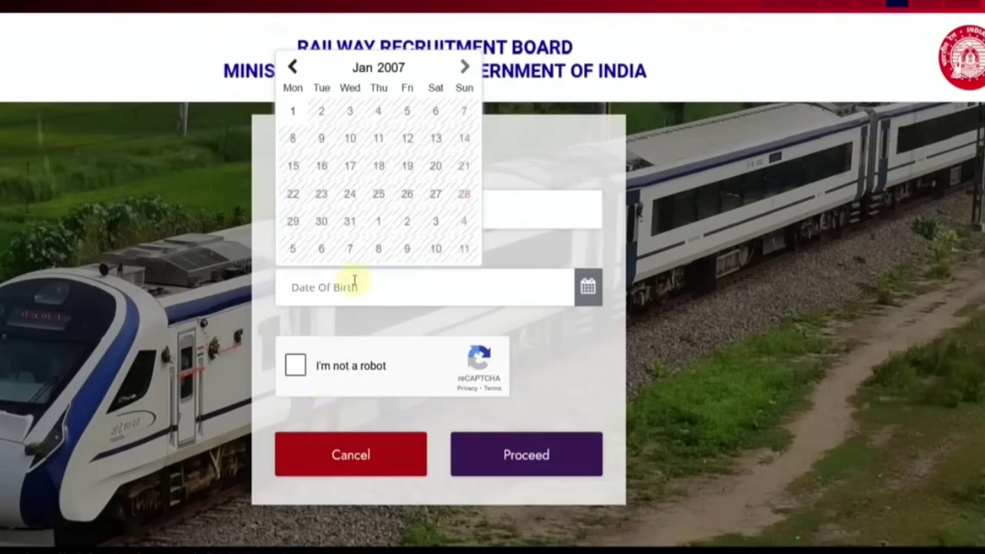
pyautogui.click(556, 347)
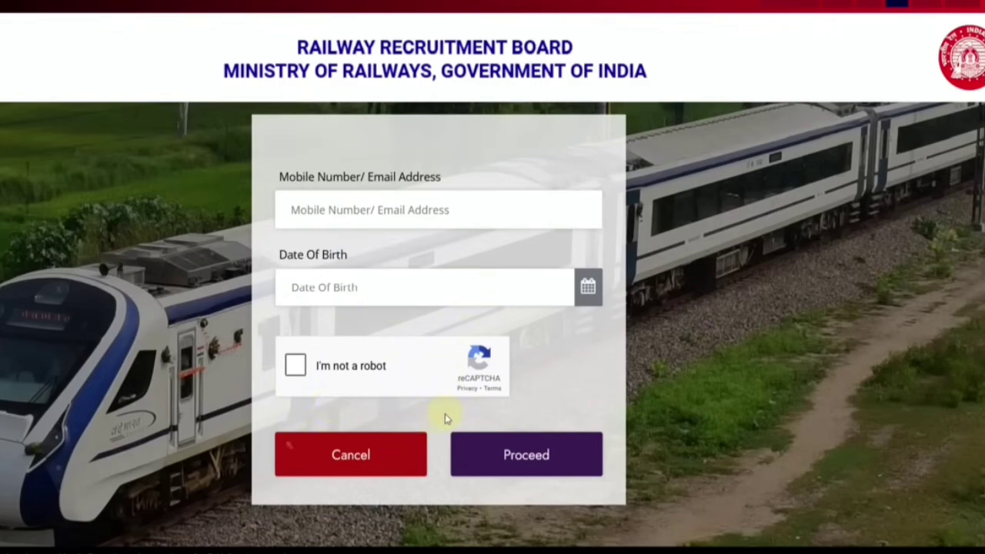
pyautogui.click(377, 462)
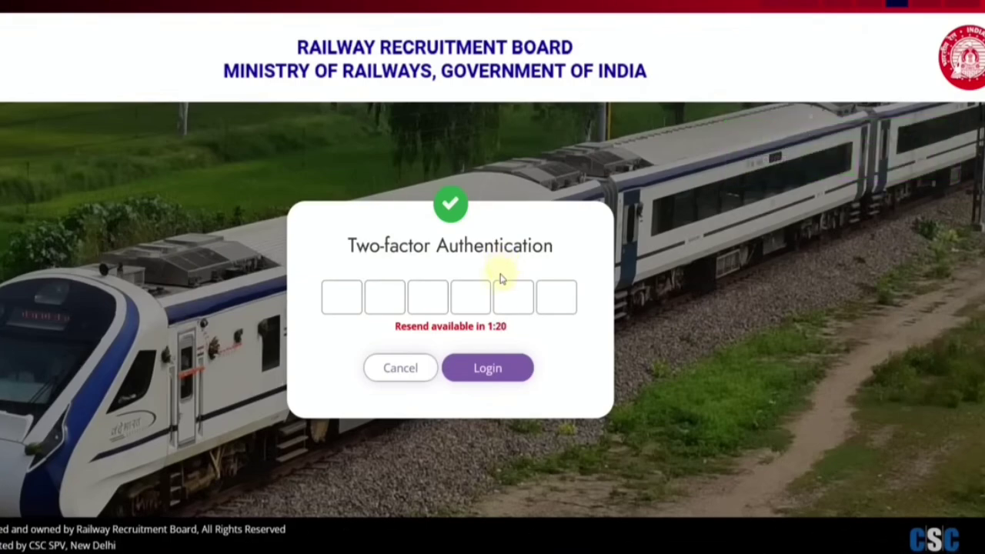
# Step: Enter the six-digit two-factor OTP and log in
pyautogui.click(338, 304)
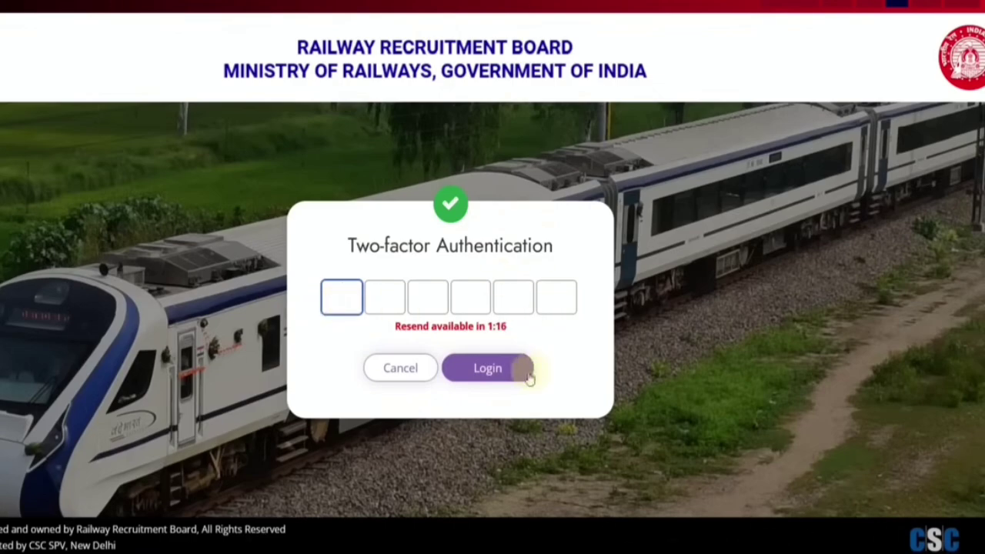
pyautogui.click(483, 370)
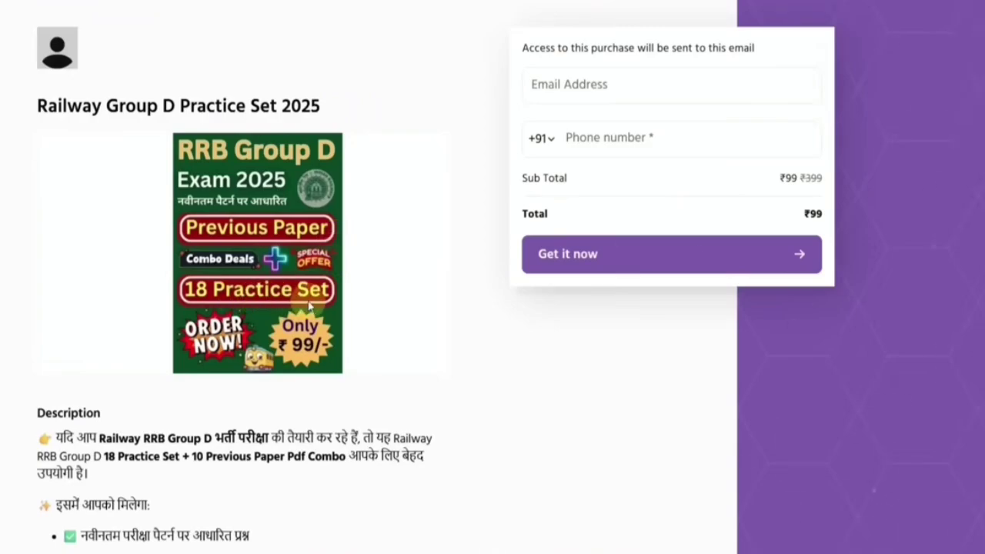
pyautogui.click(573, 92)
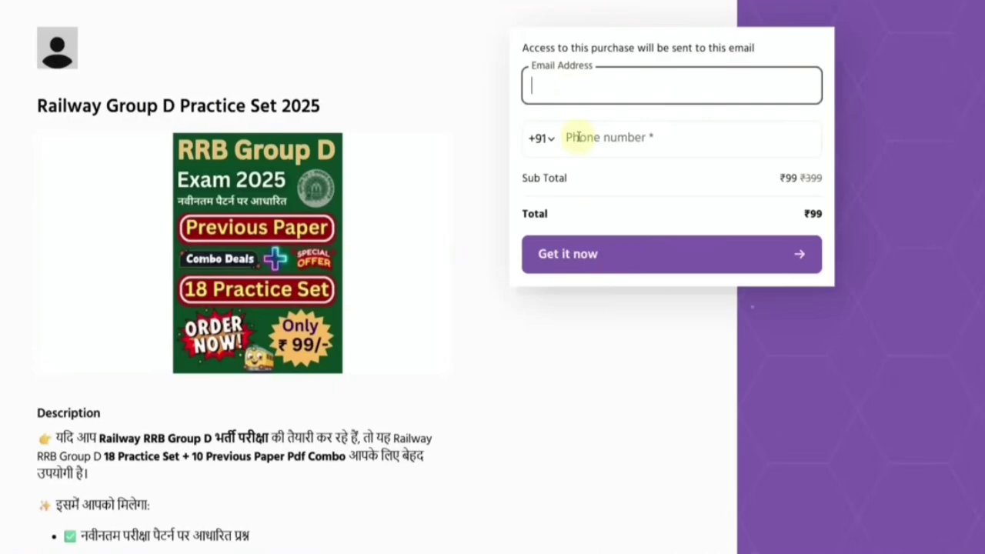
pyautogui.click(610, 318)
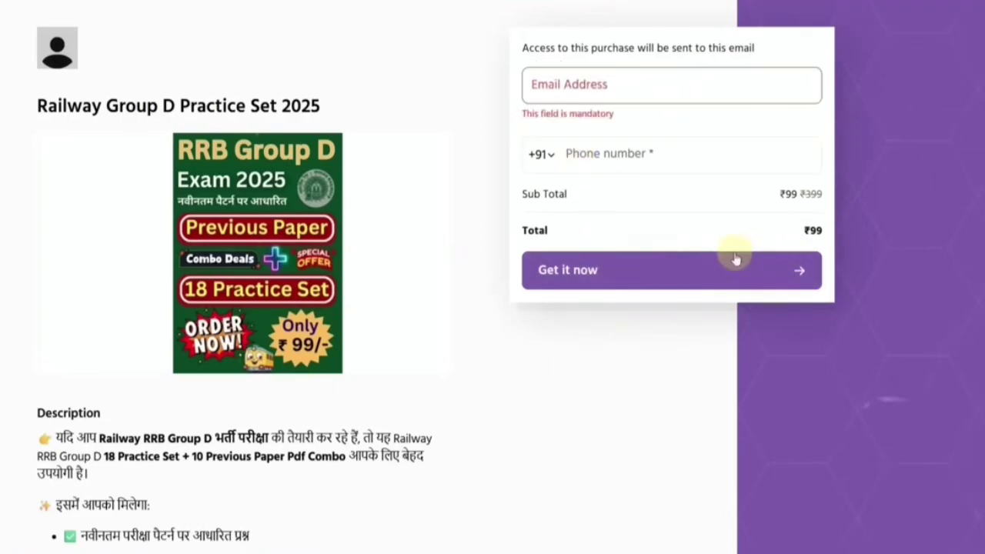
pyautogui.scroll(-1, 455, 255)
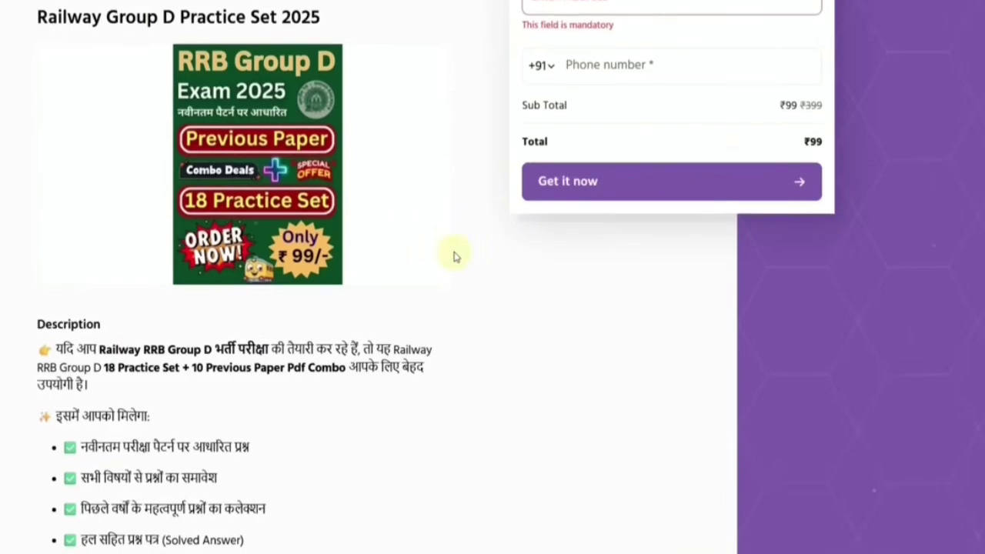
pyautogui.scroll(-1, 454, 257)
pyautogui.scroll(-1, 454, 257)
pyautogui.scroll(-2, 454, 256)
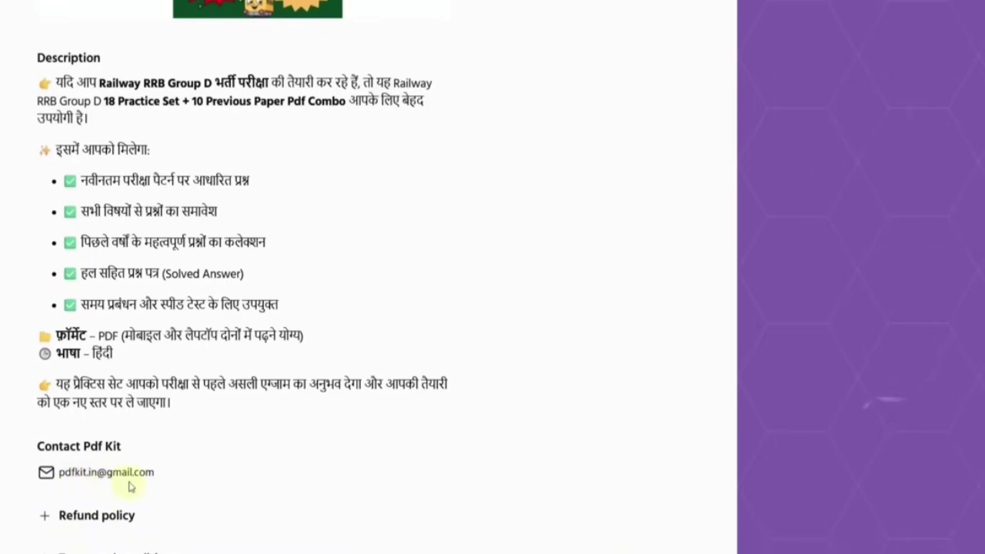
pyautogui.scroll(5, 310, 466)
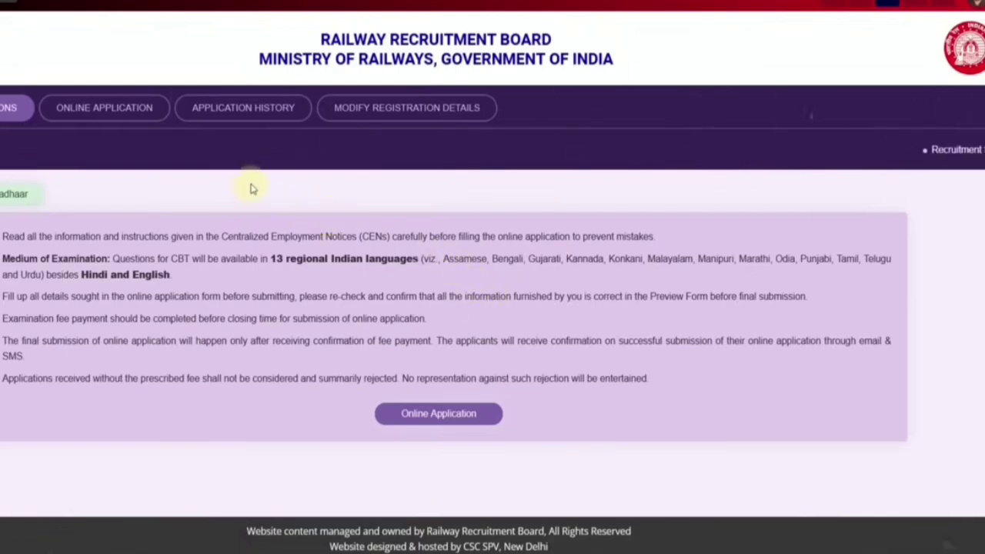
# Step: Open the ONLINE APPLICATION tab for the Level 1 posts notice
pyautogui.click(87, 115)
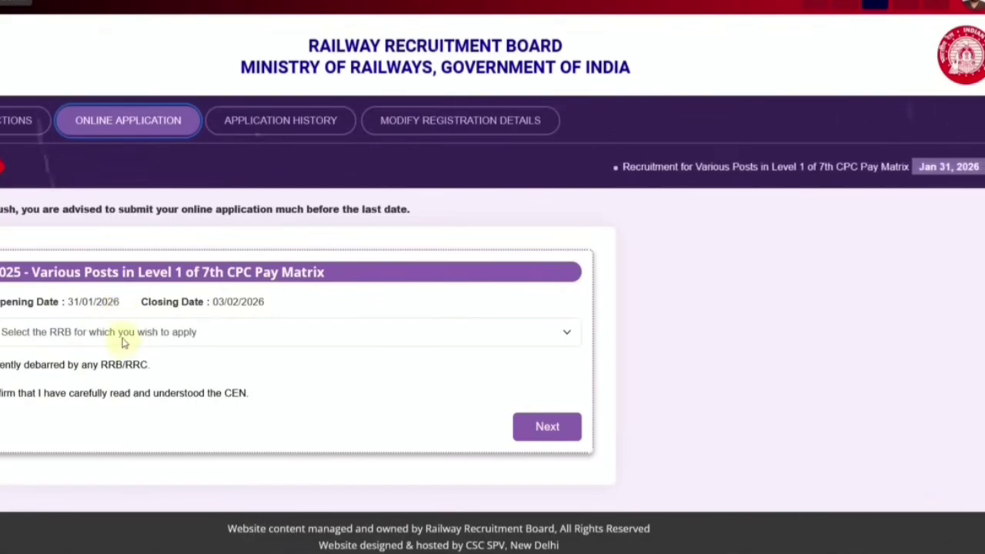
# Step: Choose Mumbai as the RRB and proceed to the application form
pyautogui.click(121, 338)
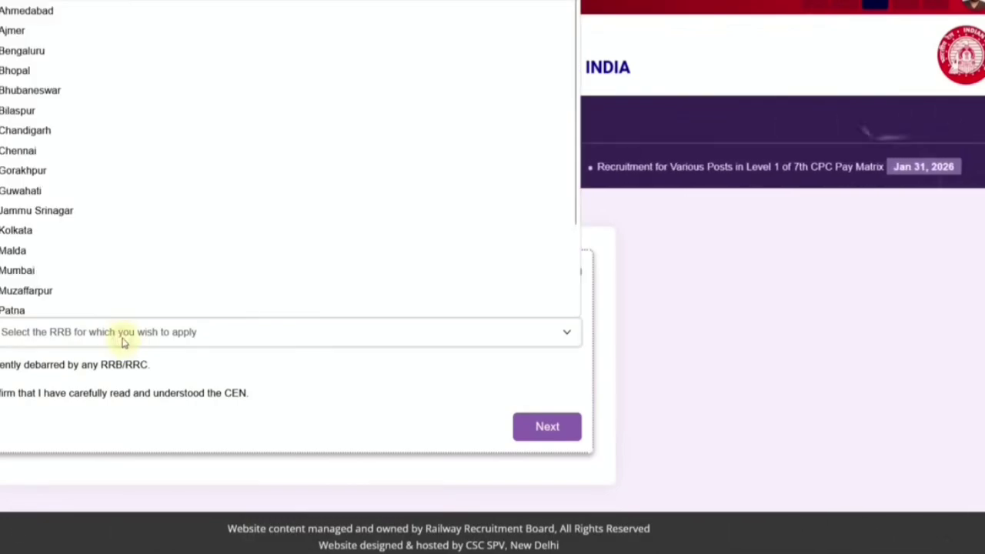
pyautogui.click(80, 267)
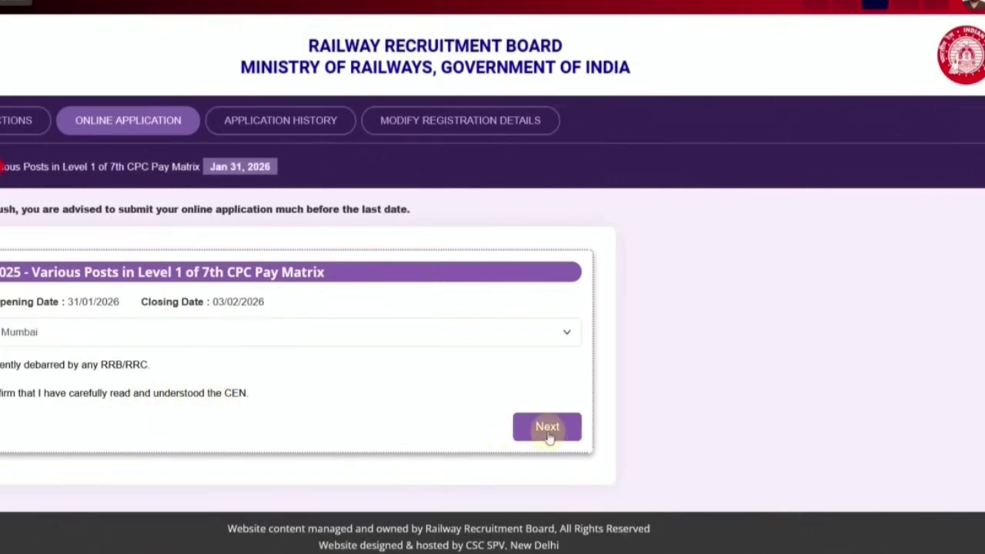
pyautogui.click(548, 428)
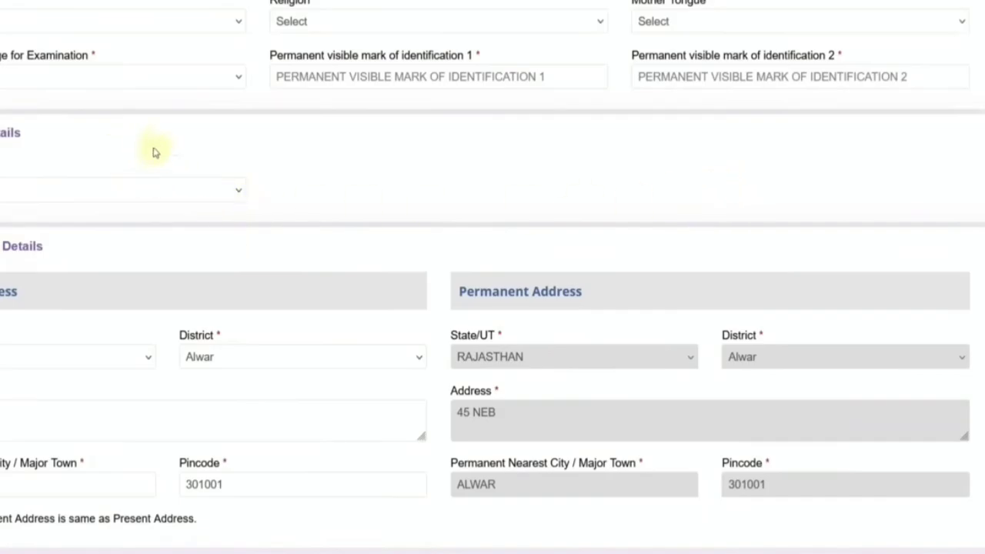
# Step: Set religion to Hindu and mother tongue to Hindi
pyautogui.click(6, 21)
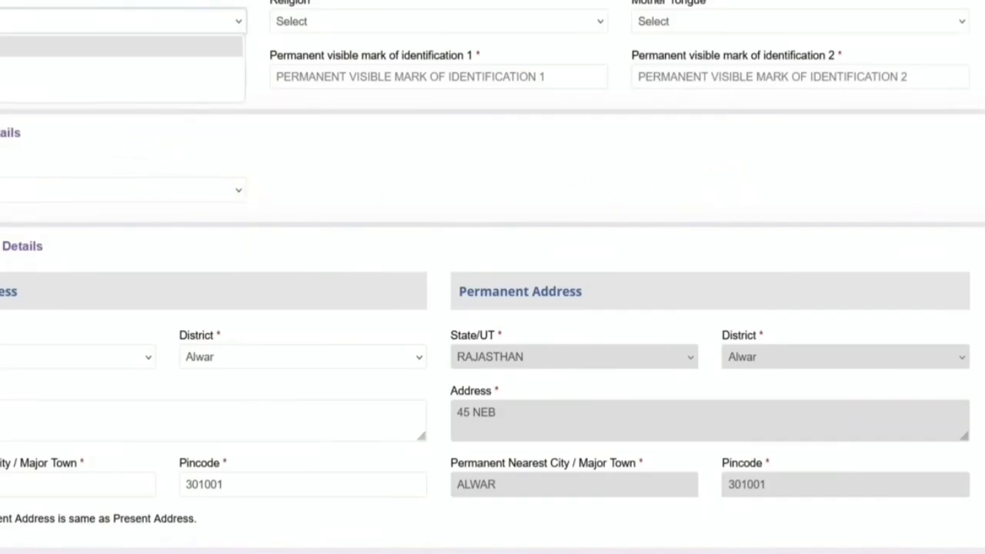
pyautogui.click(220, 66)
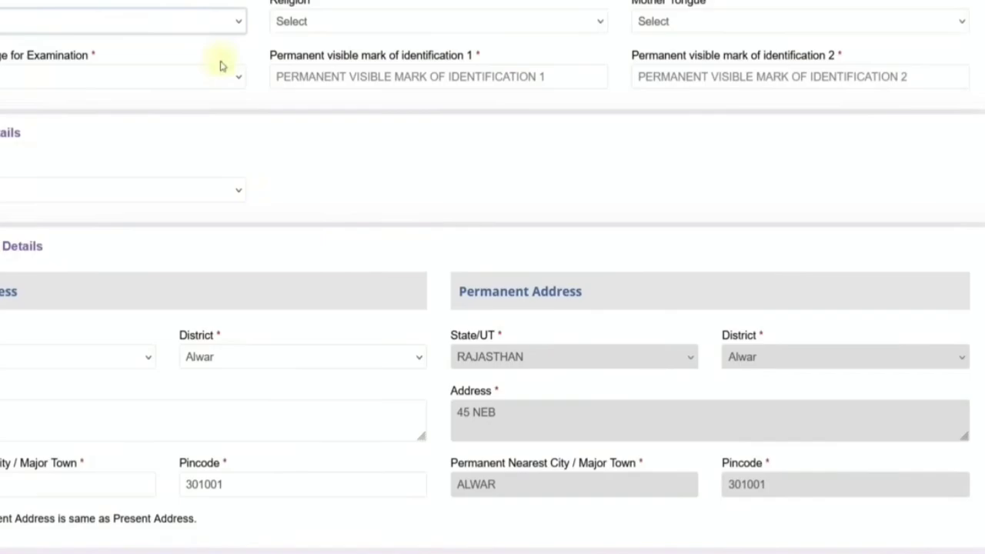
pyautogui.click(292, 23)
pyautogui.click(297, 68)
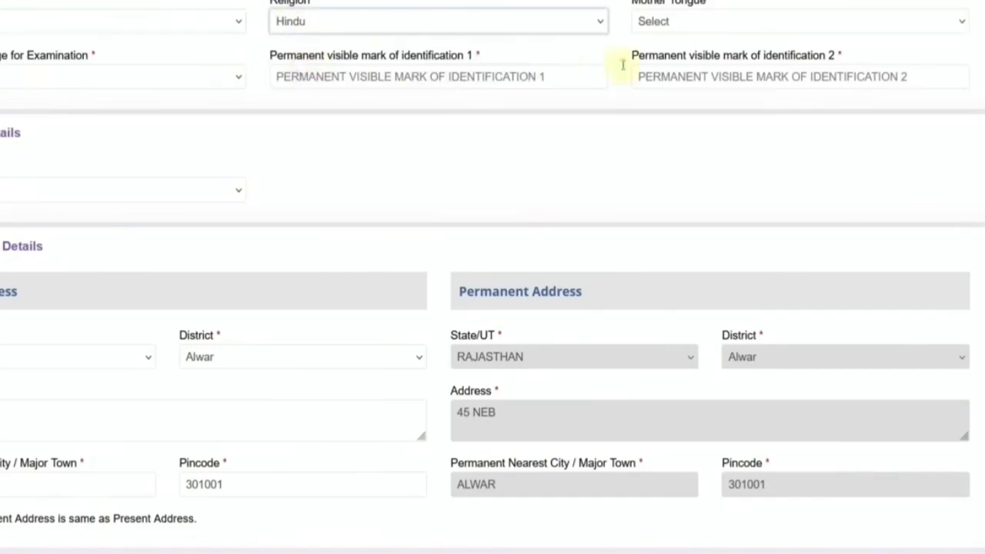
pyautogui.click(658, 24)
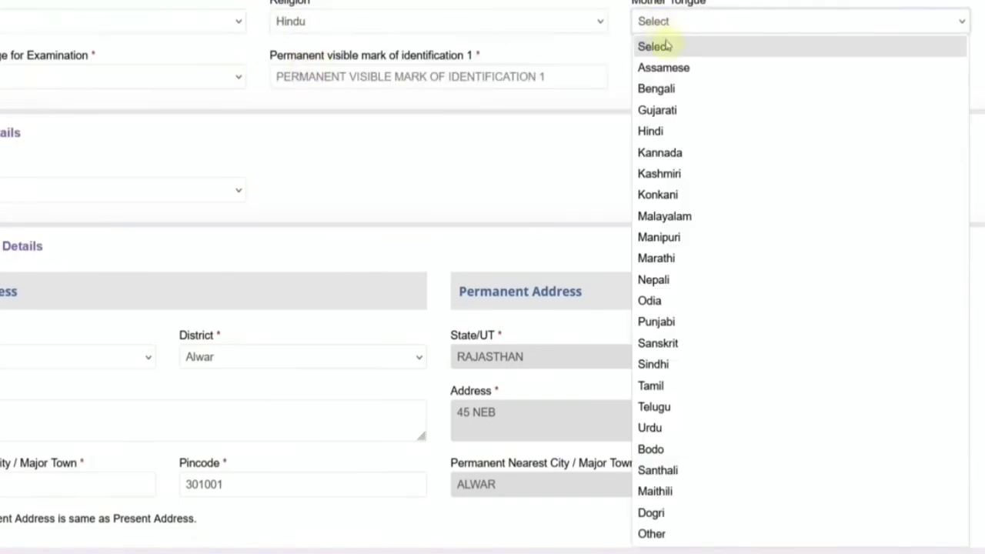
pyautogui.click(667, 136)
# Step: Pick an exam language, select the first identification mark field, and reach the Category options
pyautogui.click(124, 76)
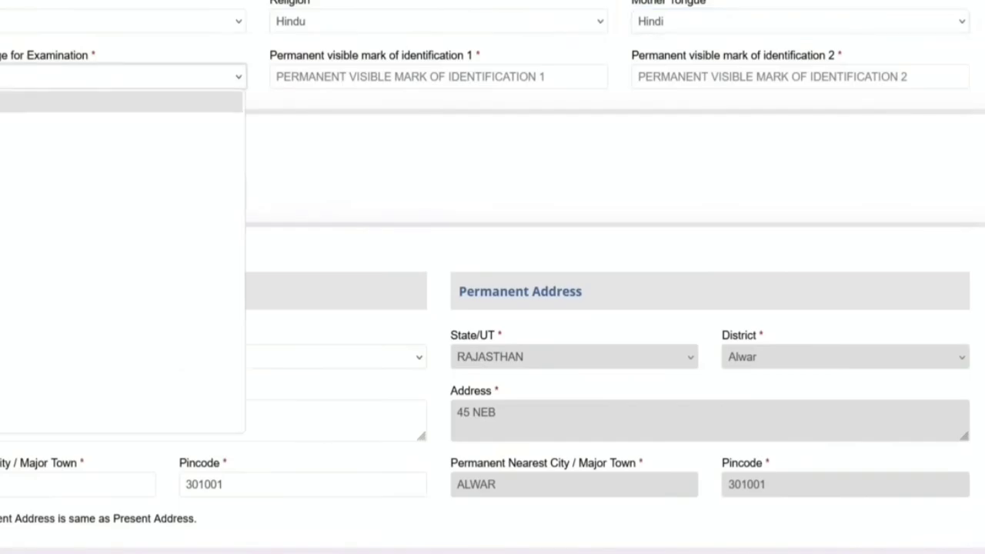
pyautogui.press('Down')
pyautogui.press('Down')
pyautogui.press('Down')
pyautogui.press('Down')
pyautogui.press('Down')
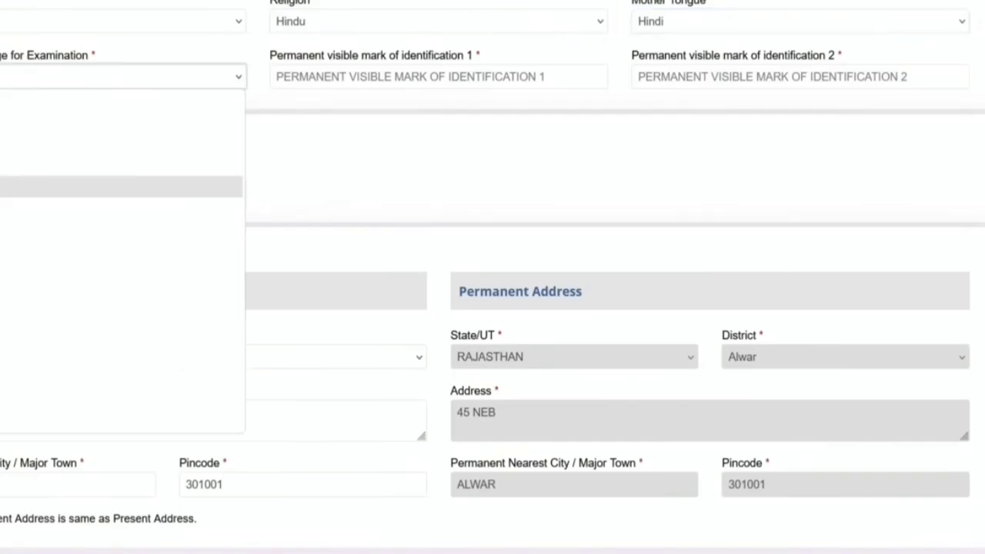
pyautogui.press('Return')
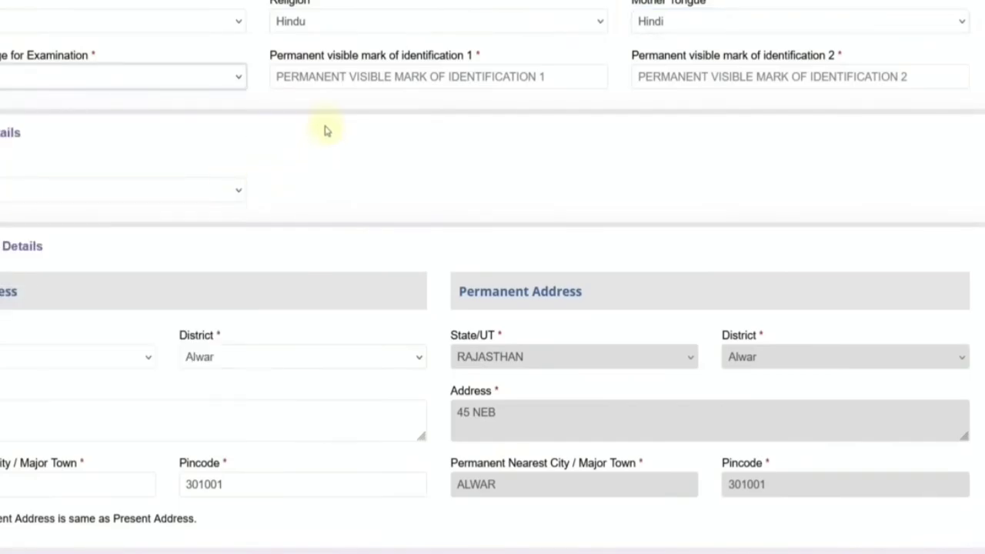
pyautogui.click(325, 80)
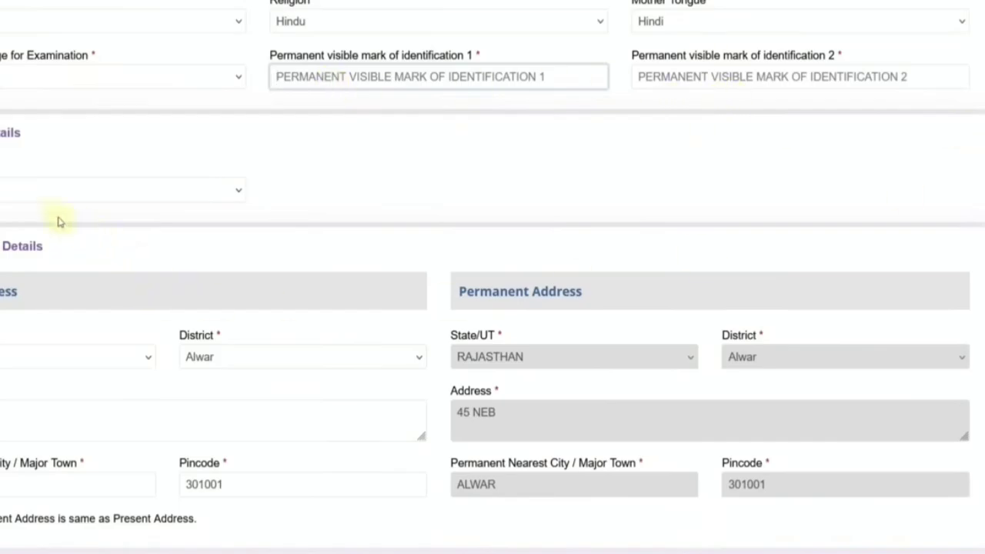
pyautogui.click(3, 192)
pyautogui.click(2, 234)
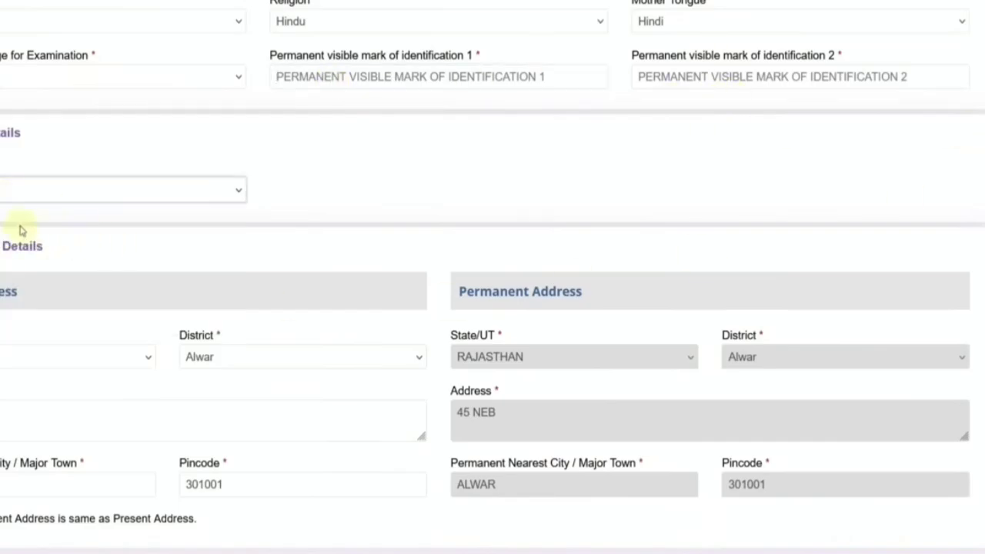
# Step: Set category to Other Backward Classes, choose a creamy layer status, and accept both notices
pyautogui.scroll(-1, 208, 154)
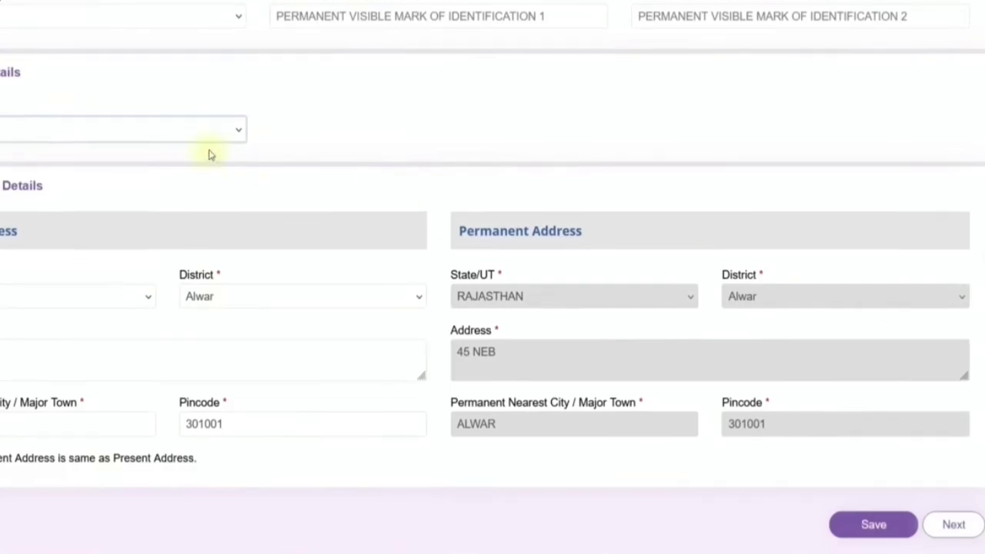
pyautogui.click(154, 132)
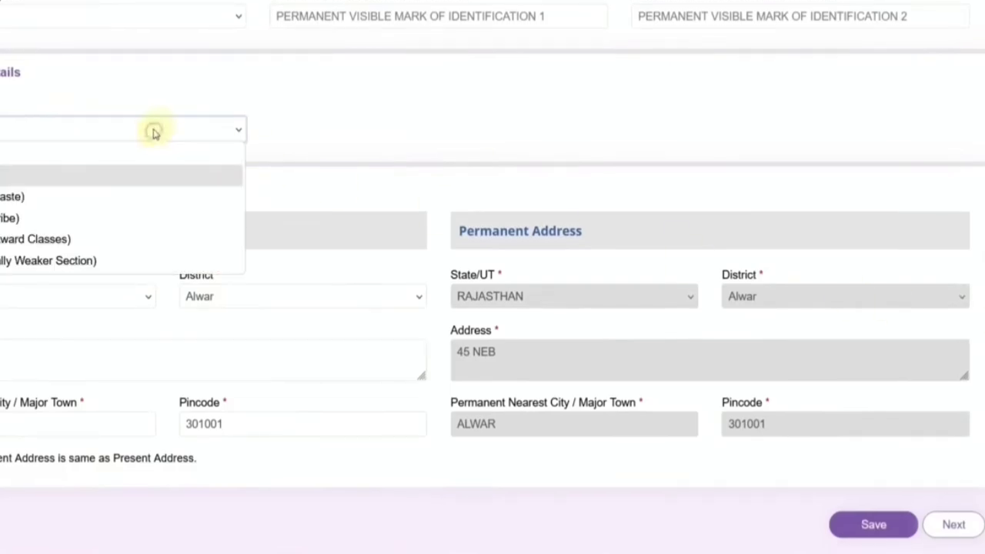
pyautogui.click(35, 238)
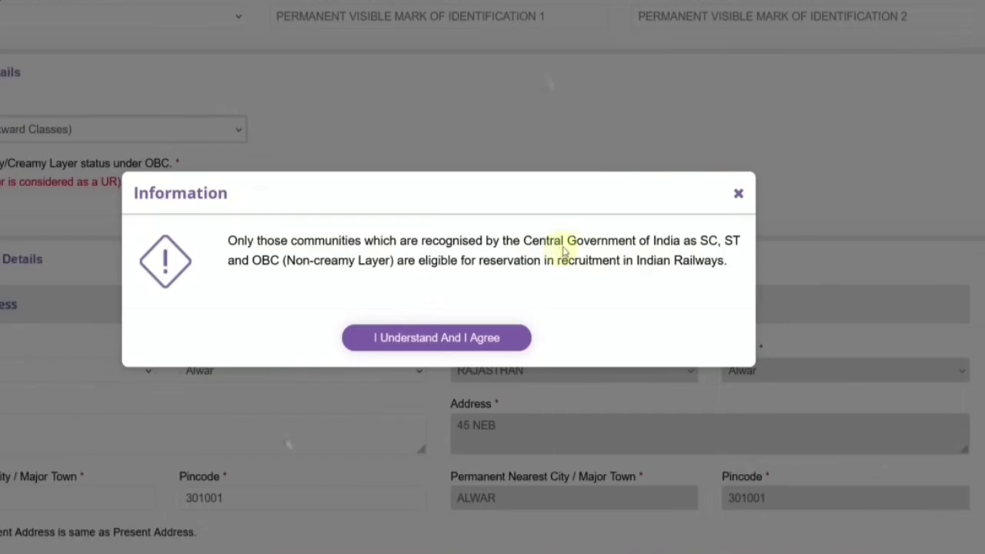
pyautogui.click(466, 337)
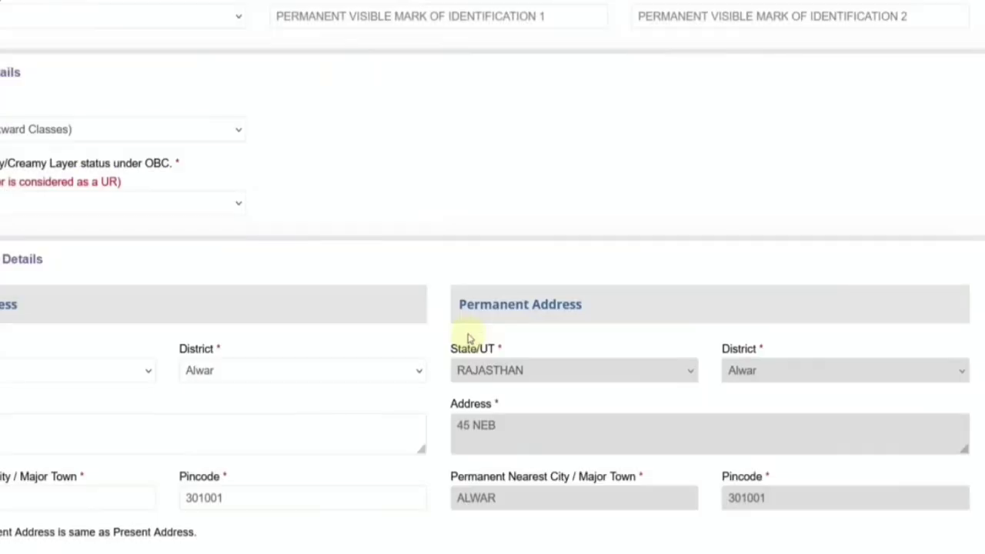
pyautogui.click(26, 204)
pyautogui.click(6, 249)
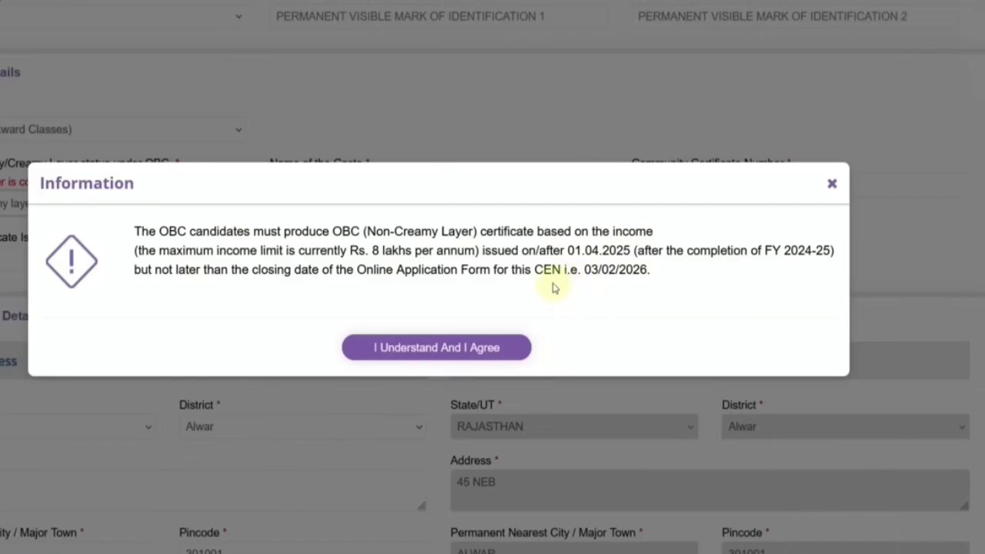
pyautogui.click(457, 345)
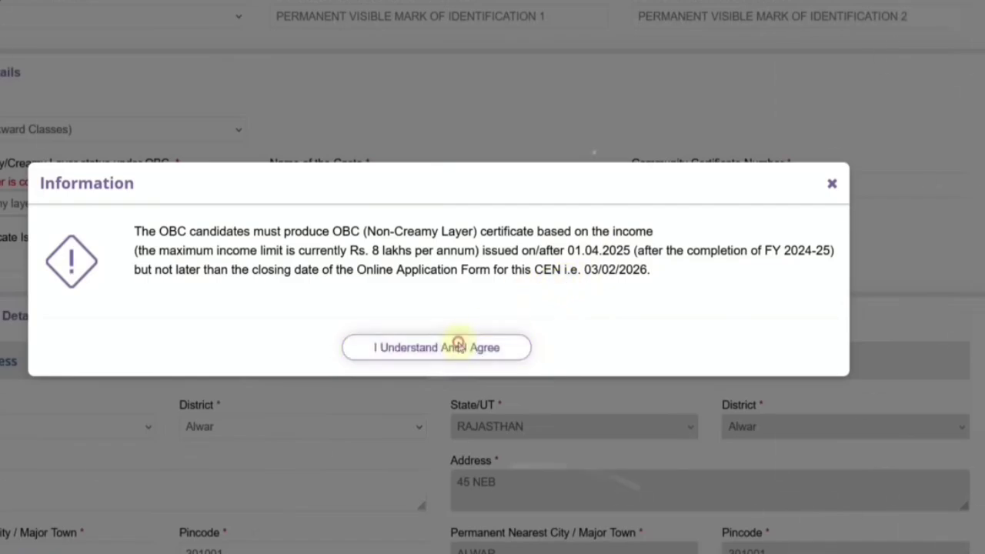
# Step: Pick the last certificate issuing authority and set the issuing state to RAJASTHAN
pyautogui.click(328, 186)
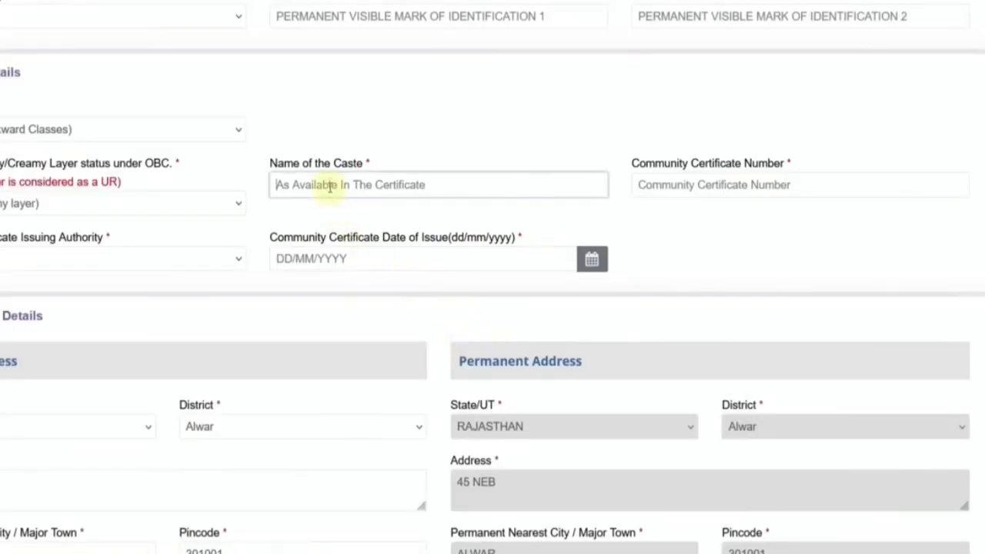
pyautogui.click(672, 191)
pyautogui.click(133, 265)
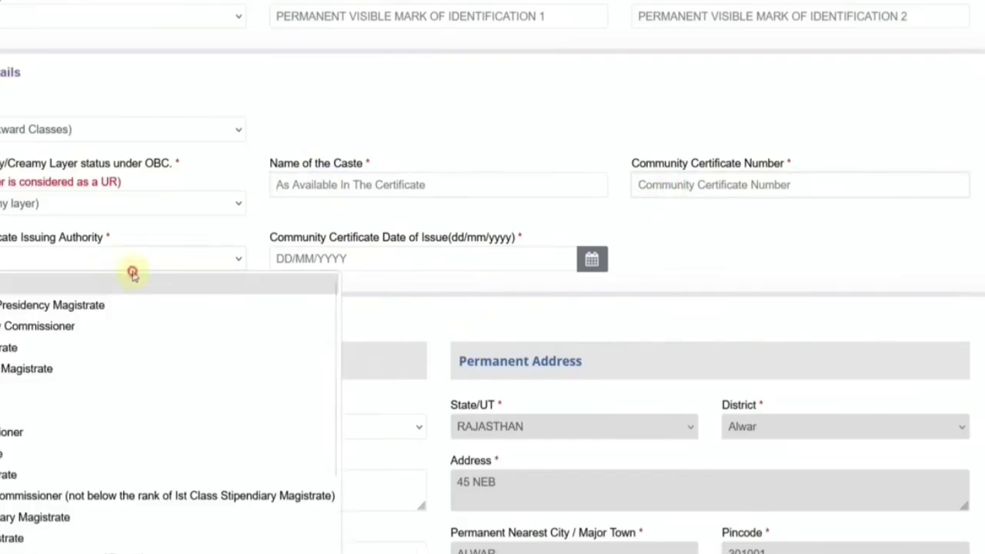
pyautogui.scroll(-2, 125, 393)
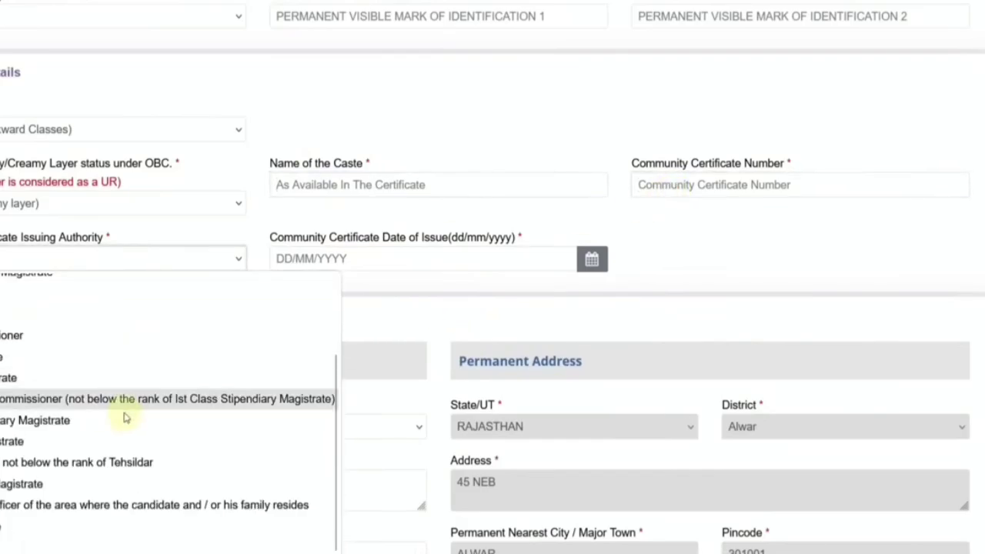
pyautogui.click(106, 539)
pyautogui.click(329, 268)
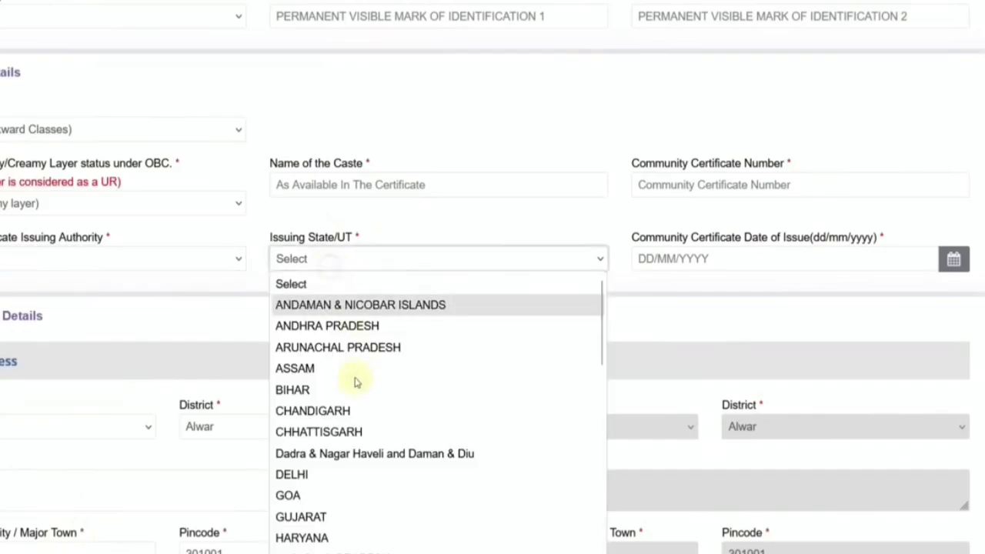
pyautogui.scroll(-5, 347, 439)
pyautogui.click(335, 400)
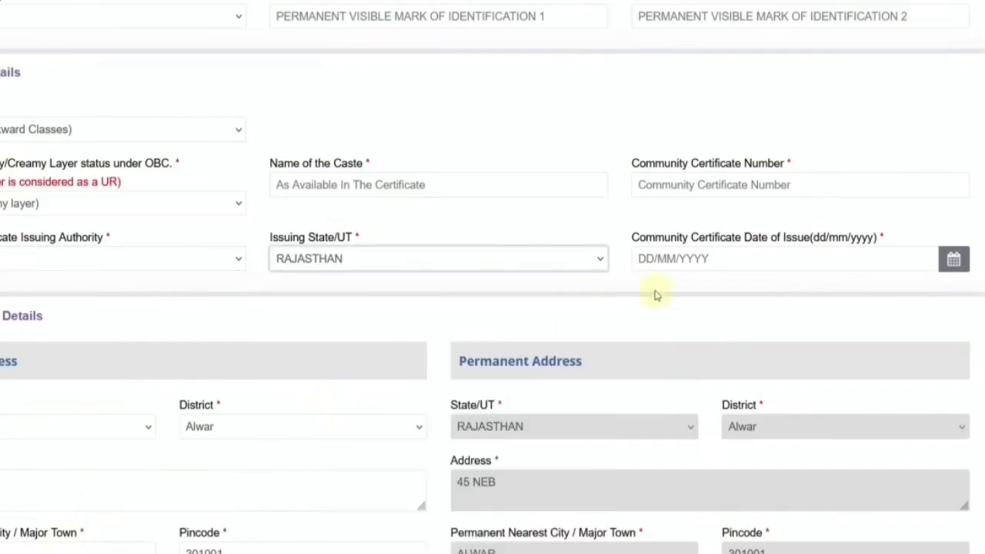
# Step: Browse the certificate issue date calendar to 2025, then reopen the creamy layer status options
pyautogui.click(674, 258)
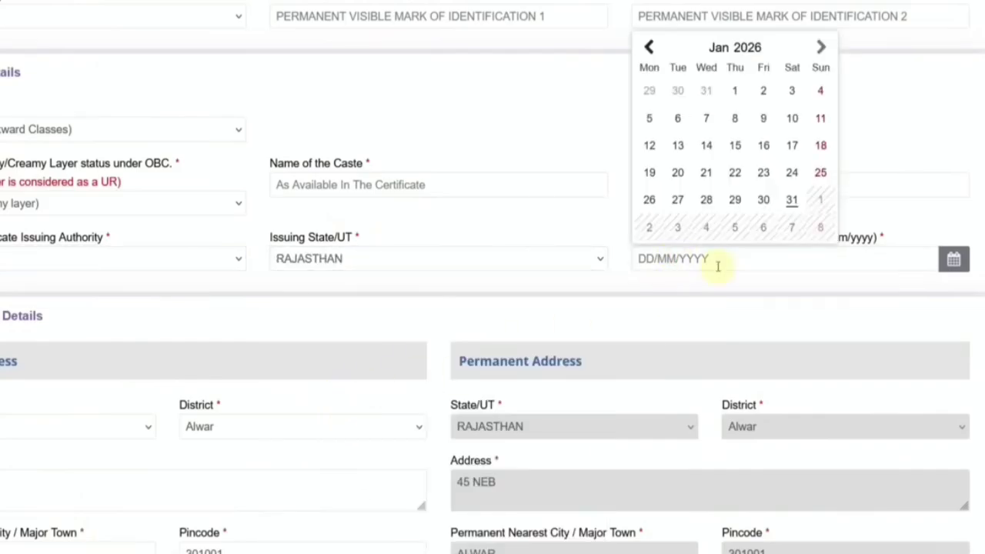
pyautogui.click(743, 49)
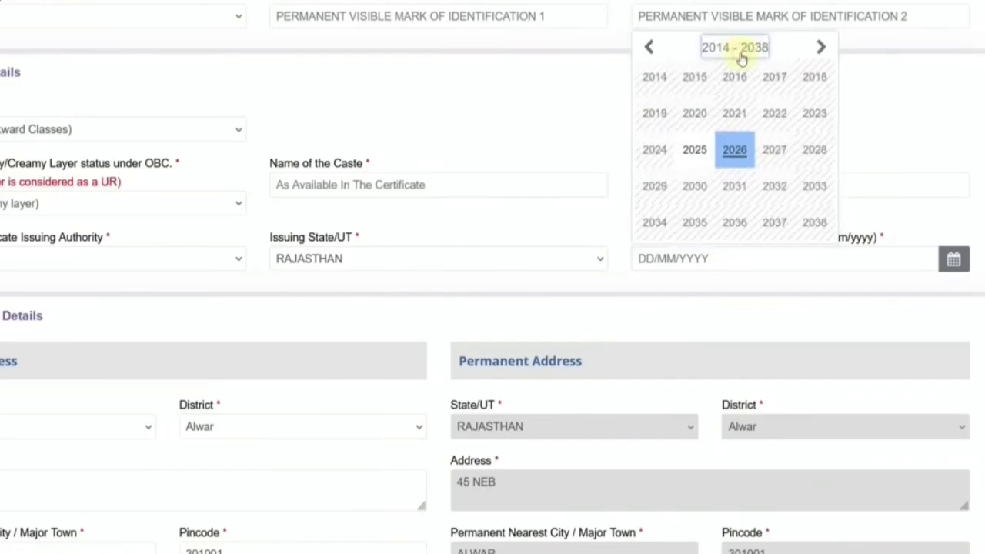
pyautogui.click(695, 151)
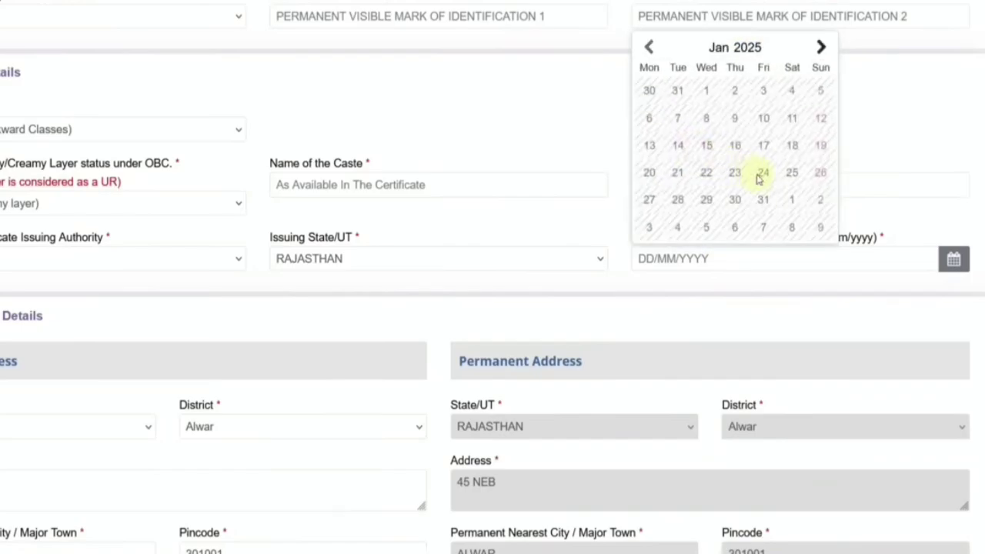
pyautogui.click(726, 52)
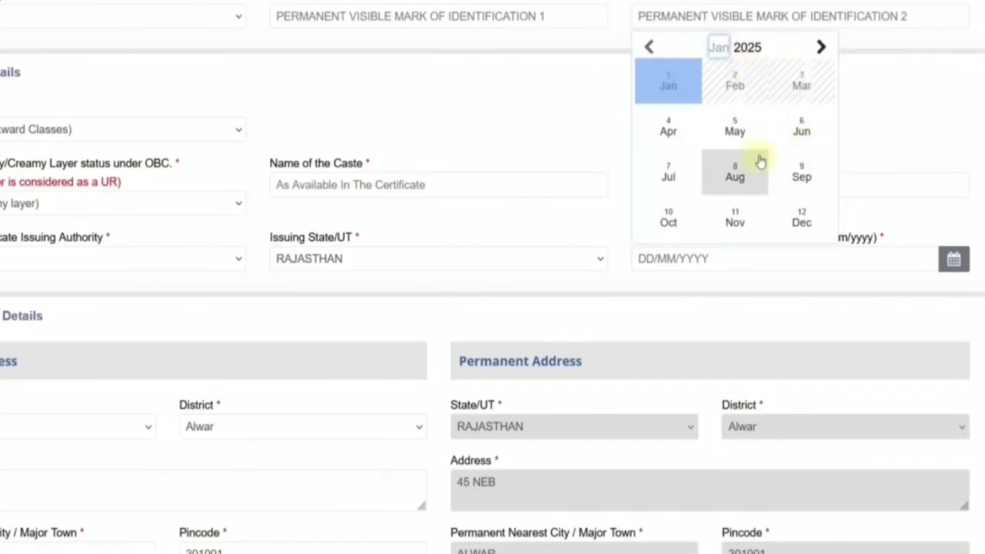
pyautogui.click(490, 119)
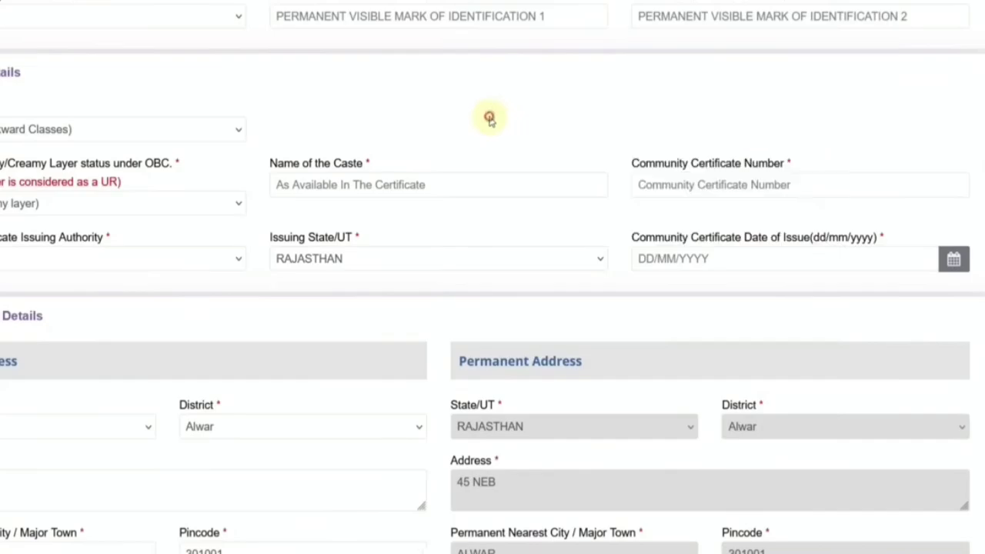
pyautogui.click(48, 212)
# Step: Try switching the category to Economically Weaker Section and accept its certificate notice
pyautogui.click(30, 130)
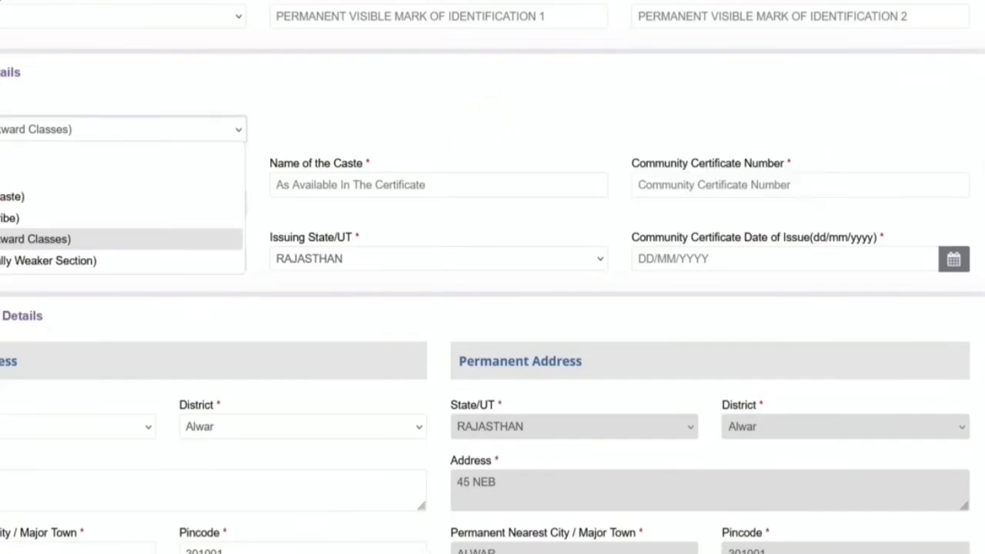
pyautogui.click(48, 260)
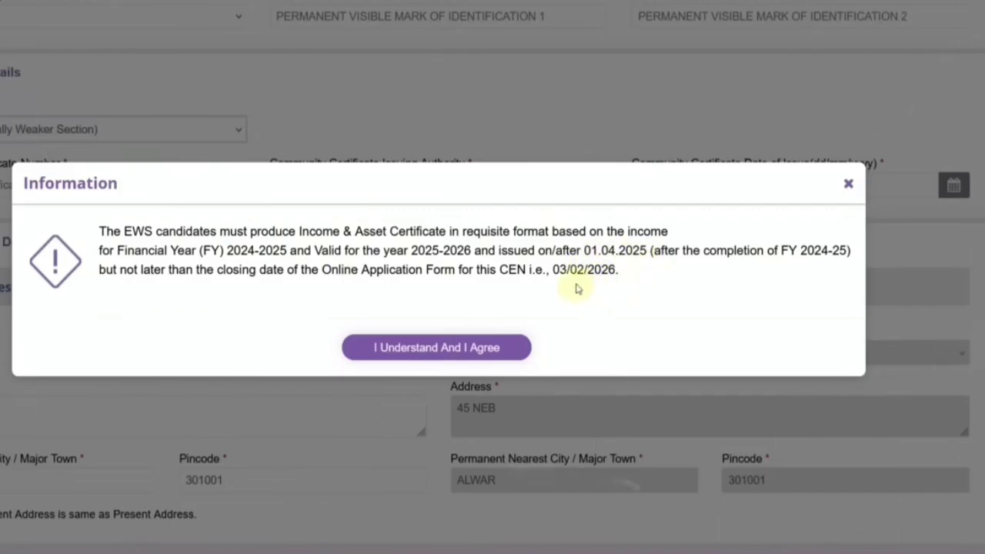
pyautogui.click(485, 354)
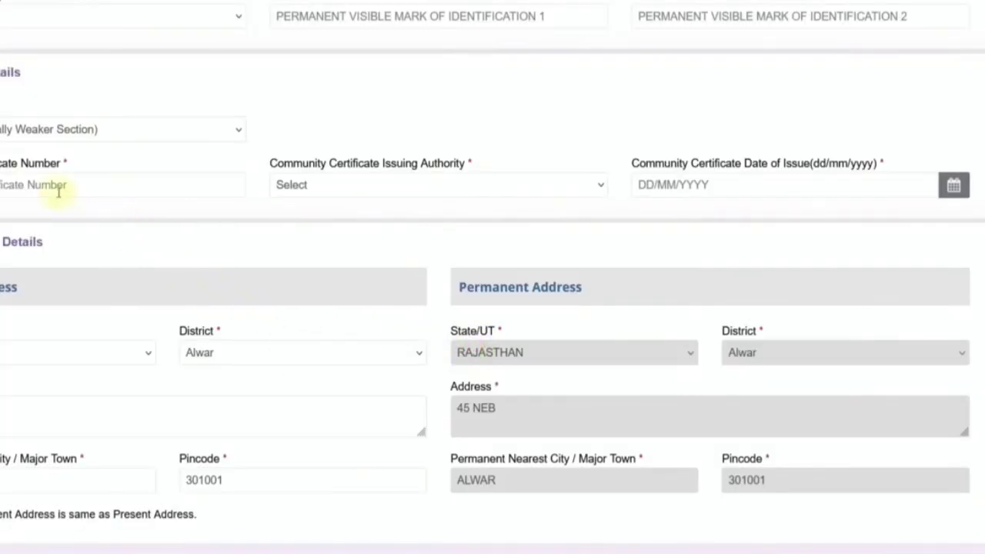
pyautogui.click(52, 190)
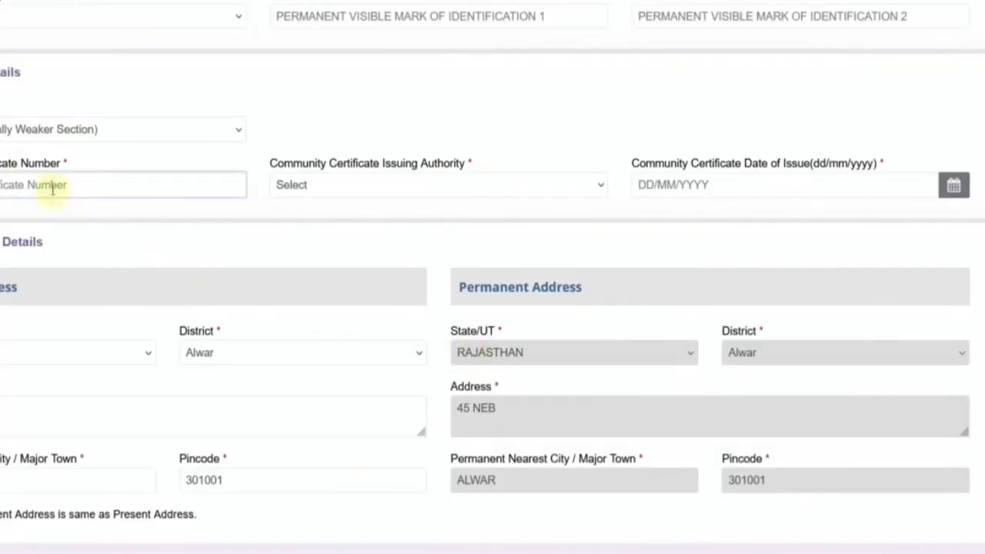
pyautogui.click(378, 192)
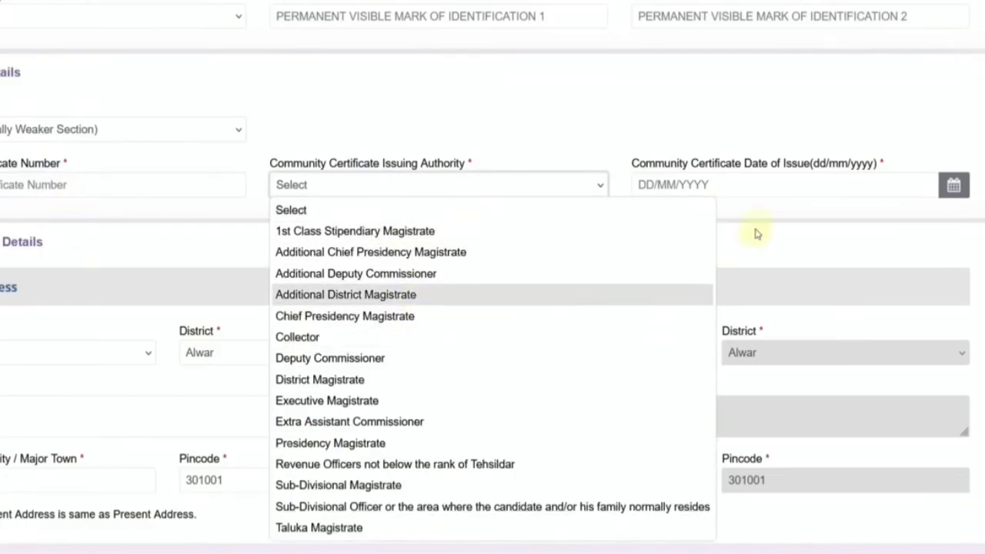
pyautogui.click(772, 187)
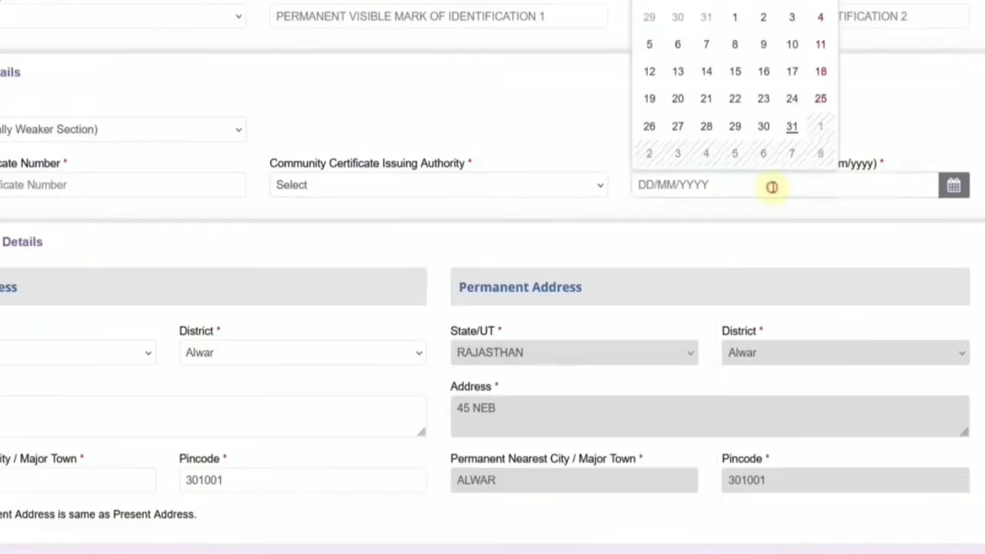
# Step: Change the category to Scheduled Caste, with Taluka Magistrate as issuing authority, and confirm the issuing state
pyautogui.click(37, 129)
pyautogui.click(18, 196)
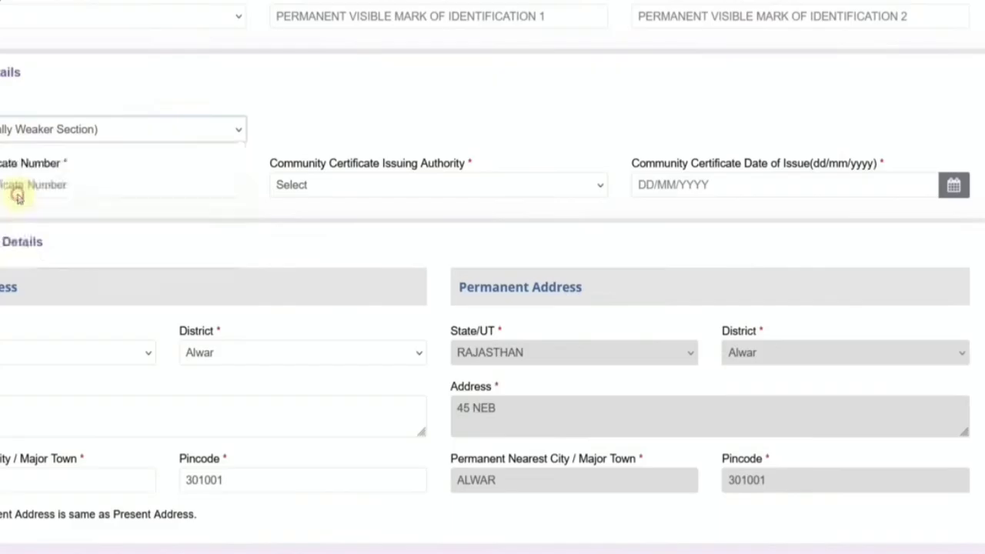
pyautogui.click(452, 337)
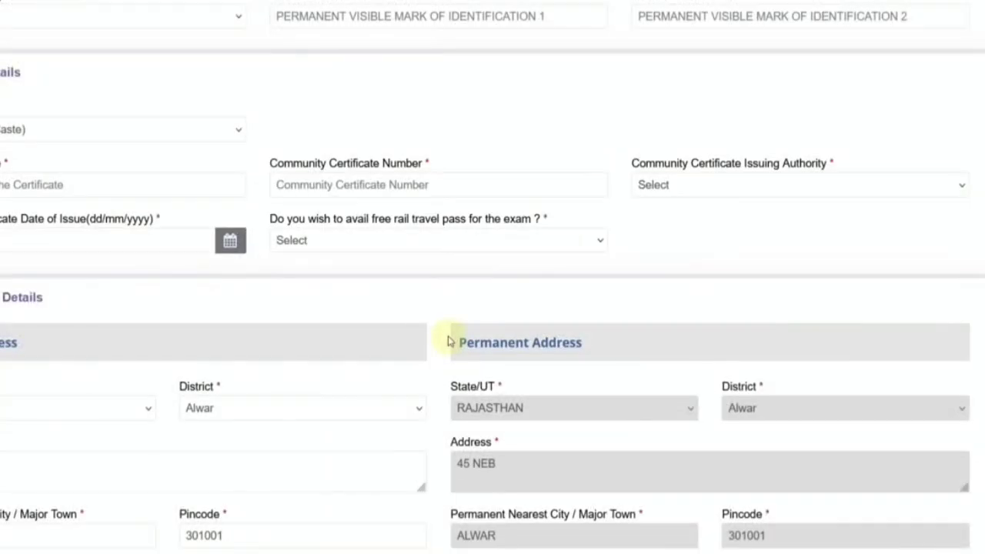
pyautogui.click(46, 190)
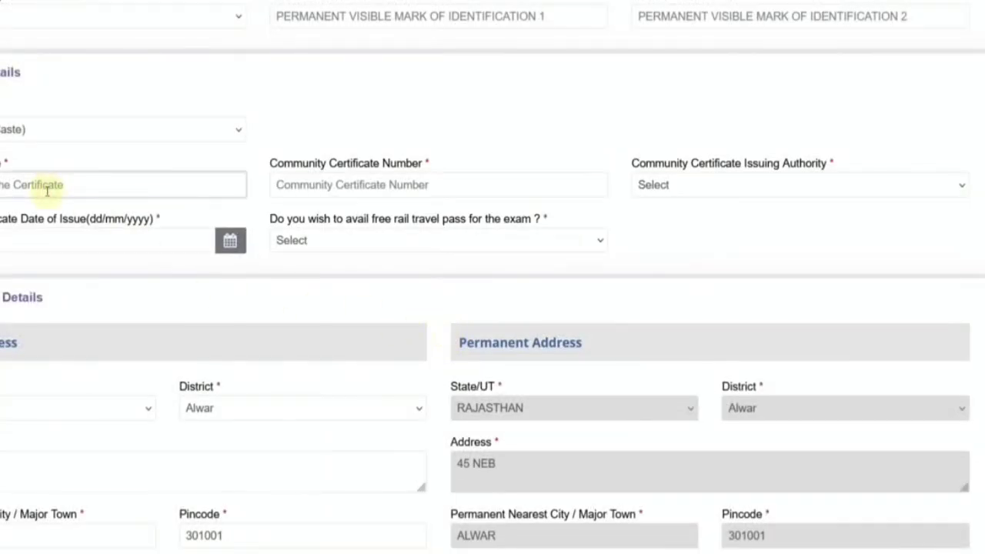
pyautogui.click(340, 185)
pyautogui.click(697, 191)
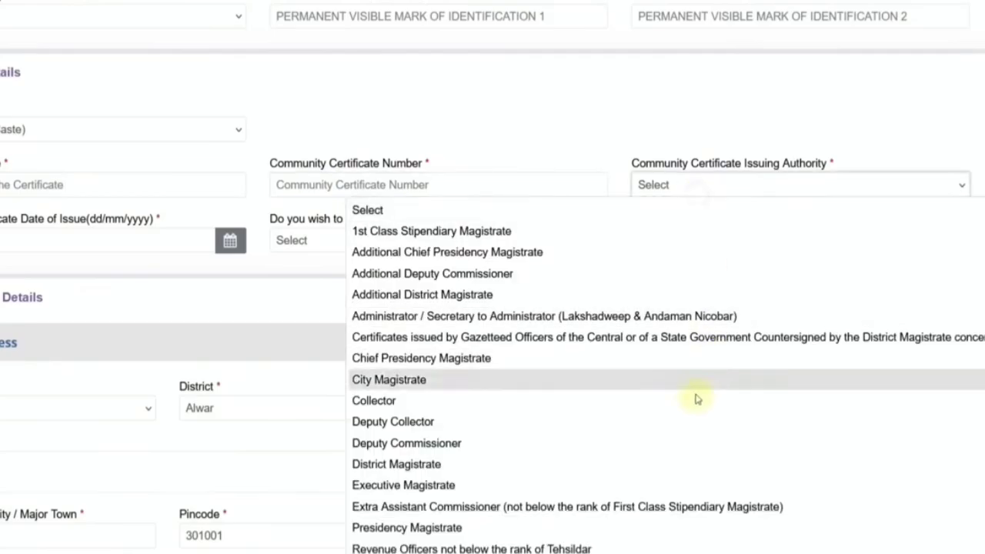
pyautogui.scroll(-1, 600, 462)
pyautogui.click(541, 549)
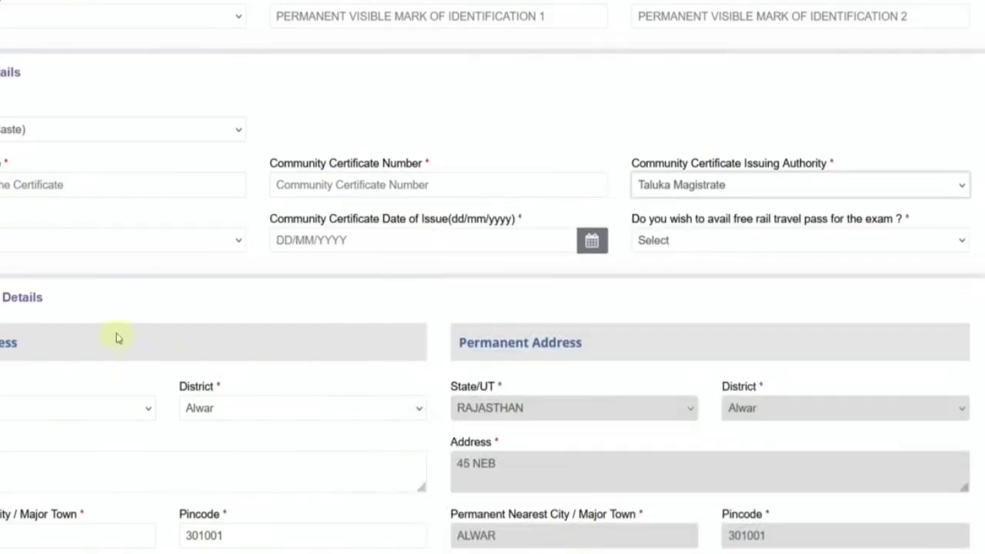
pyautogui.click(23, 243)
pyautogui.scroll(-5, 7, 461)
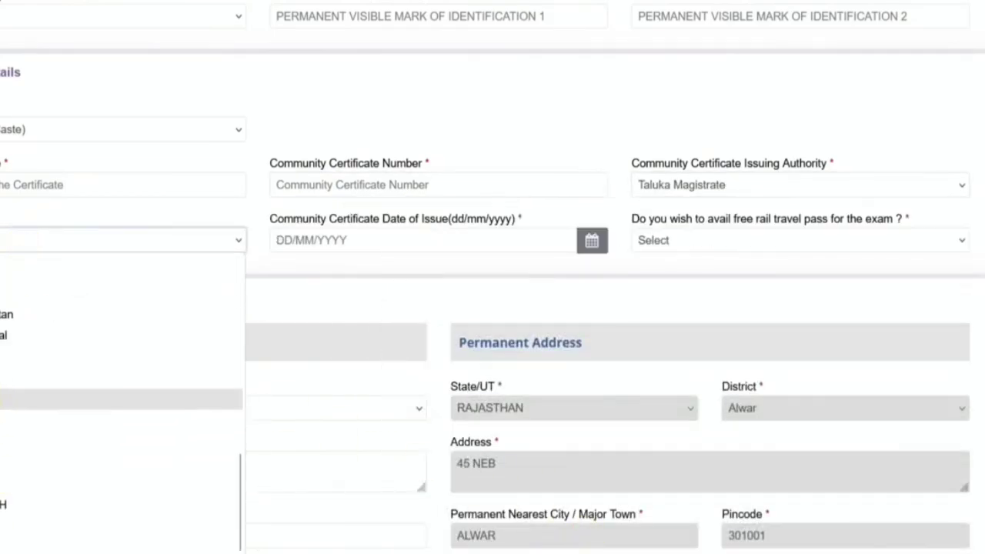
pyautogui.press('Return')
# Step: Set the certificate issue date to 01/01/2026 and choose Yes for the free rail travel pass
pyautogui.click(351, 243)
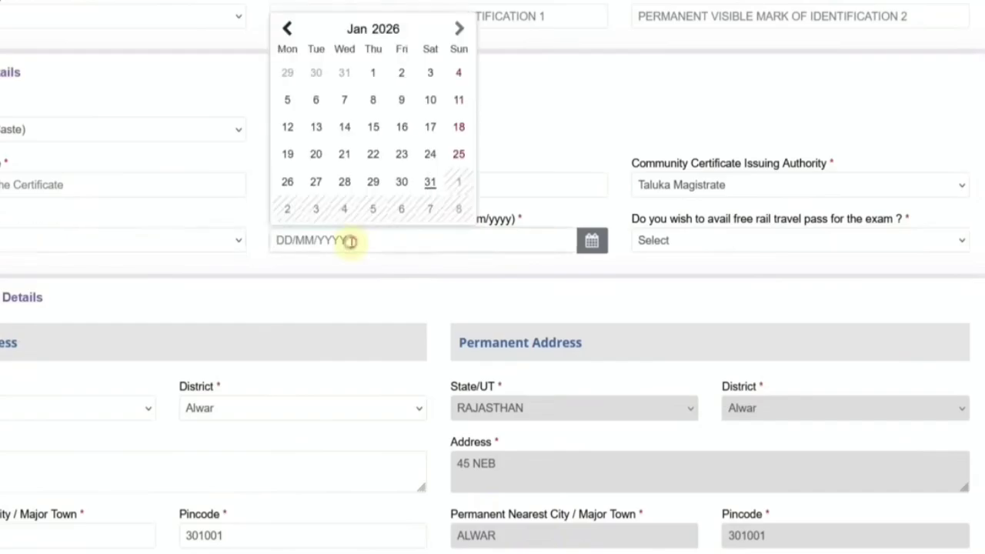
pyautogui.click(373, 71)
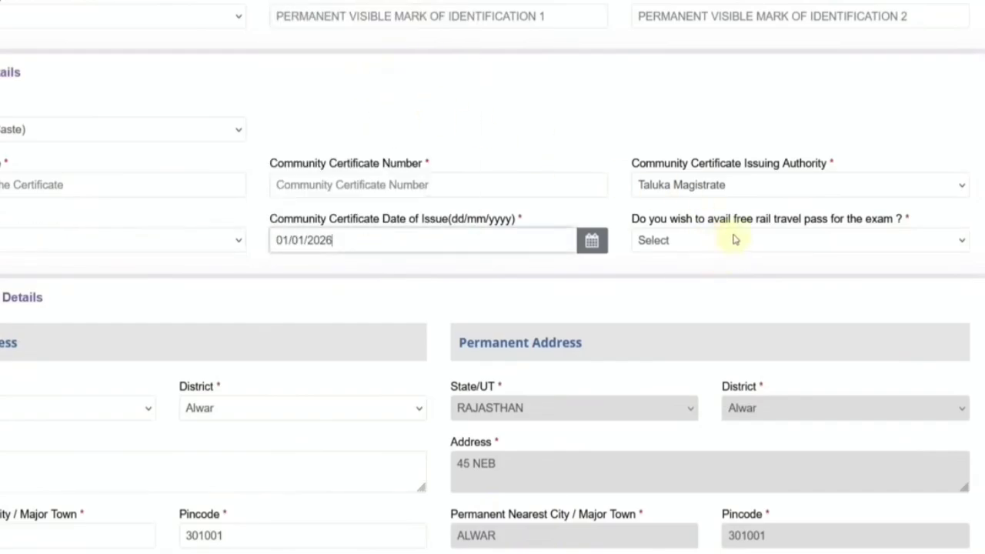
pyautogui.click(695, 251)
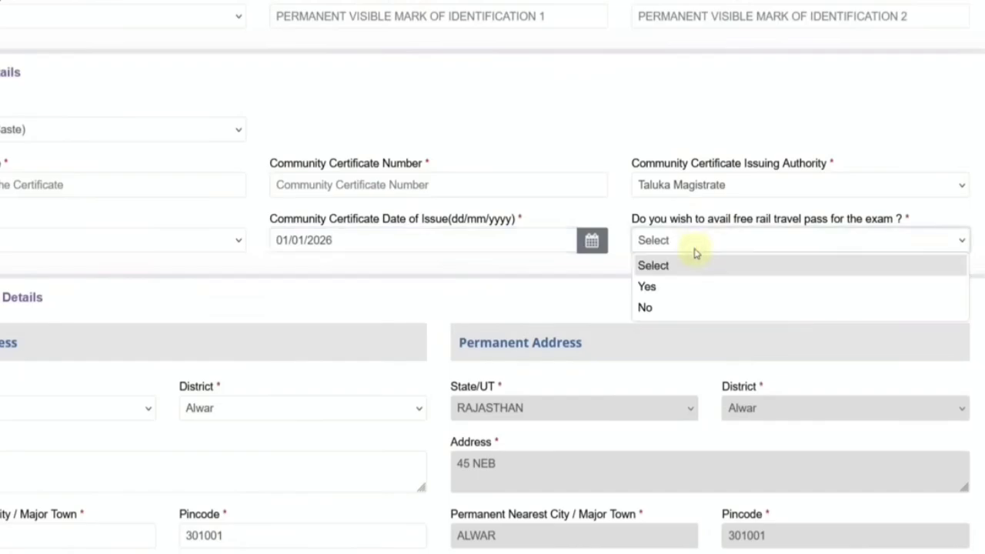
pyautogui.click(710, 289)
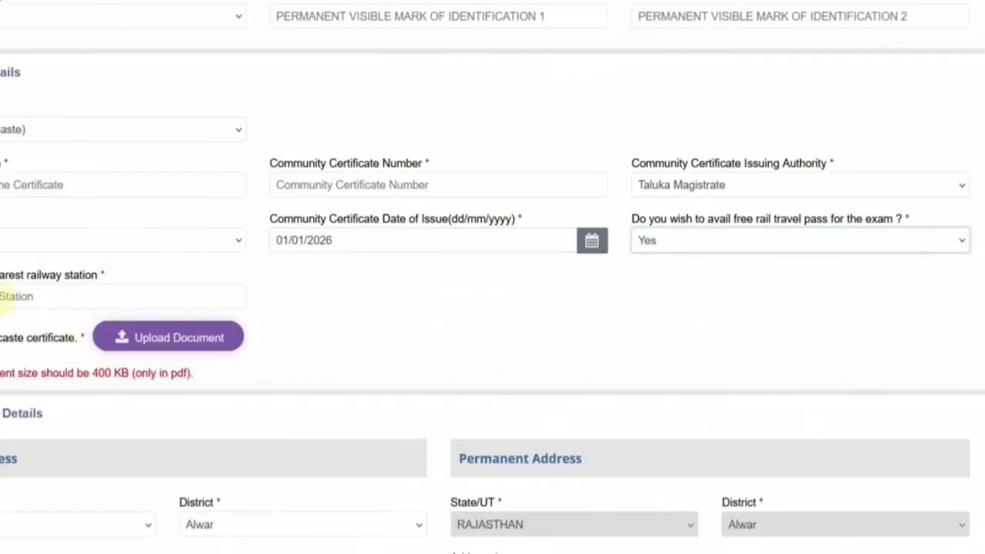
pyautogui.click(154, 297)
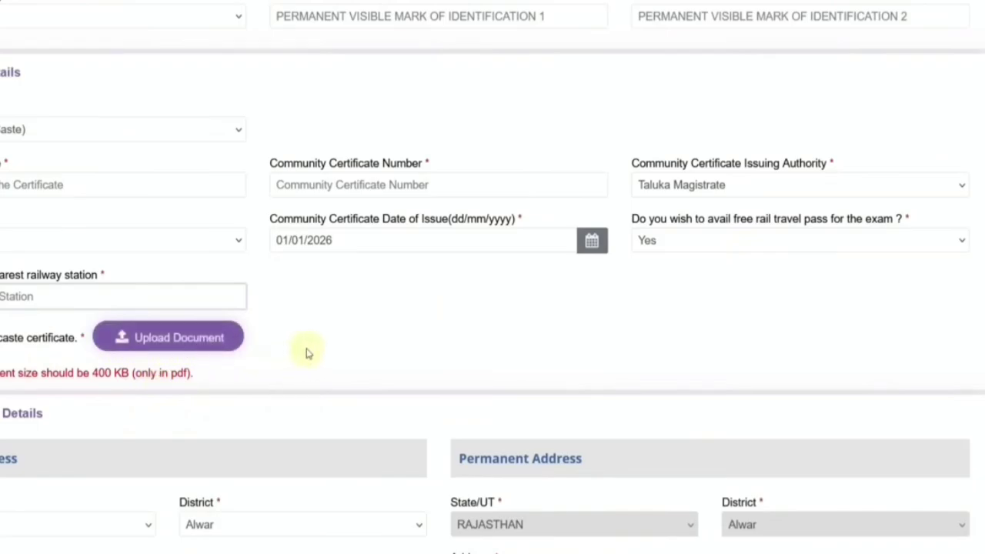
pyautogui.scroll(-4, 312, 358)
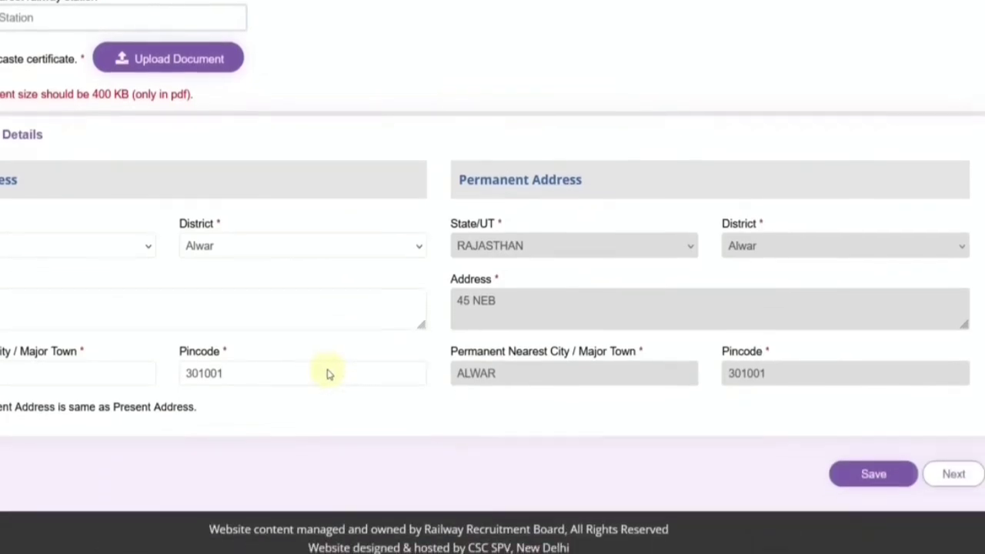
# Step: Keep Alwar as the present address district and save this page's details
pyautogui.click(23, 252)
pyautogui.click(215, 244)
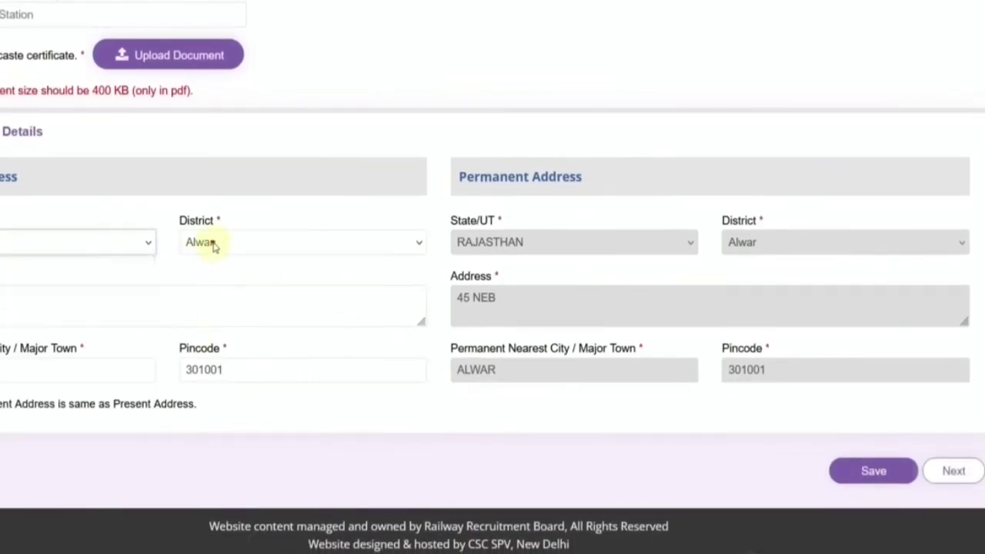
pyautogui.click(216, 244)
pyautogui.click(9, 296)
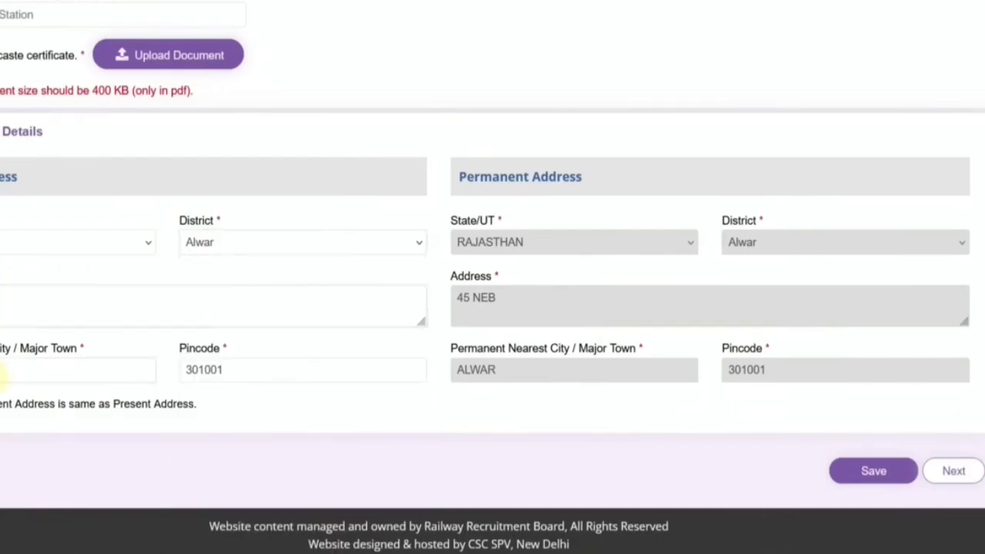
pyautogui.click(6, 371)
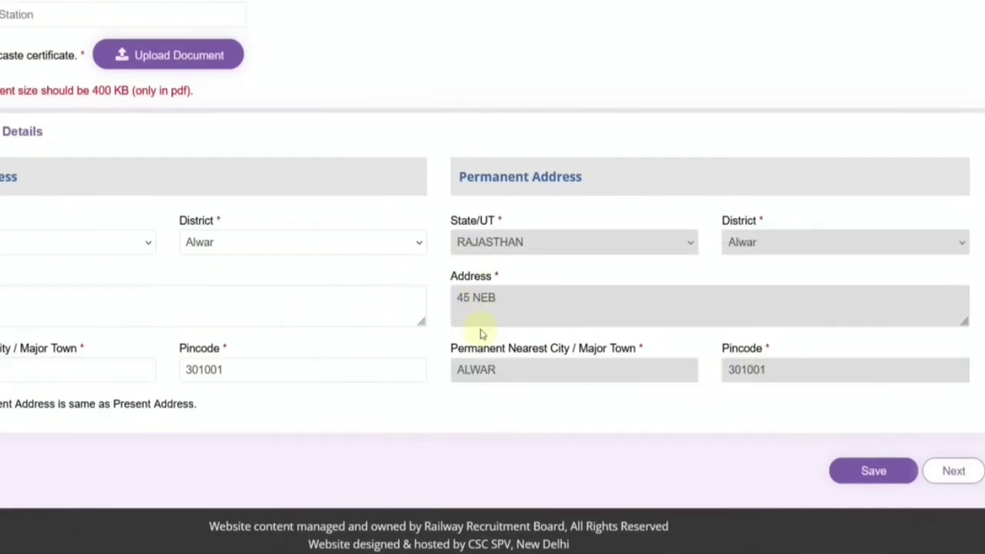
pyautogui.click(872, 469)
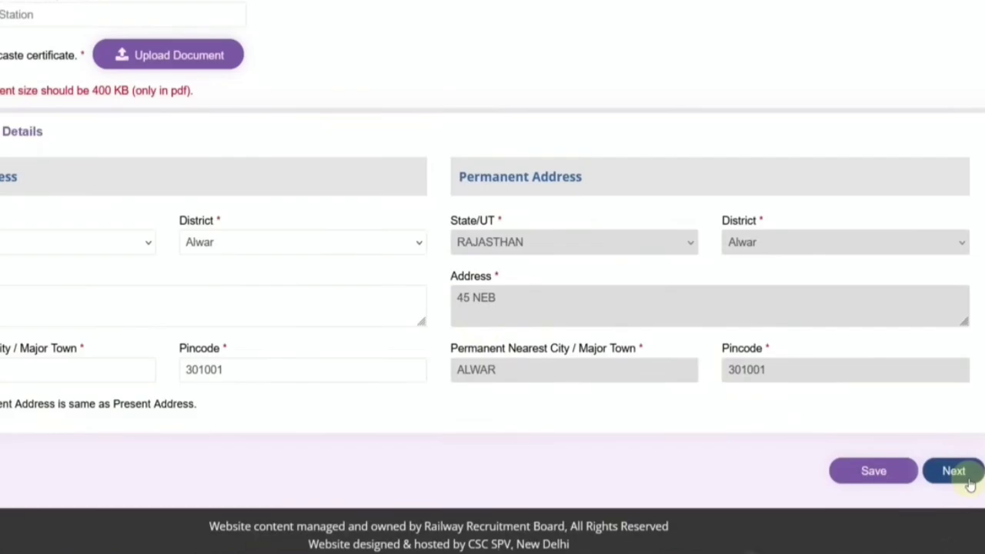
# Step: Move on to the next application page and dismiss the previously saved data notice
pyautogui.click(968, 480)
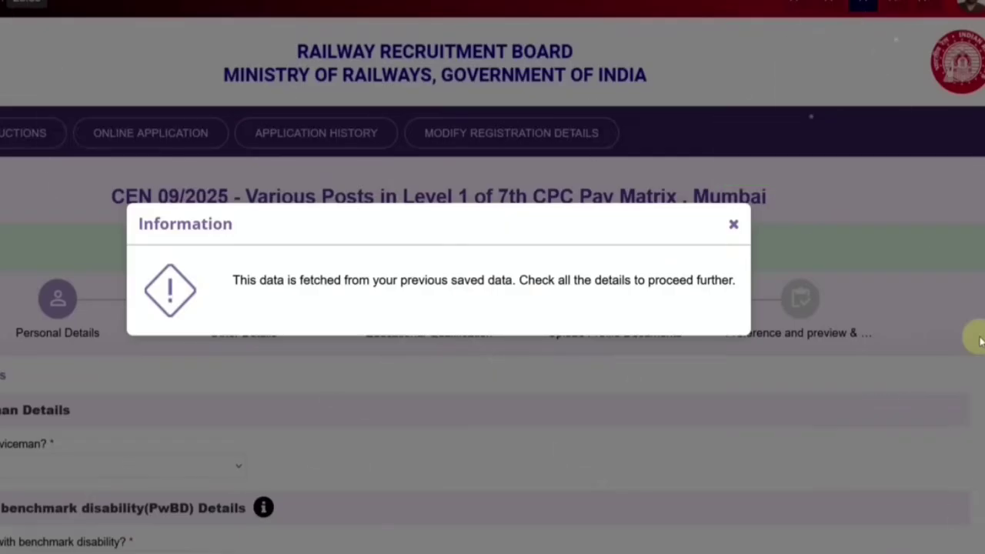
pyautogui.click(735, 225)
pyautogui.scroll(-1, 327, 341)
pyautogui.scroll(-1, 326, 341)
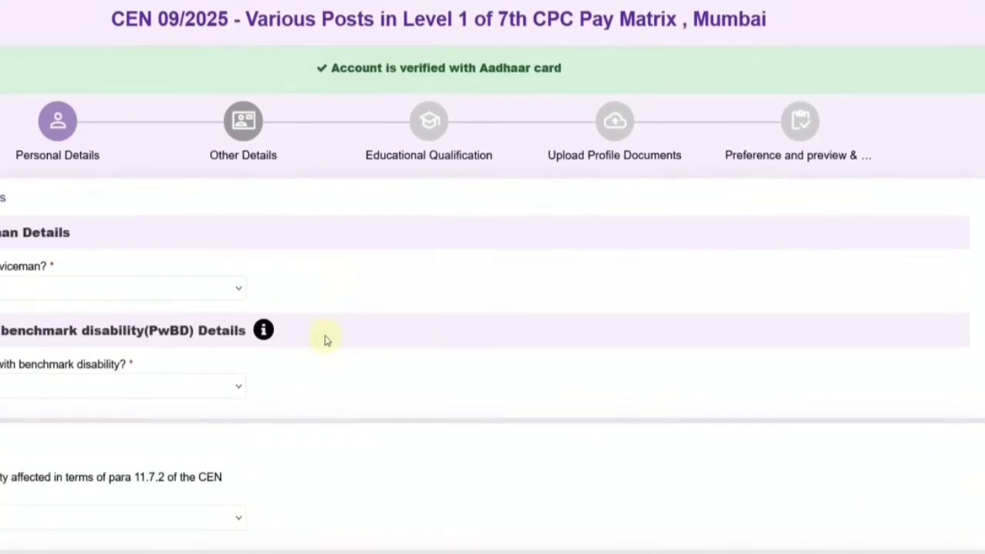
# Step: Answer the Ex-Serviceman question to reveal defence fields, and mark still serving as Yes
pyautogui.click(12, 291)
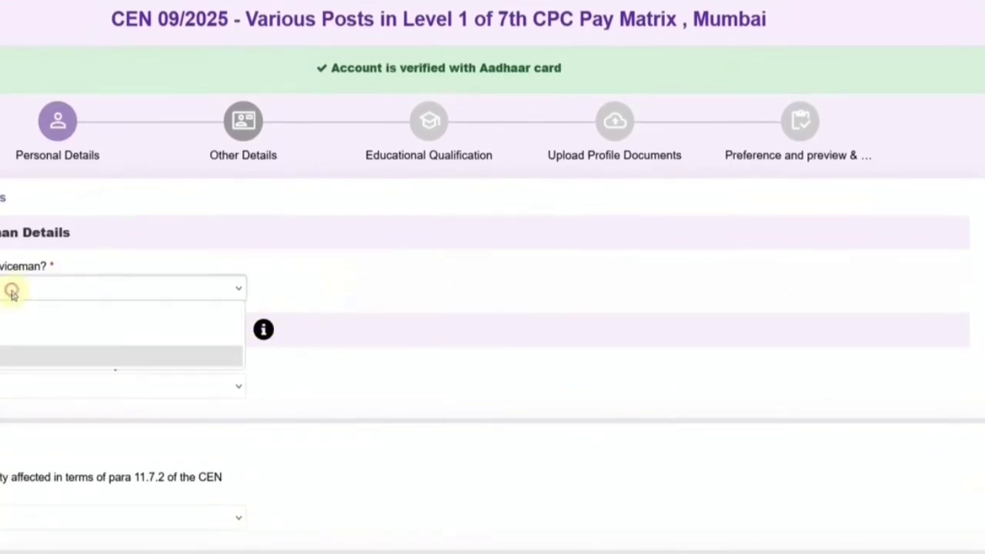
pyautogui.click(5, 334)
pyautogui.click(313, 297)
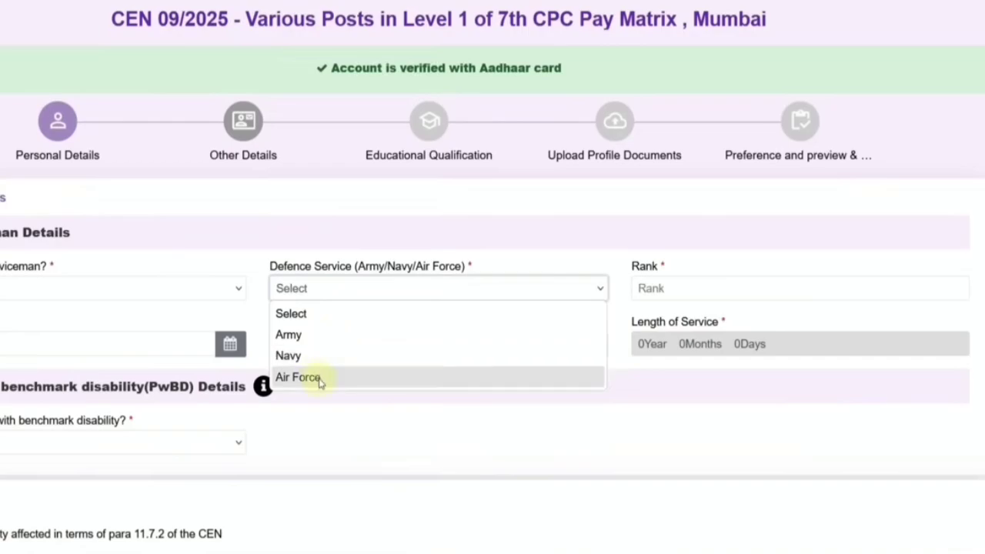
pyautogui.click(673, 289)
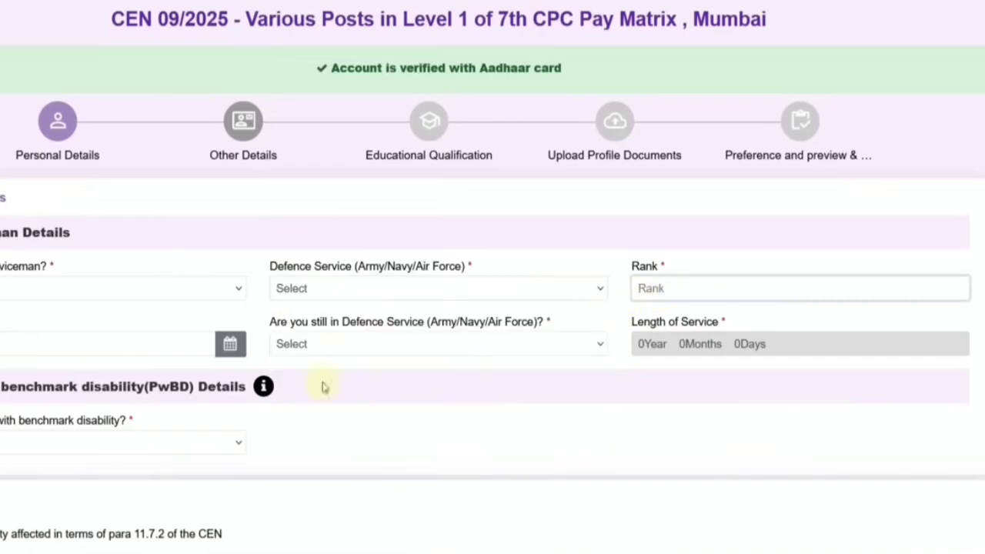
pyautogui.click(100, 352)
pyautogui.click(315, 347)
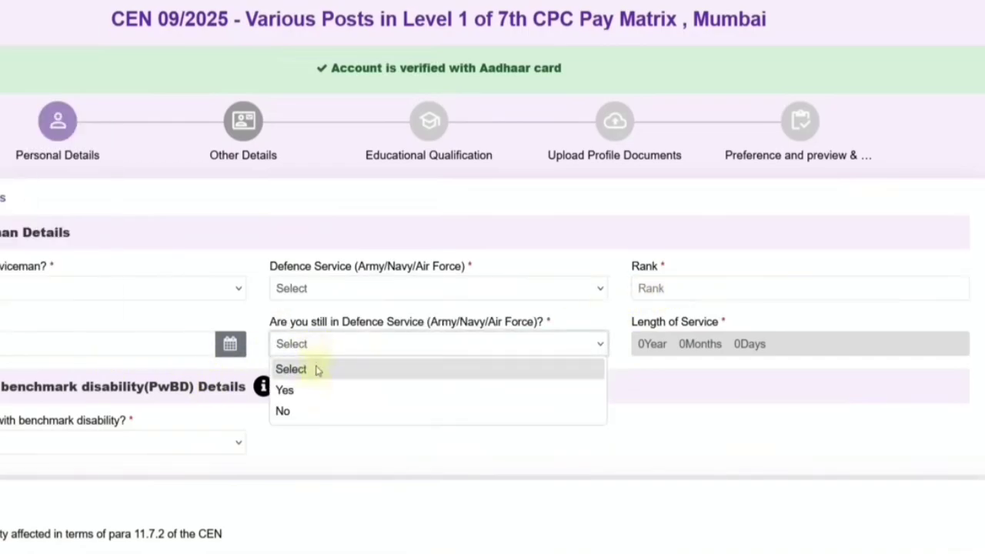
pyautogui.click(314, 387)
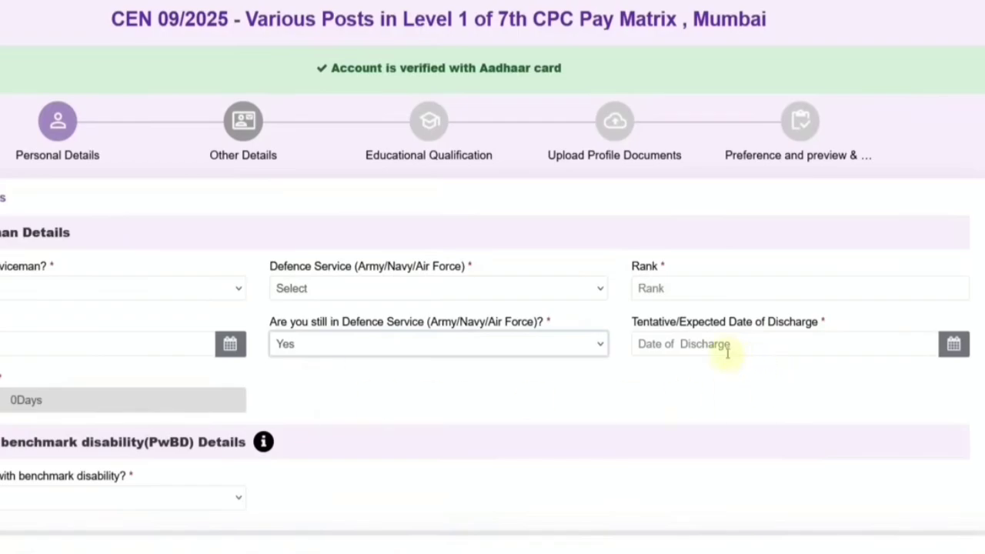
pyautogui.click(687, 344)
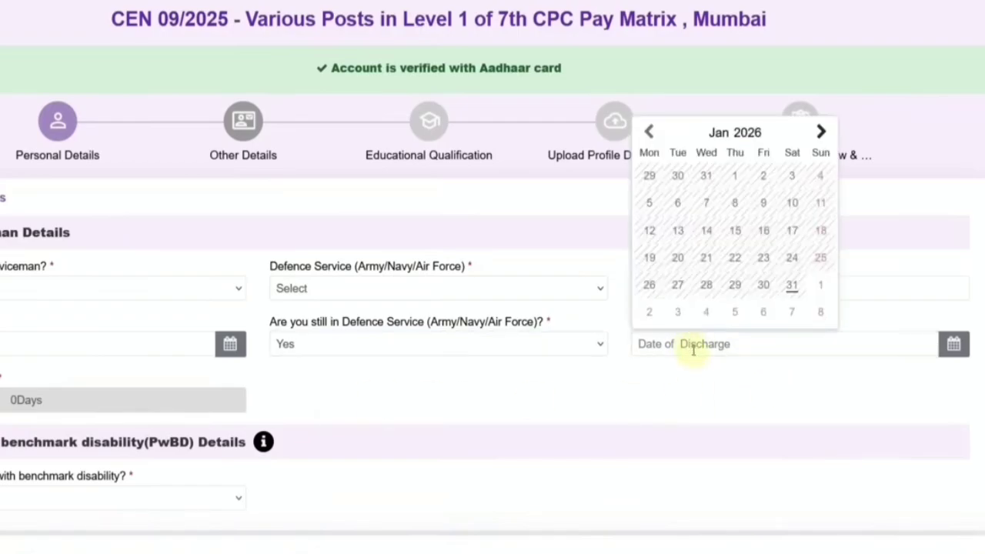
# Step: Switch still-serving to No, try the discharge and re-employment fields, then reset the Ex-Serviceman answer
pyautogui.click(310, 342)
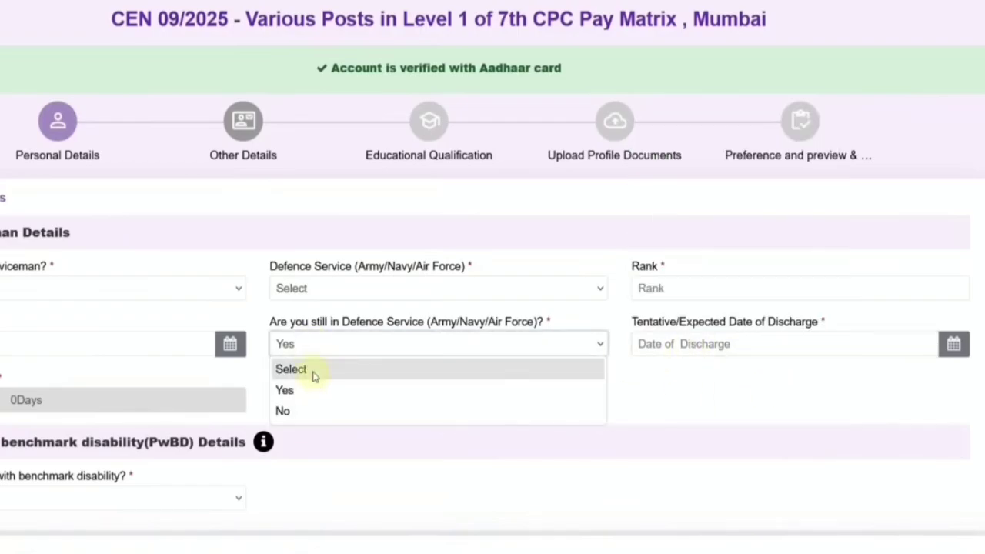
pyautogui.click(314, 412)
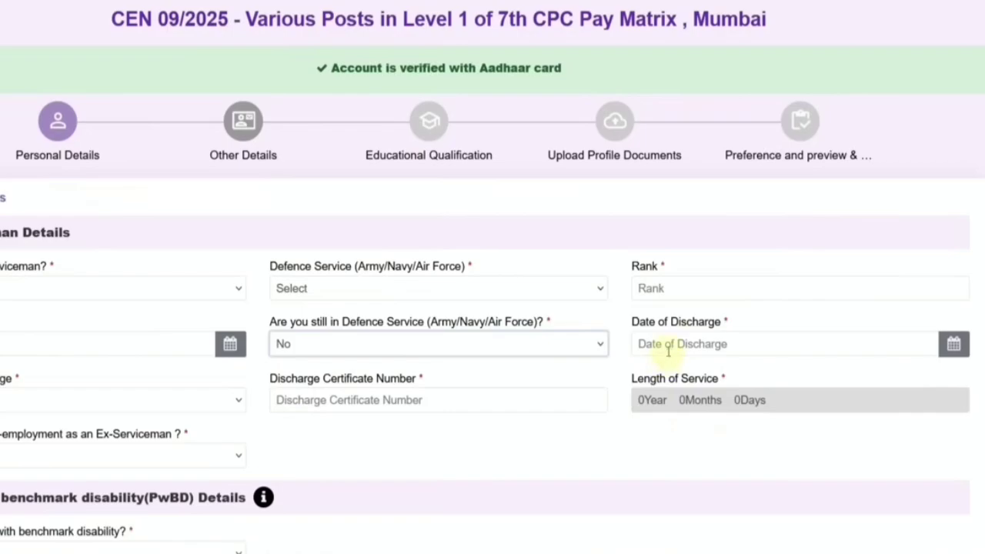
pyautogui.click(173, 399)
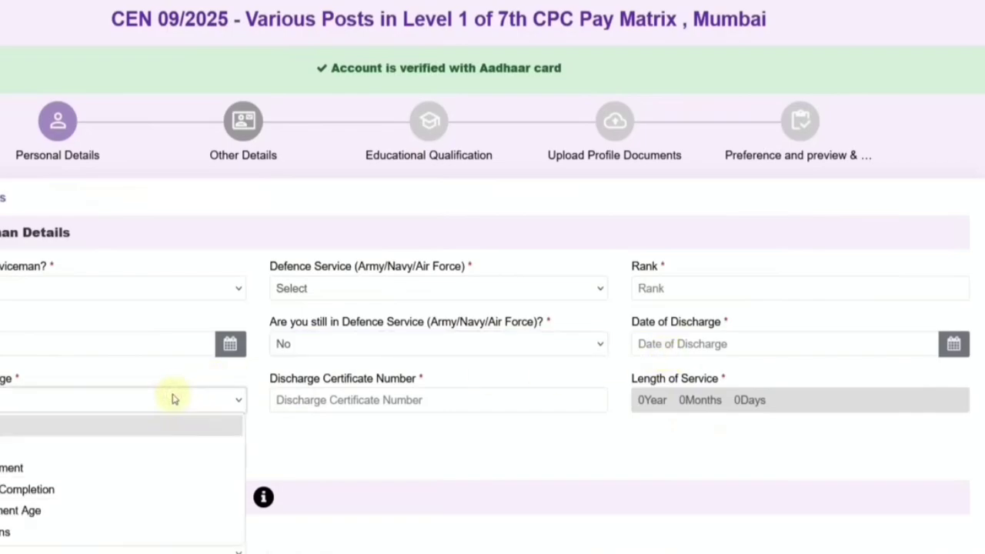
pyautogui.click(336, 400)
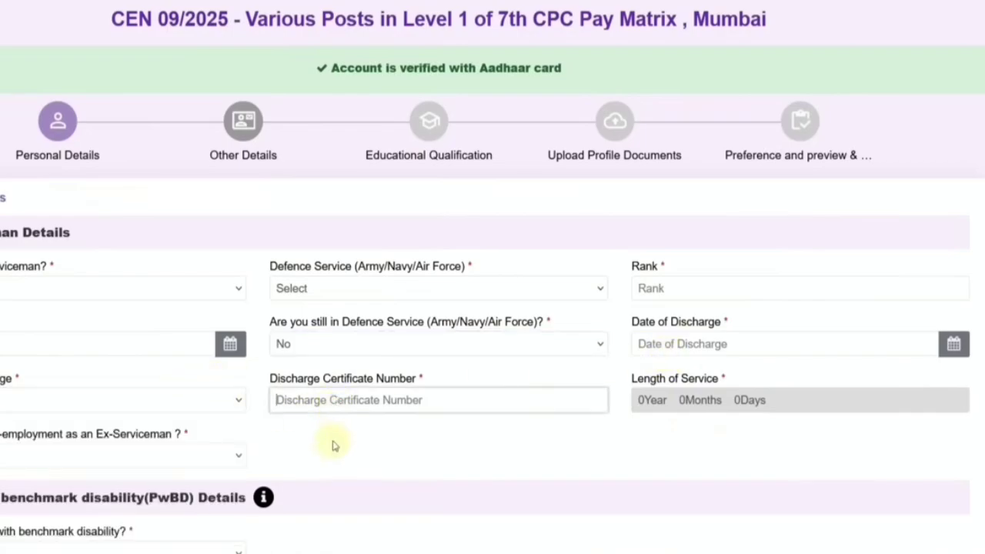
pyautogui.scroll(-1, 332, 444)
pyautogui.click(54, 376)
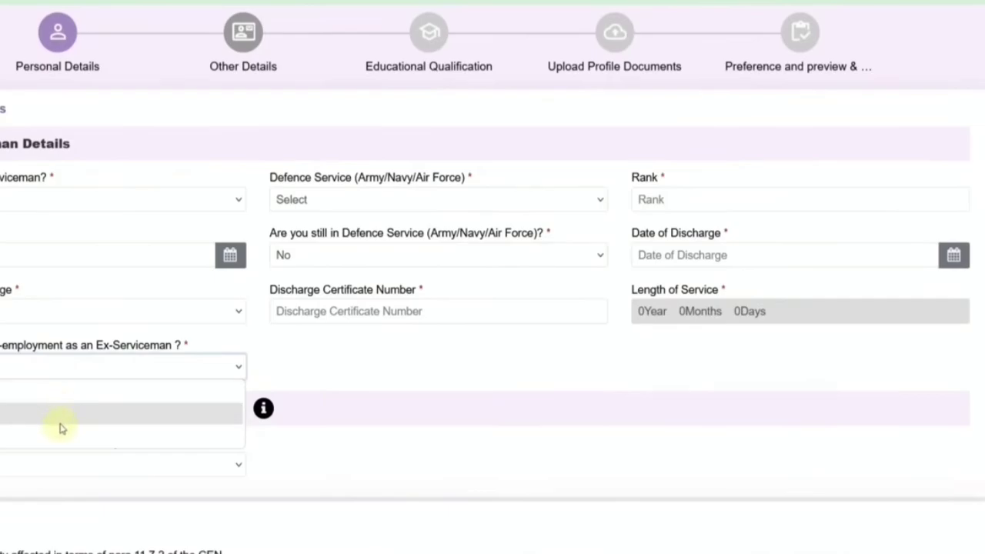
pyautogui.click(82, 429)
pyautogui.scroll(1, 319, 392)
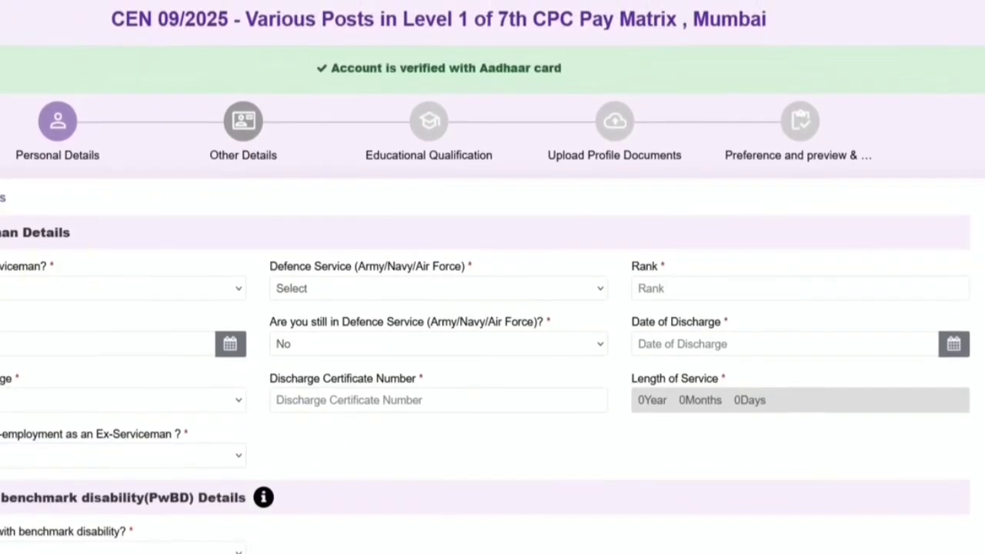
pyautogui.click(123, 288)
pyautogui.click(46, 334)
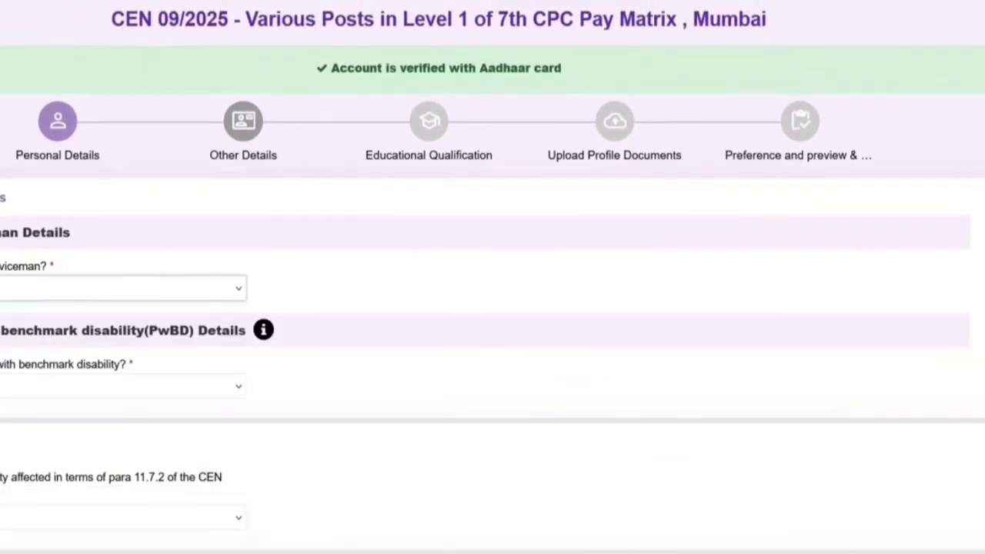
# Step: Answer the benchmark disability question and try Visual Impairment (VI) as the disability category
pyautogui.click(71, 381)
pyautogui.click(42, 422)
pyautogui.click(300, 386)
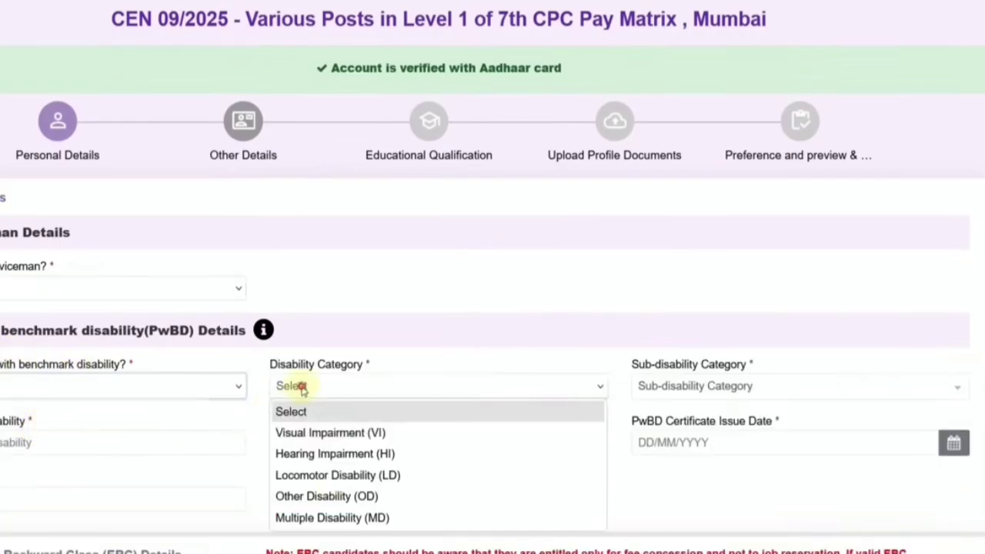
pyautogui.click(695, 386)
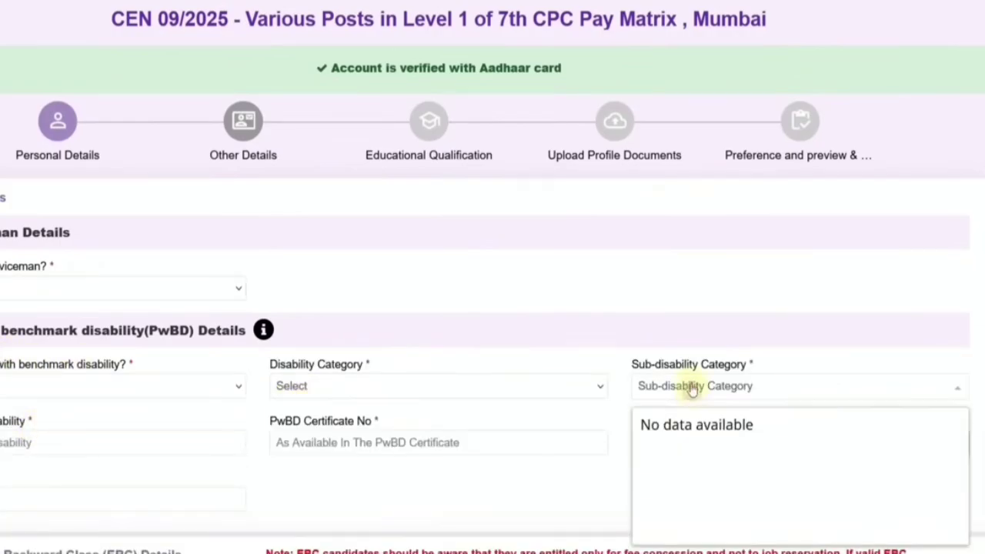
pyautogui.click(416, 385)
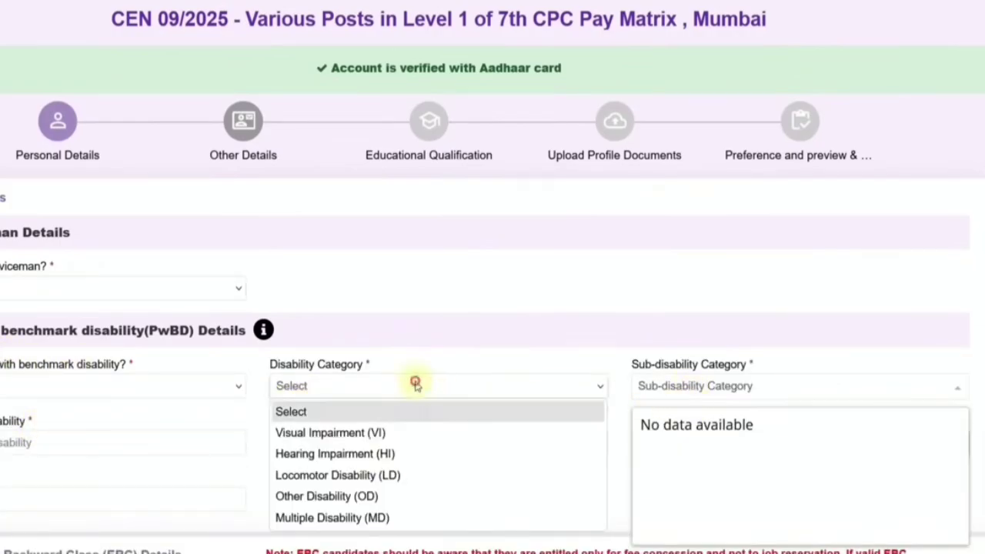
pyautogui.click(376, 433)
pyautogui.click(656, 390)
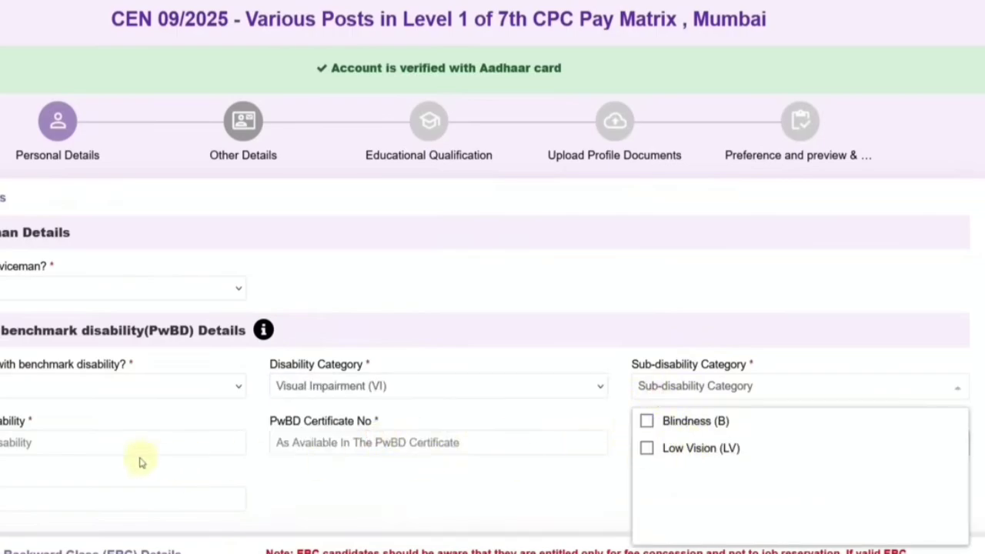
pyautogui.click(102, 447)
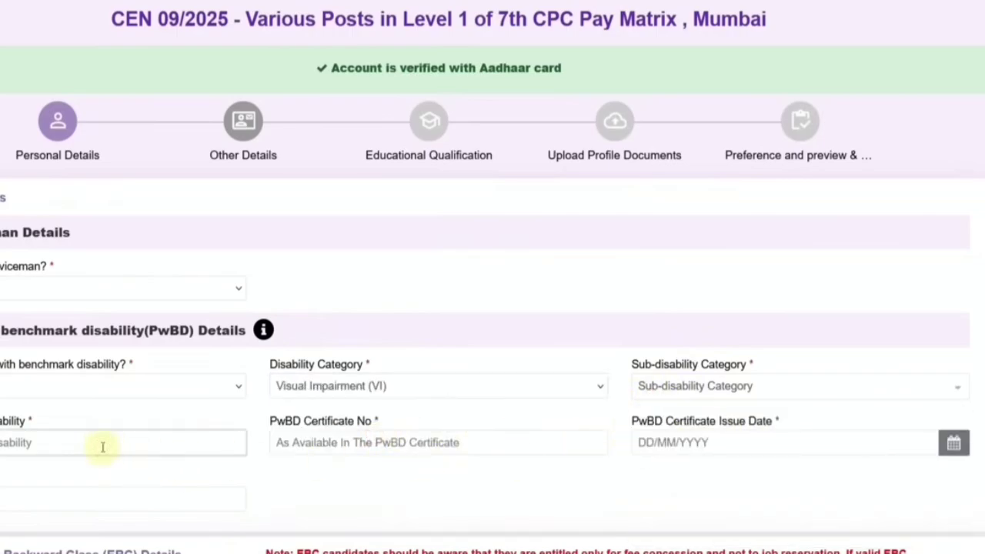
# Step: Change the benchmark disability answer to No so the disability fields disappear
pyautogui.click(323, 442)
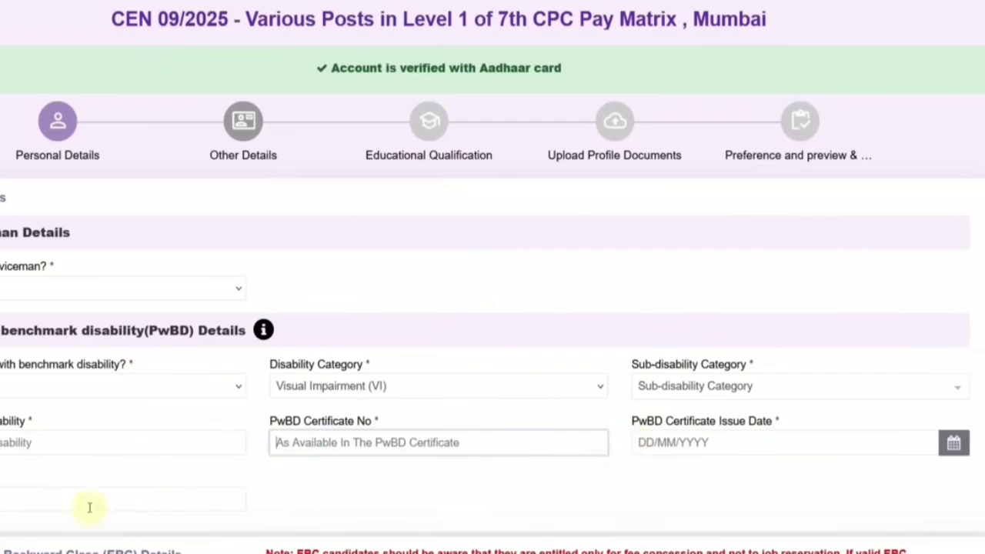
pyautogui.click(4, 389)
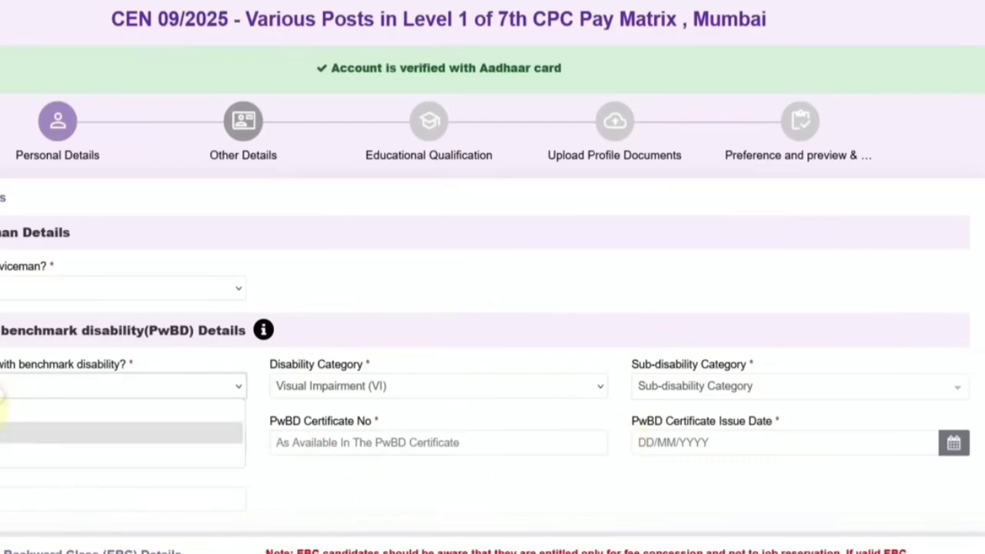
pyautogui.click(3, 447)
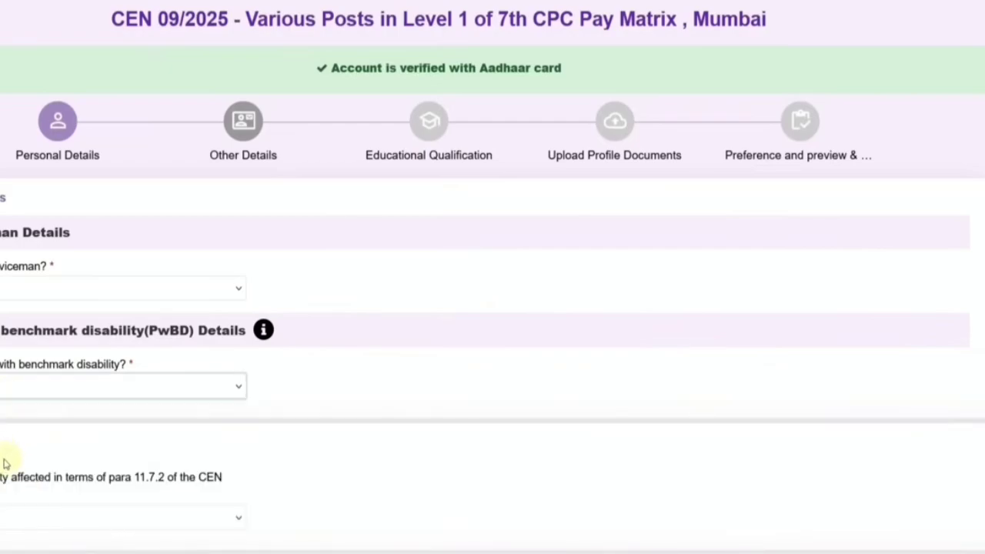
pyautogui.scroll(-1, 8, 464)
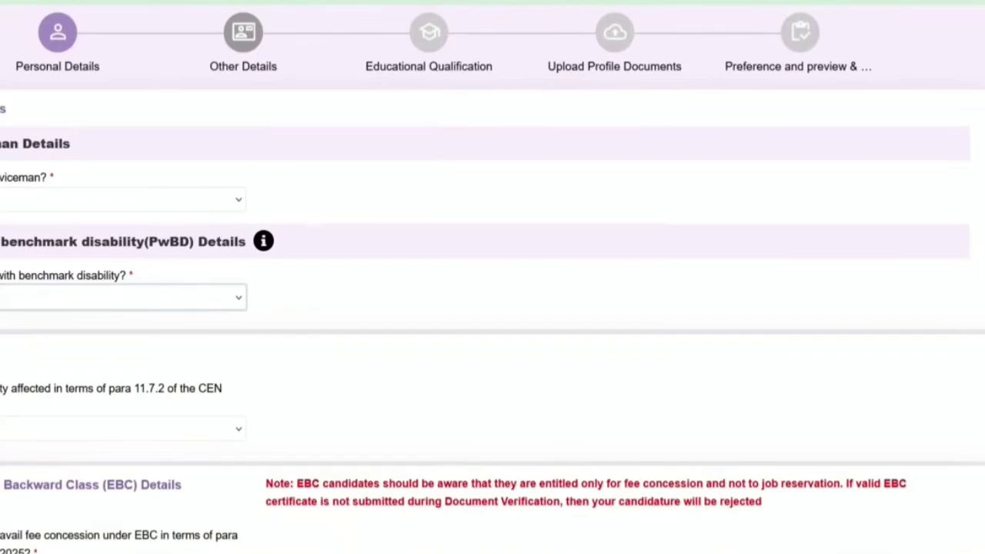
# Step: Answer the para 11.7.2 question
pyautogui.click(7, 429)
pyautogui.click(8, 495)
pyautogui.scroll(-1, 12, 485)
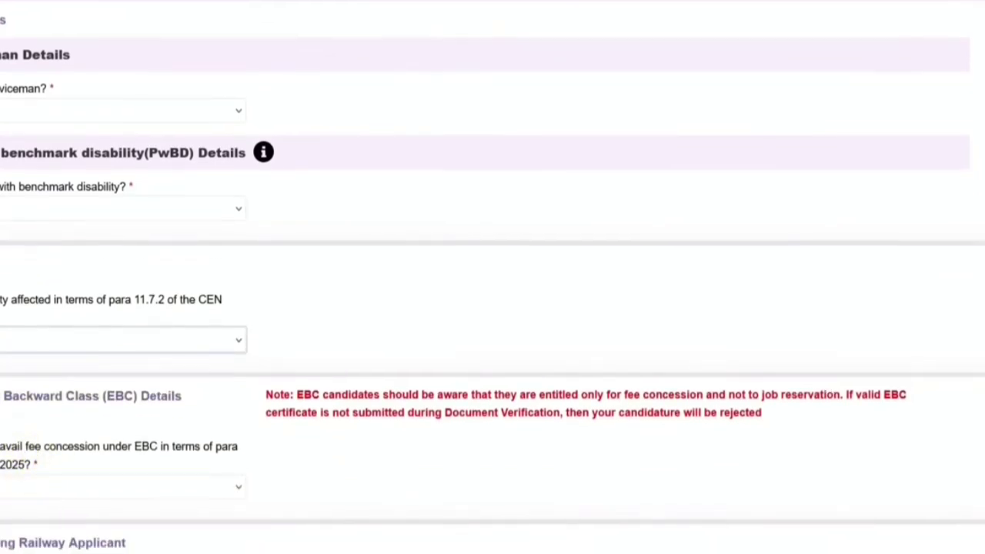
# Step: Set the EBC fee-concession answer and accept its notice, then change it to No to remove document fields
pyautogui.click(30, 486)
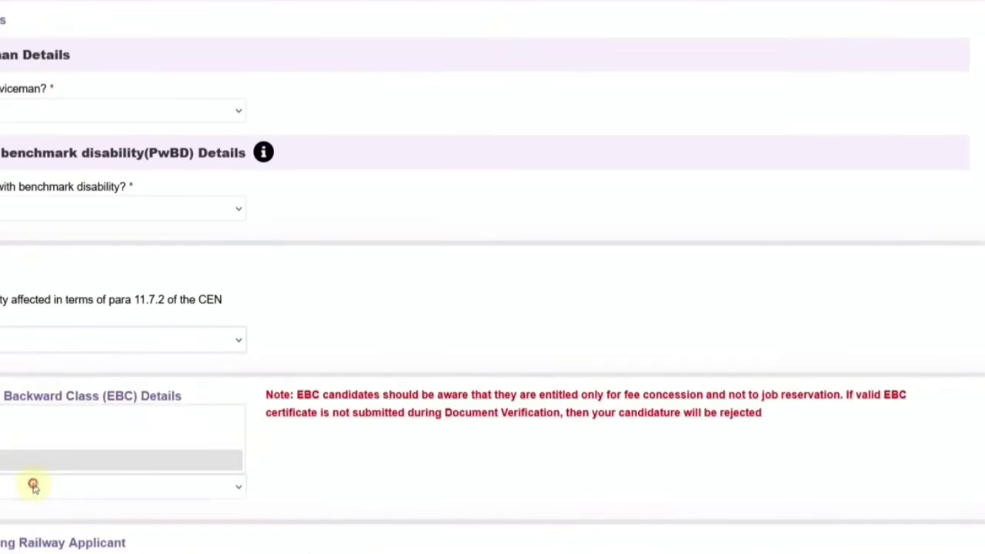
pyautogui.click(46, 437)
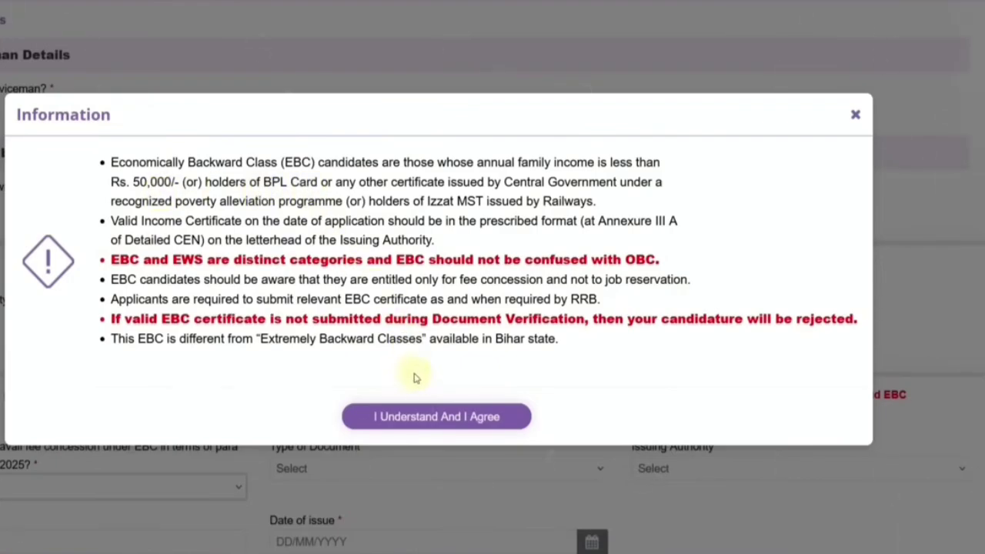
pyautogui.click(424, 415)
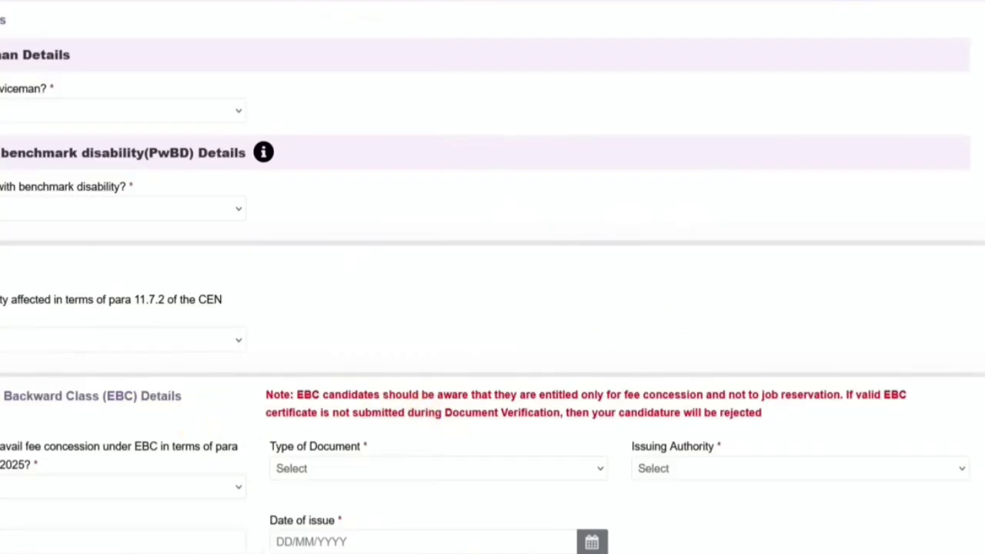
pyautogui.scroll(-1, 492, 277)
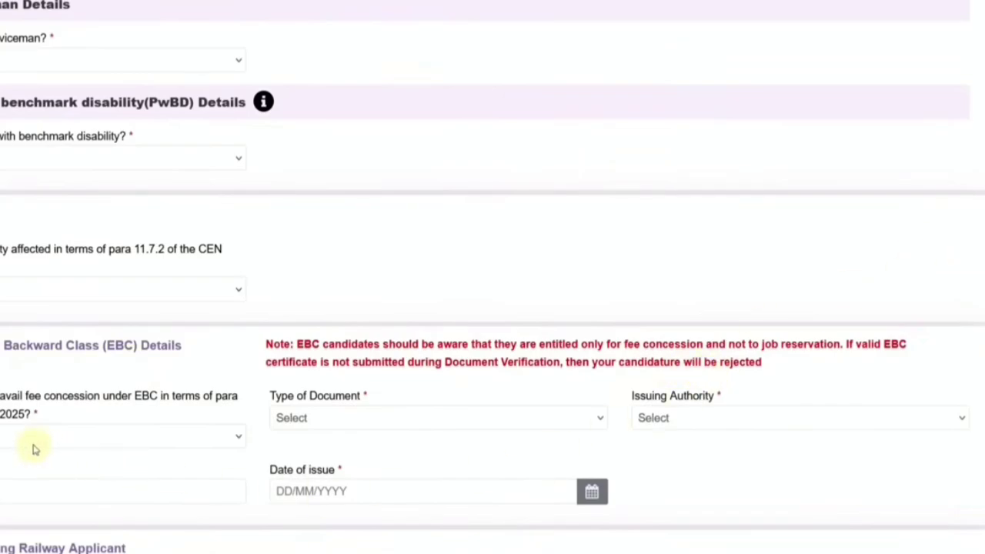
pyautogui.click(314, 418)
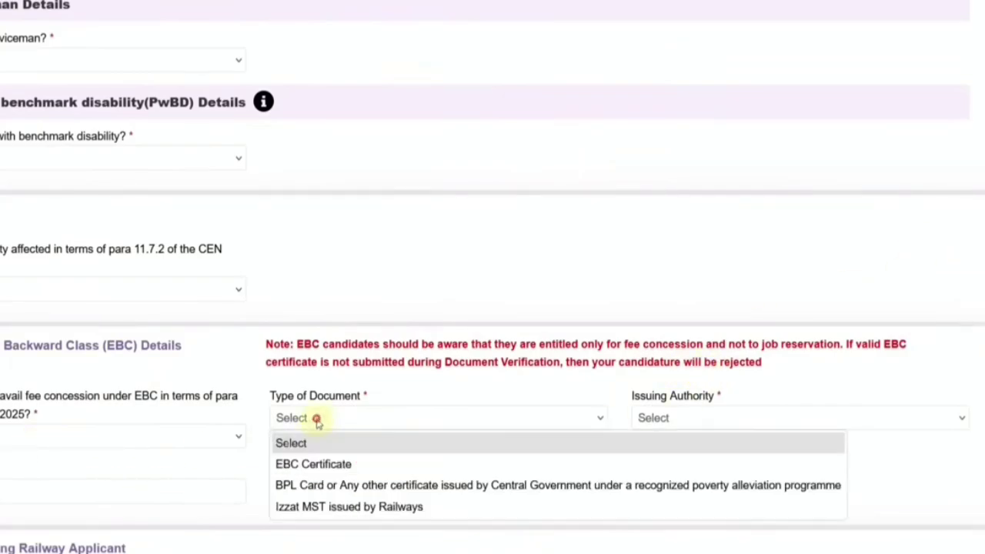
pyautogui.click(72, 443)
pyautogui.press('Down')
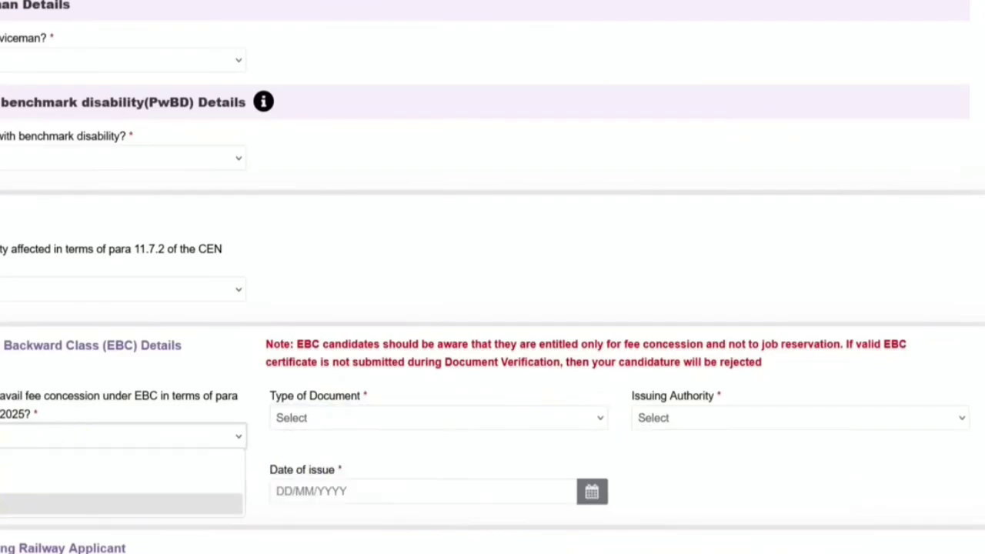
pyautogui.press('Return')
pyautogui.scroll(-1, 229, 421)
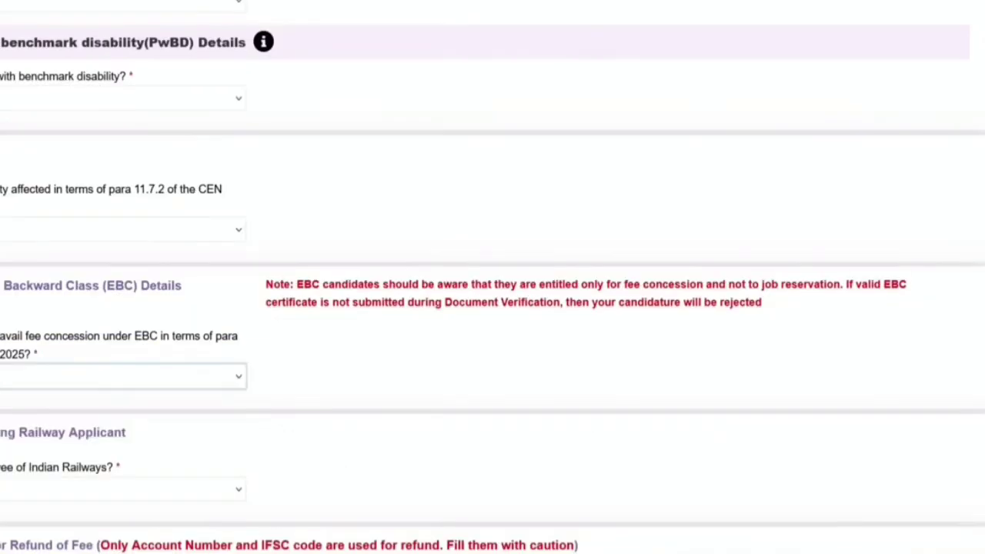
# Step: Answer the Employee of Indian Railways question with the middle option
pyautogui.click(35, 491)
pyautogui.press('Down')
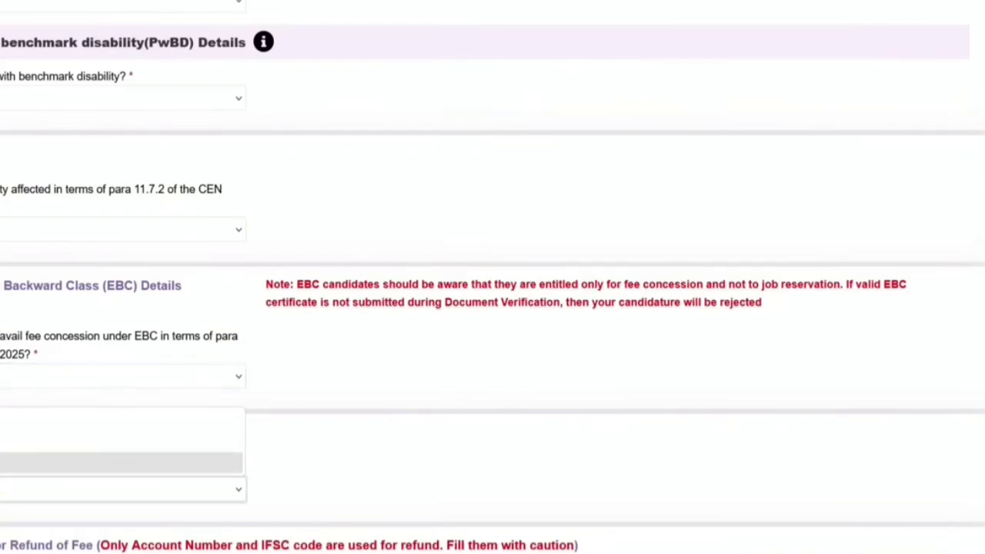
pyautogui.press('Return')
pyautogui.scroll(-2, 976, 326)
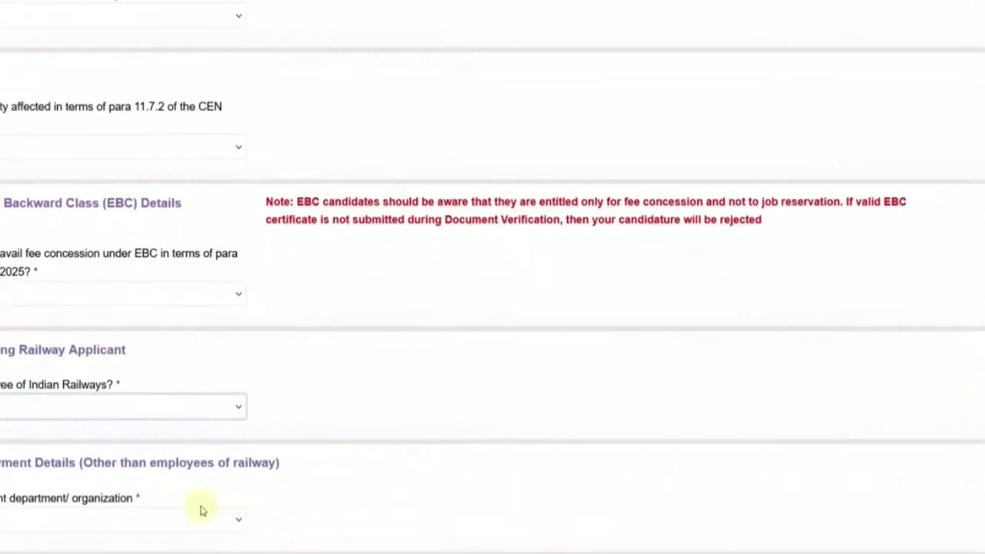
# Step: Choose the department/organization option and save the Other Details form
pyautogui.click(46, 517)
pyautogui.press('Down')
pyautogui.press('Down')
pyautogui.press('Down')
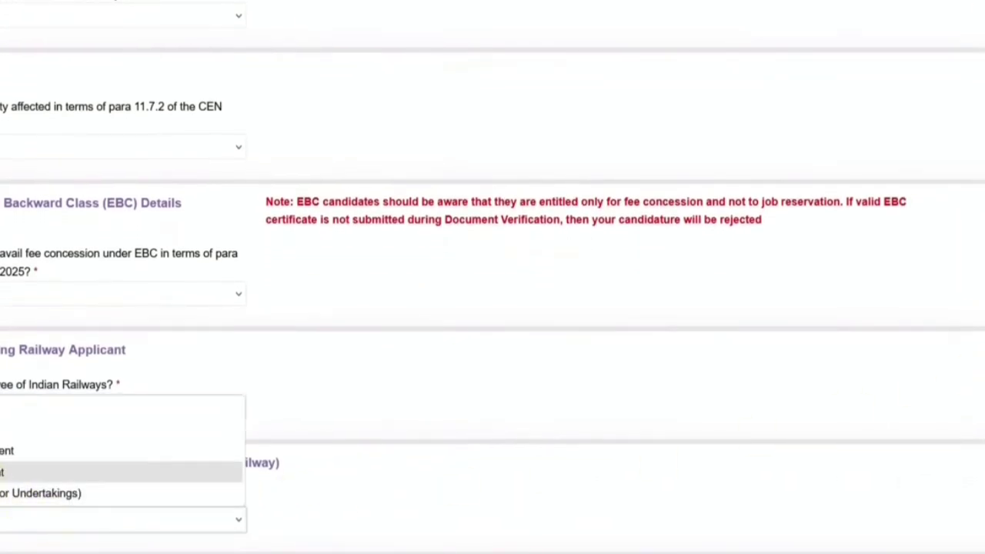
pyautogui.press('Up')
pyautogui.press('Down')
pyautogui.press('Down')
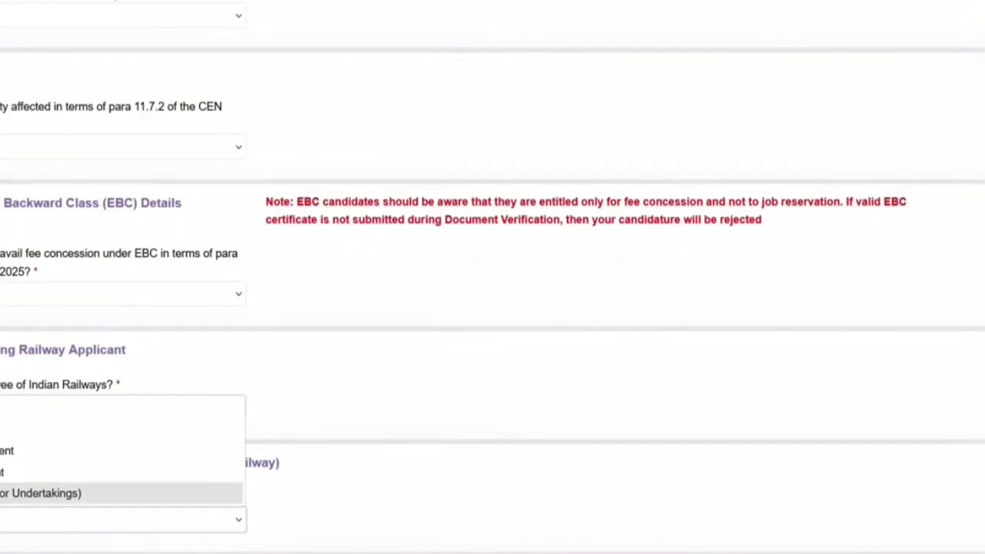
pyautogui.press('Up')
pyautogui.press('Up')
pyautogui.press('Up')
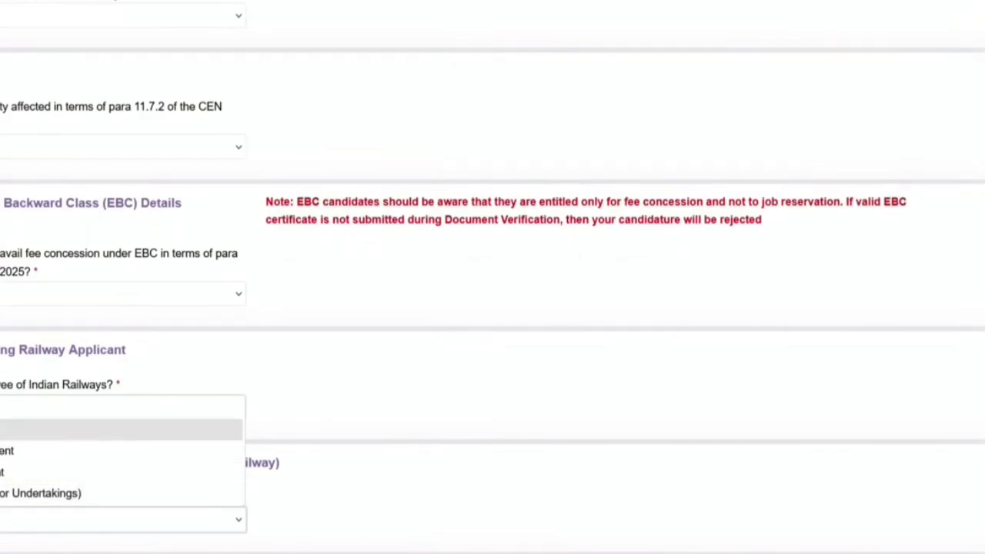
pyautogui.press('Return')
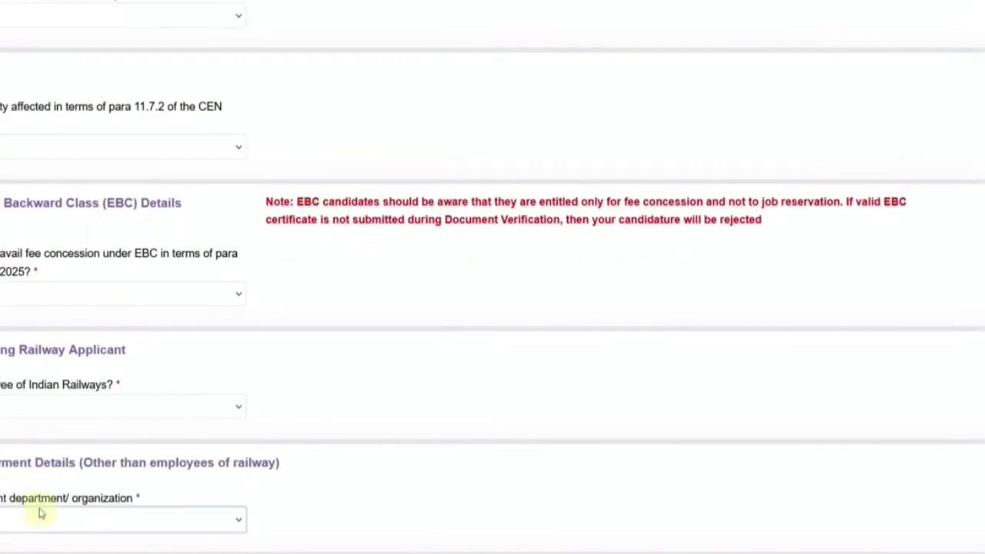
pyautogui.scroll(-4, 397, 464)
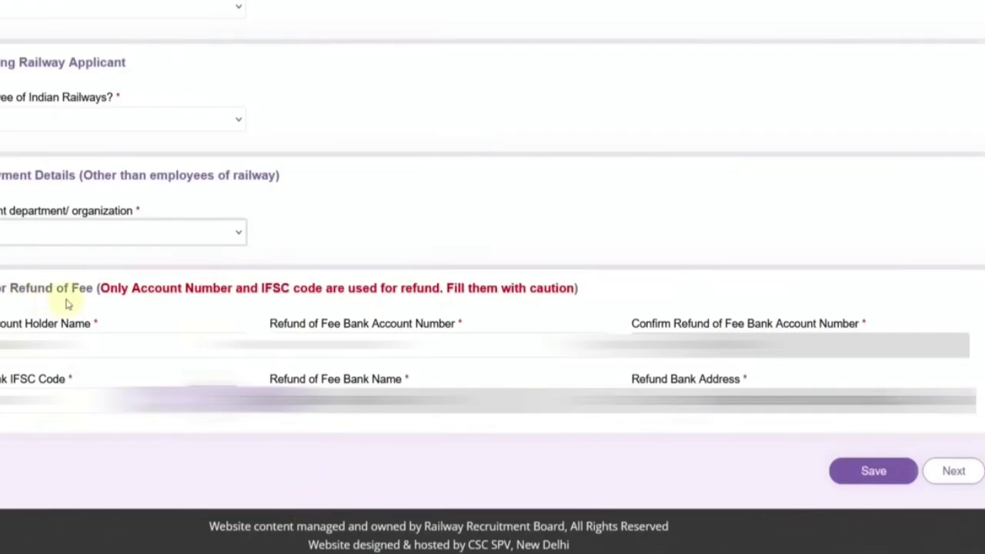
pyautogui.click(46, 344)
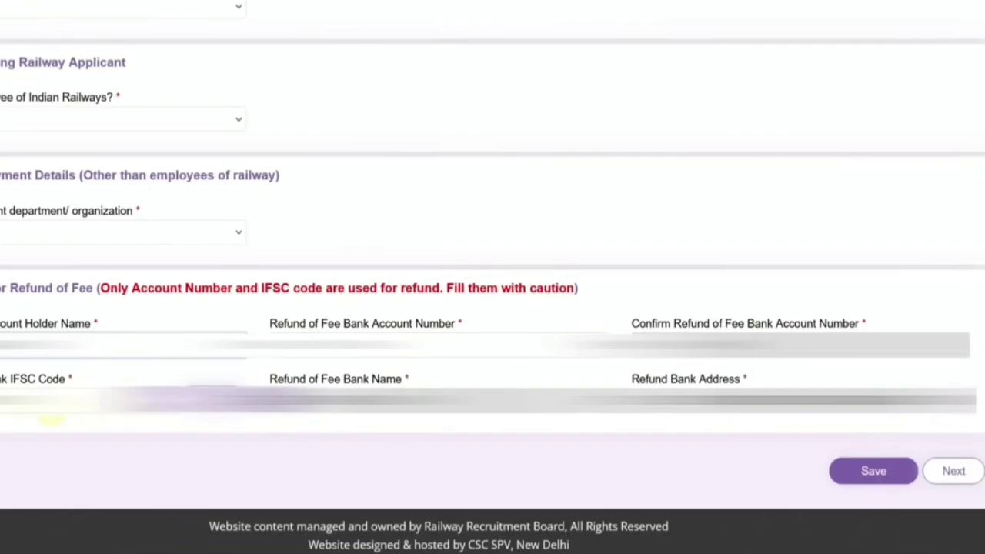
pyautogui.click(882, 480)
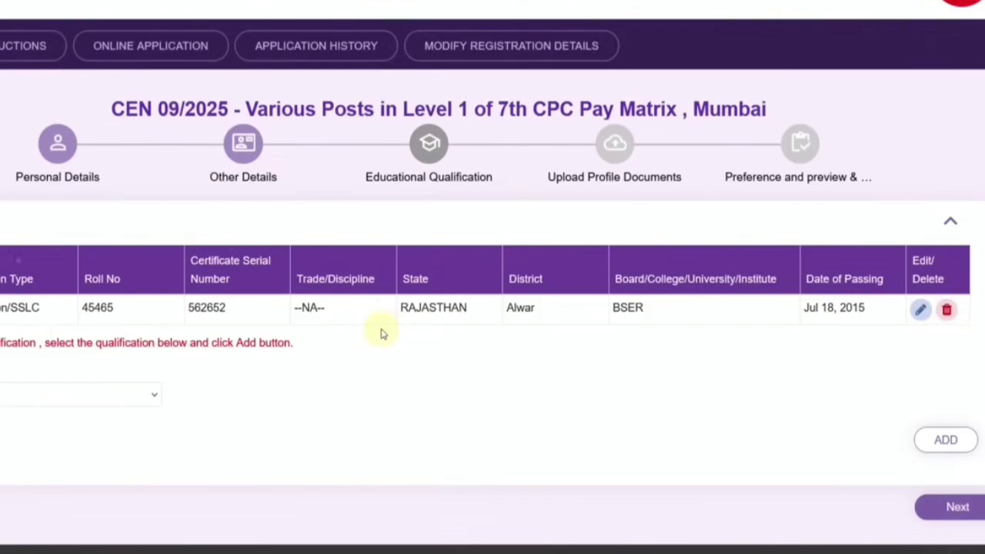
# Step: Pick the 10th-class qualification from the add-qualification list
pyautogui.click(146, 401)
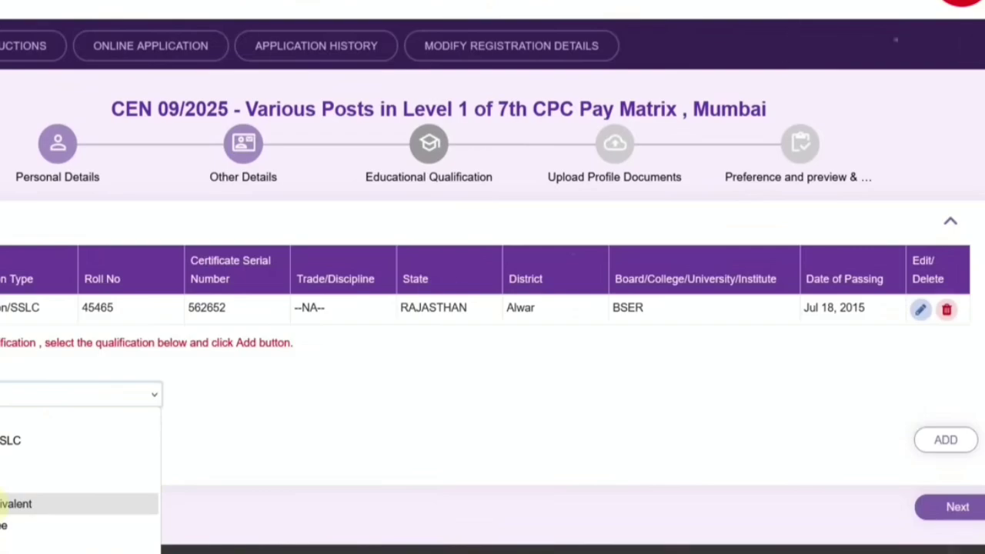
pyautogui.click(2, 526)
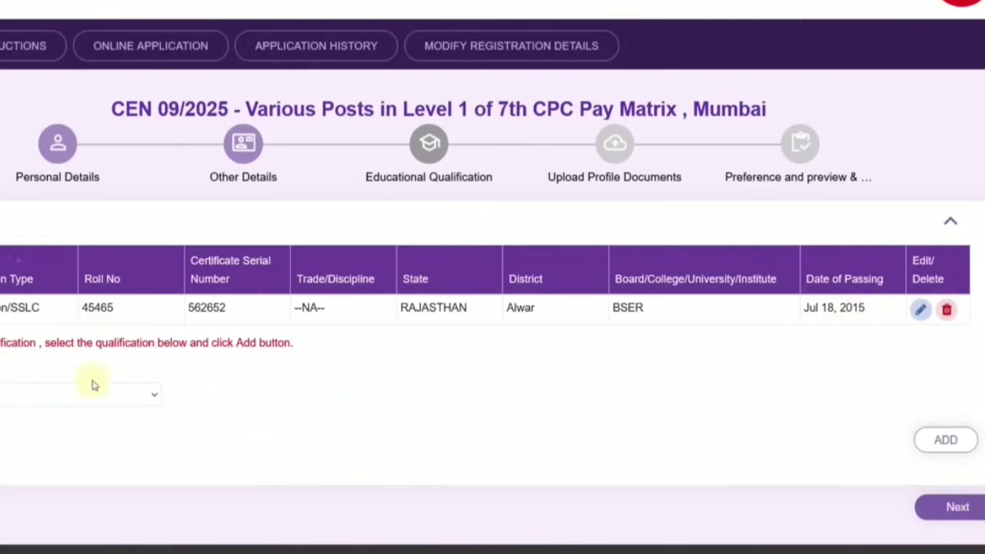
pyautogui.click(39, 400)
pyautogui.click(9, 441)
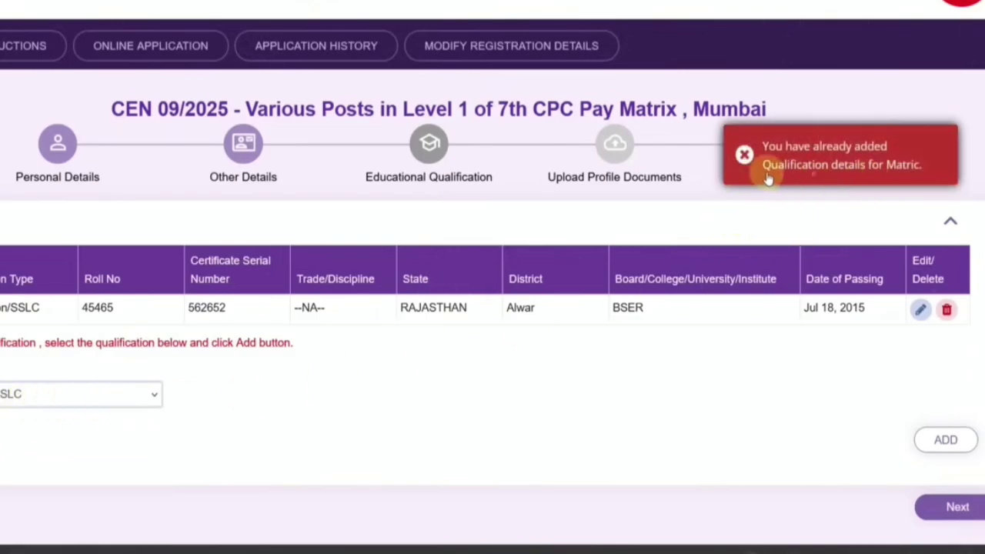
pyautogui.click(920, 312)
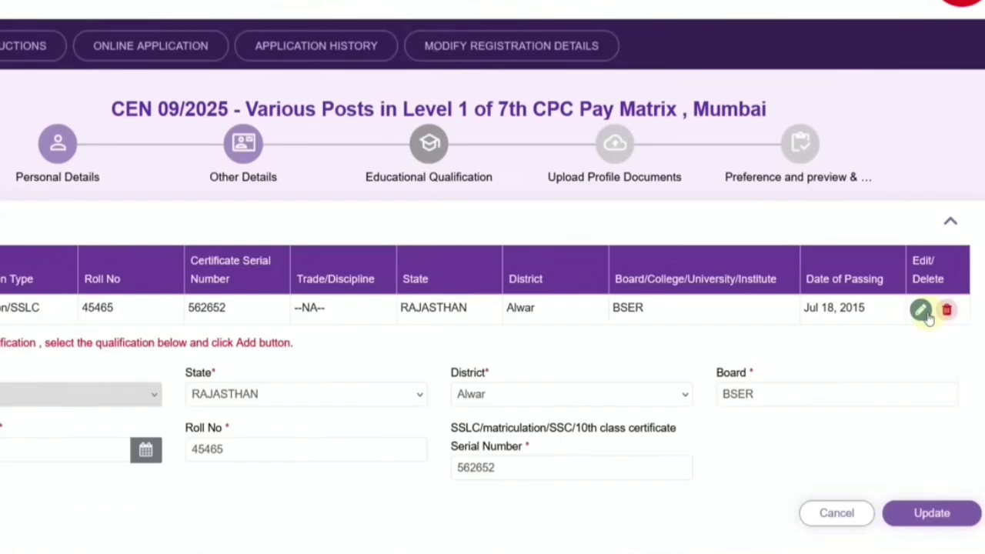
pyautogui.scroll(-1, 207, 354)
pyautogui.click(240, 312)
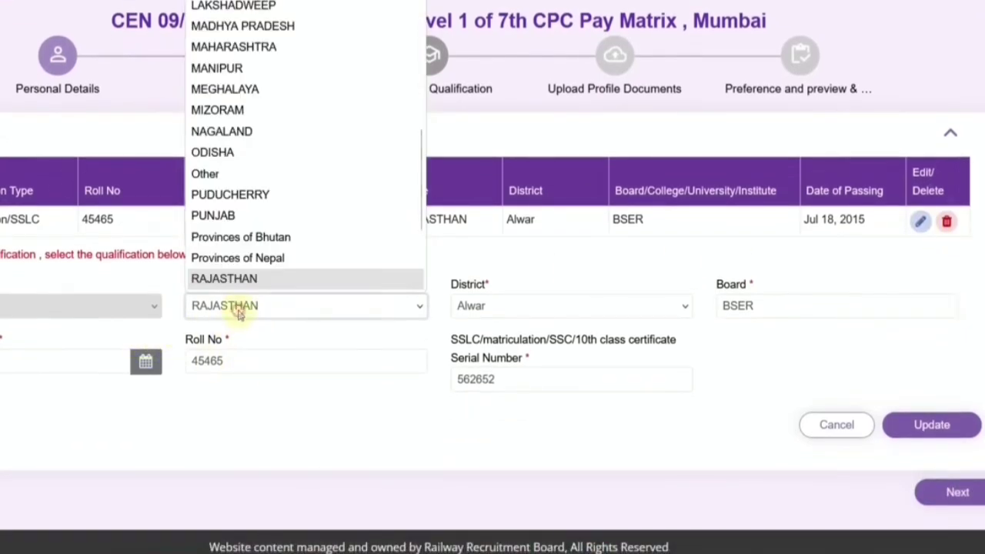
pyautogui.click(523, 312)
pyautogui.click(746, 312)
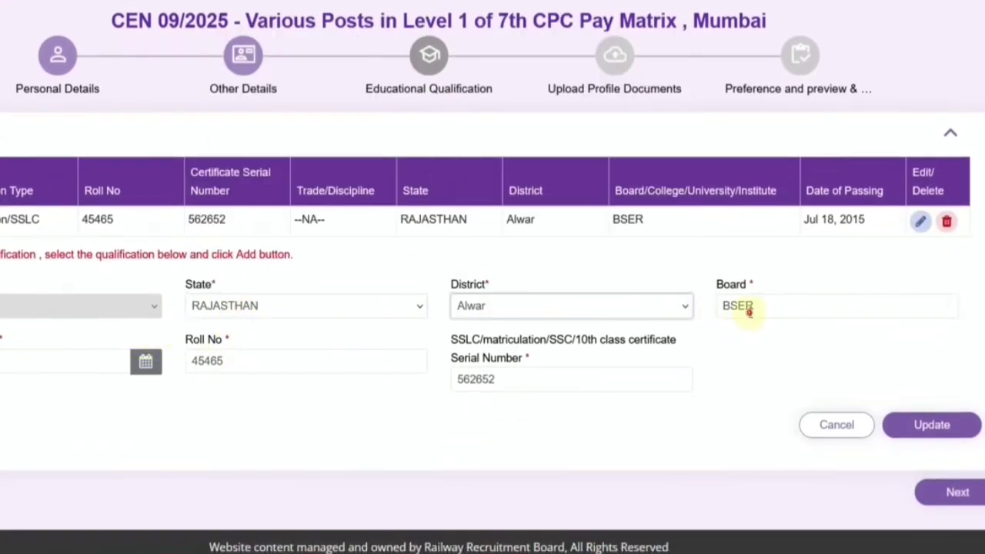
pyautogui.click(71, 359)
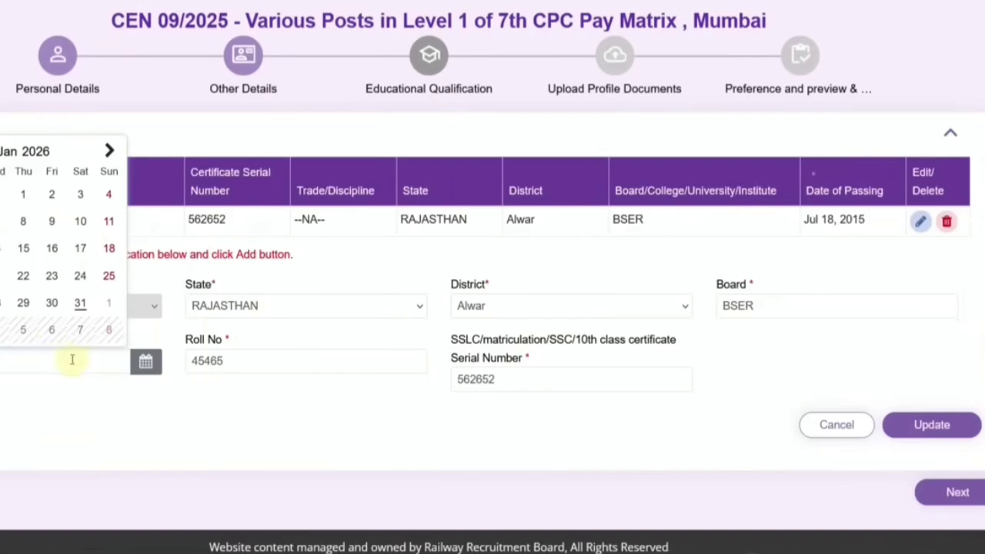
pyautogui.click(241, 362)
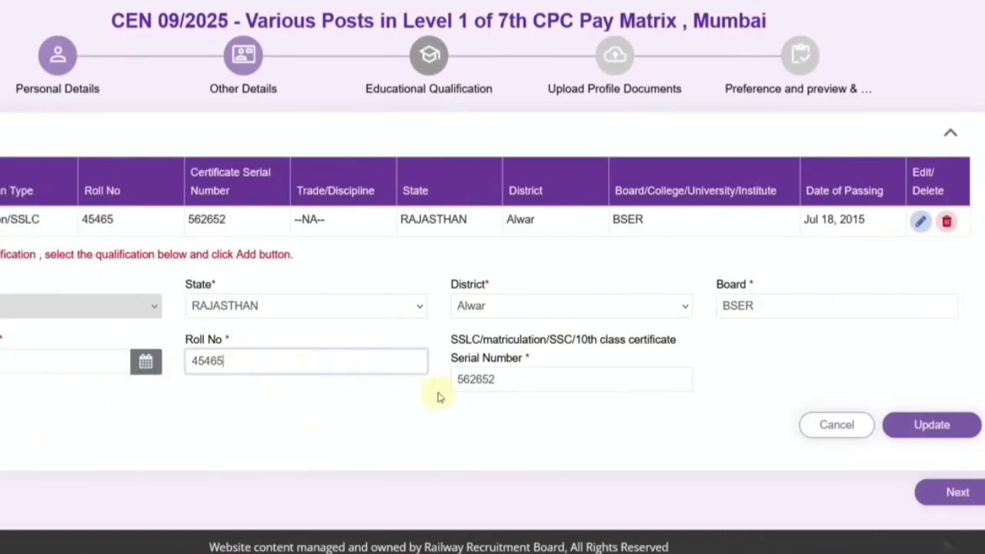
pyautogui.click(518, 383)
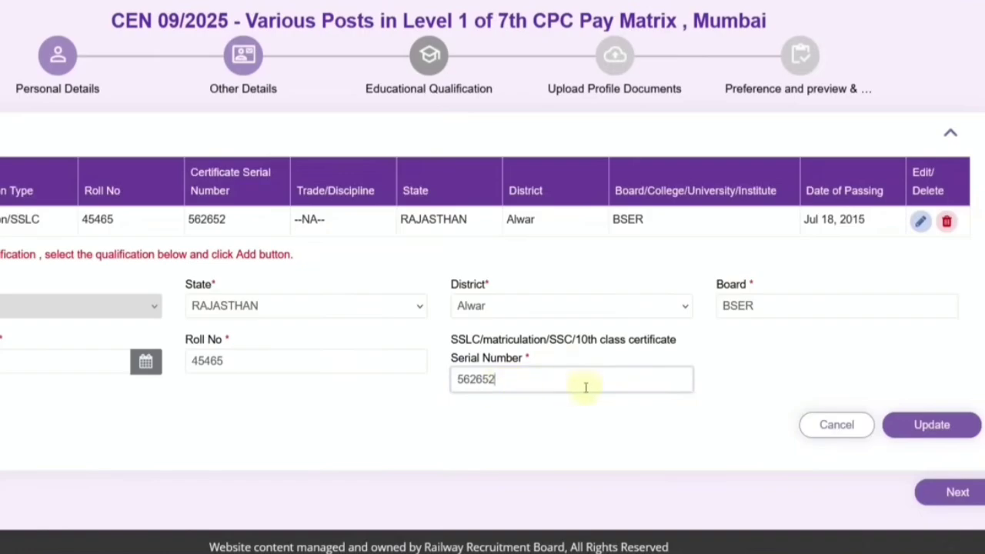
pyautogui.click(916, 430)
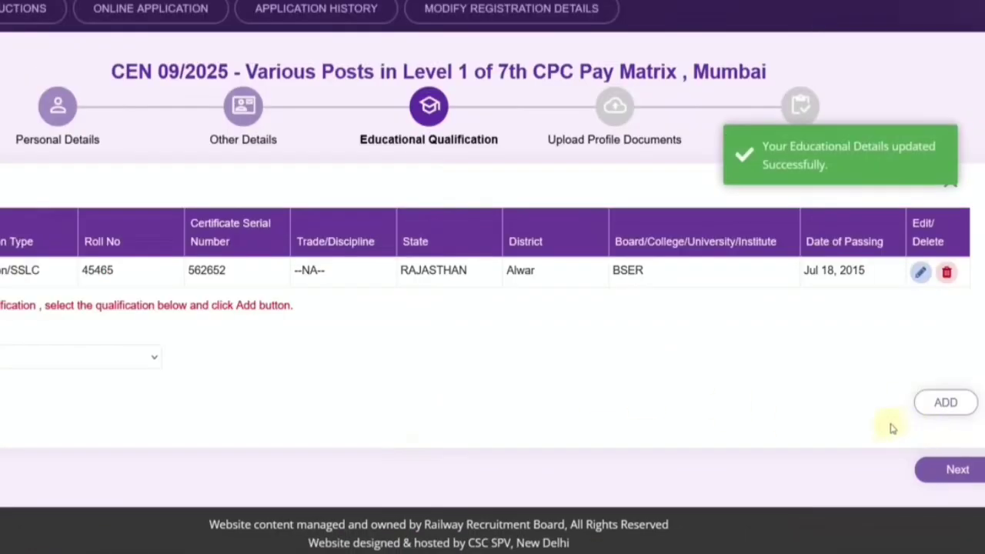
# Step: Fill a qualification with trade Any Discipline, issuer NCVT and certificate type National Trade certificate(NTC)
pyautogui.click(55, 355)
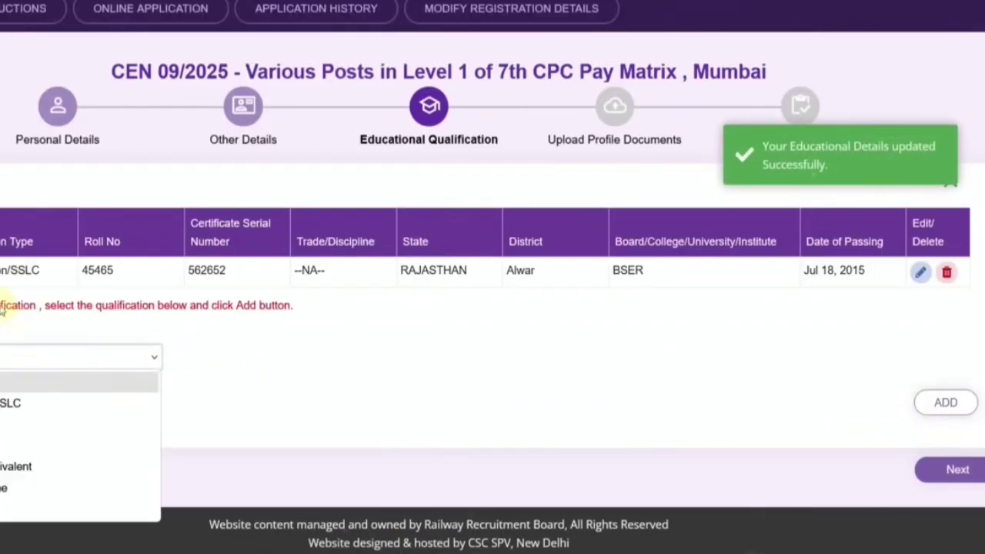
pyautogui.click(395, 352)
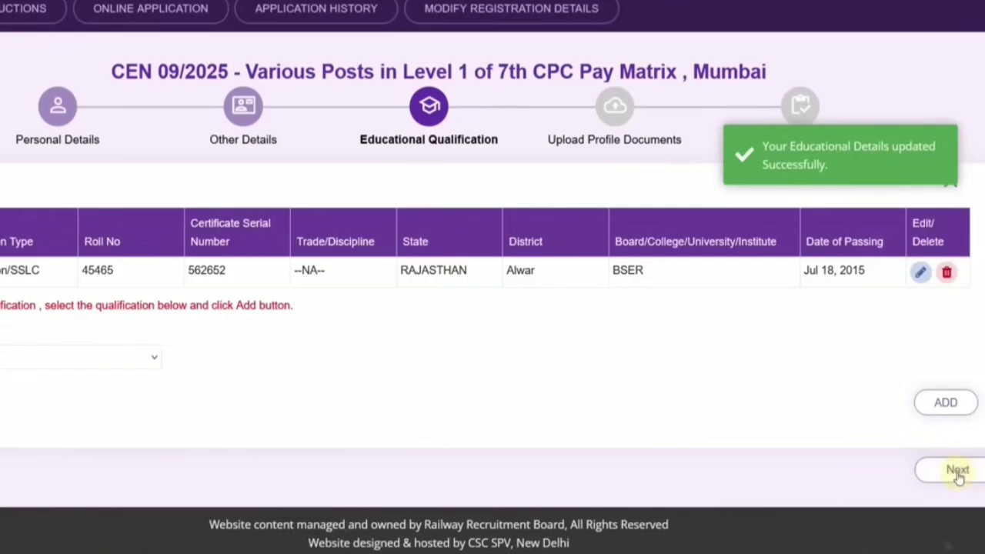
pyautogui.click(98, 364)
pyautogui.click(4, 445)
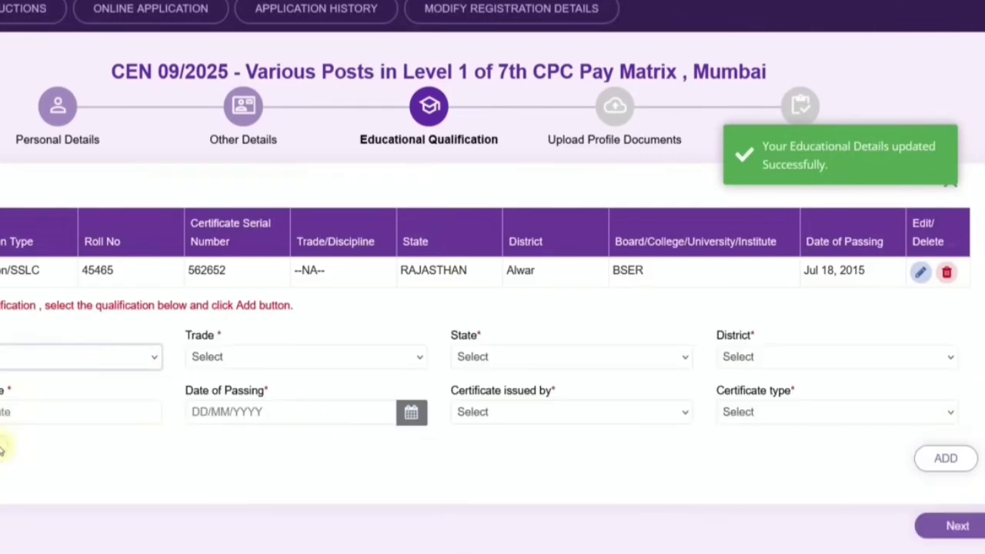
pyautogui.click(241, 364)
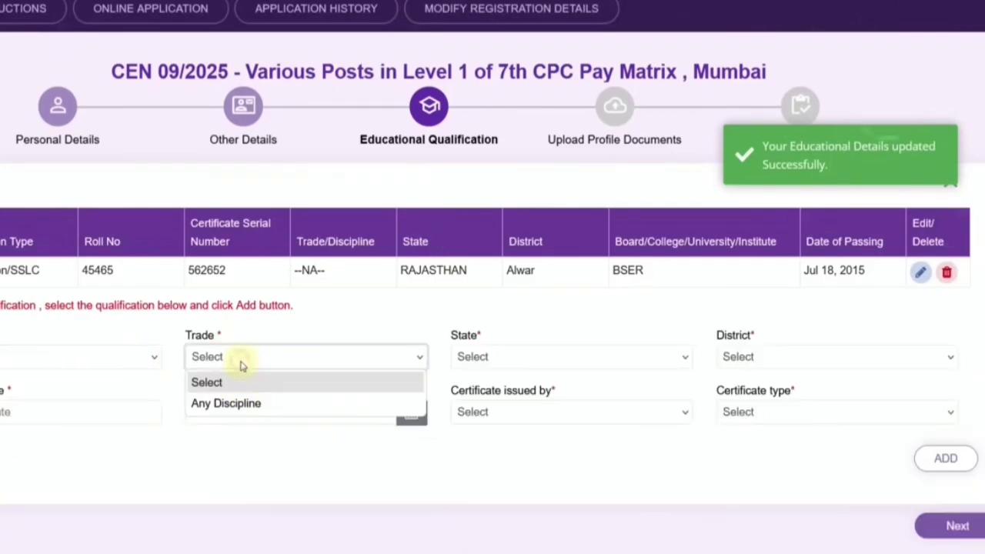
pyautogui.click(237, 406)
pyautogui.click(523, 362)
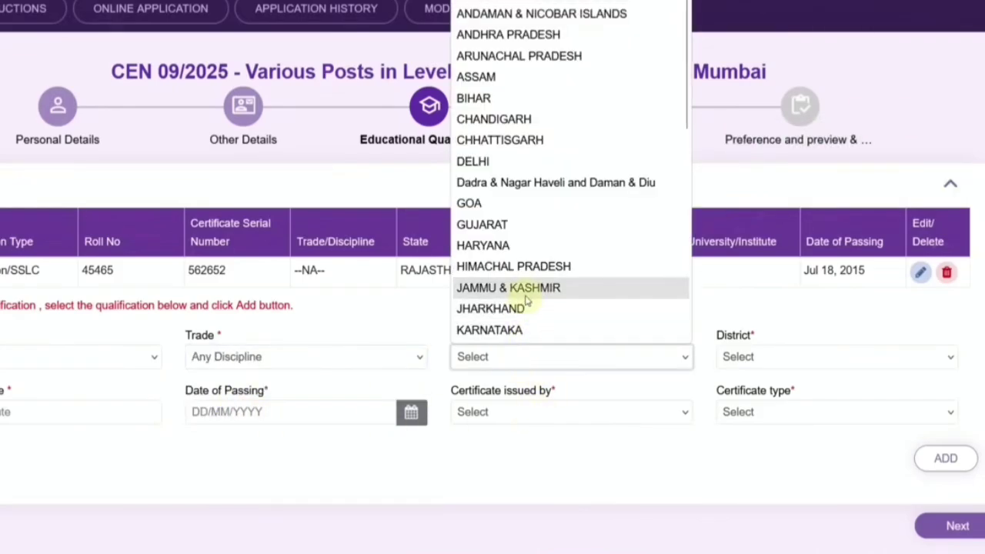
pyautogui.scroll(-5, 525, 295)
pyautogui.click(763, 359)
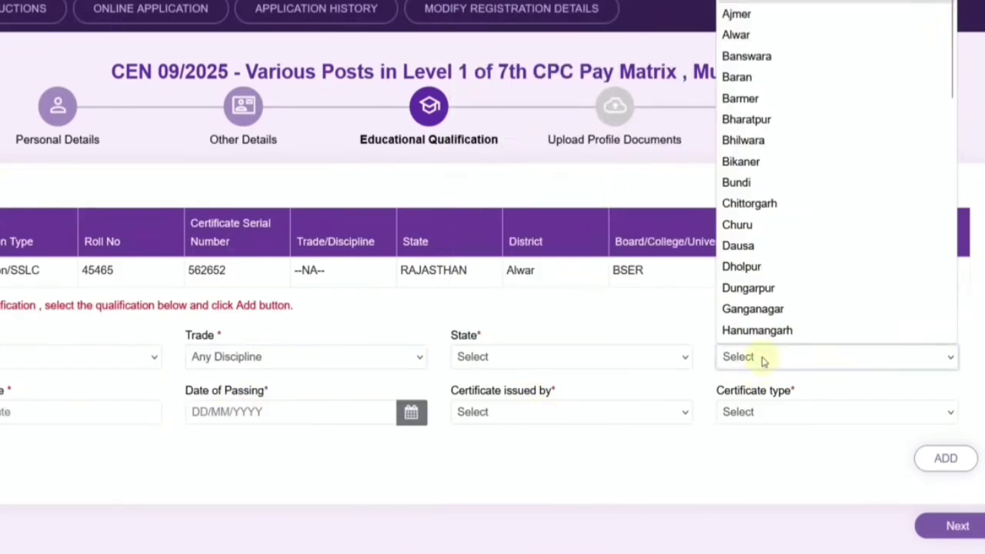
pyautogui.click(48, 407)
pyautogui.click(237, 408)
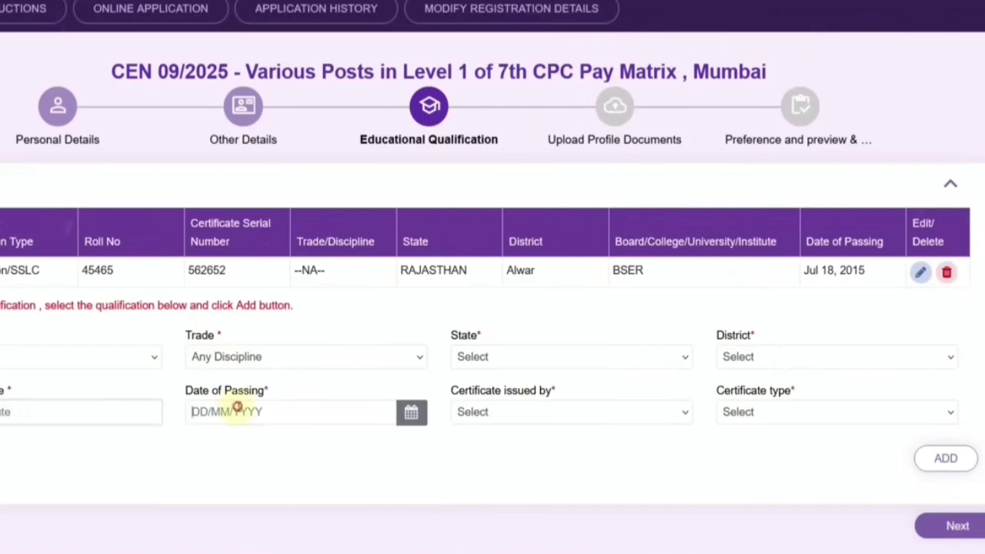
pyautogui.click(481, 413)
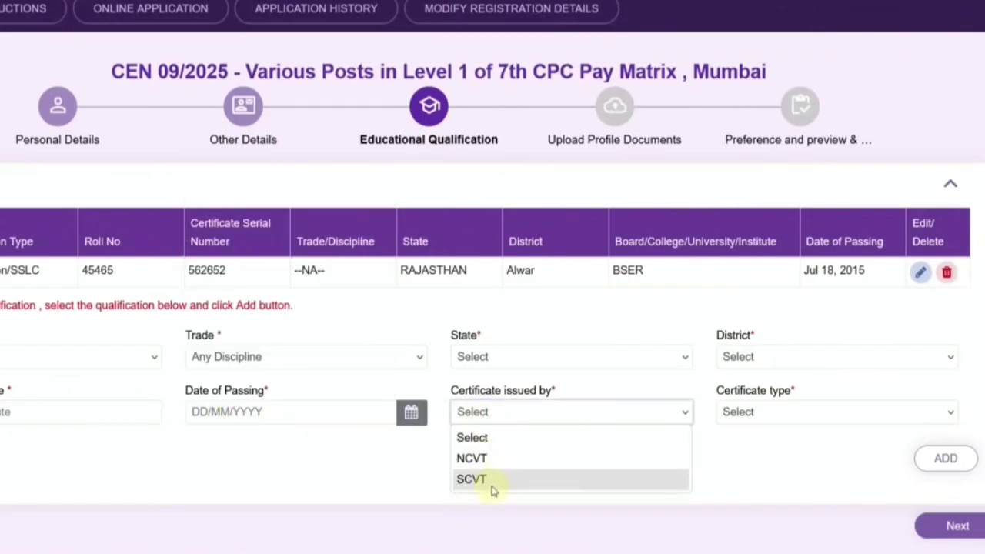
pyautogui.click(481, 459)
pyautogui.click(779, 413)
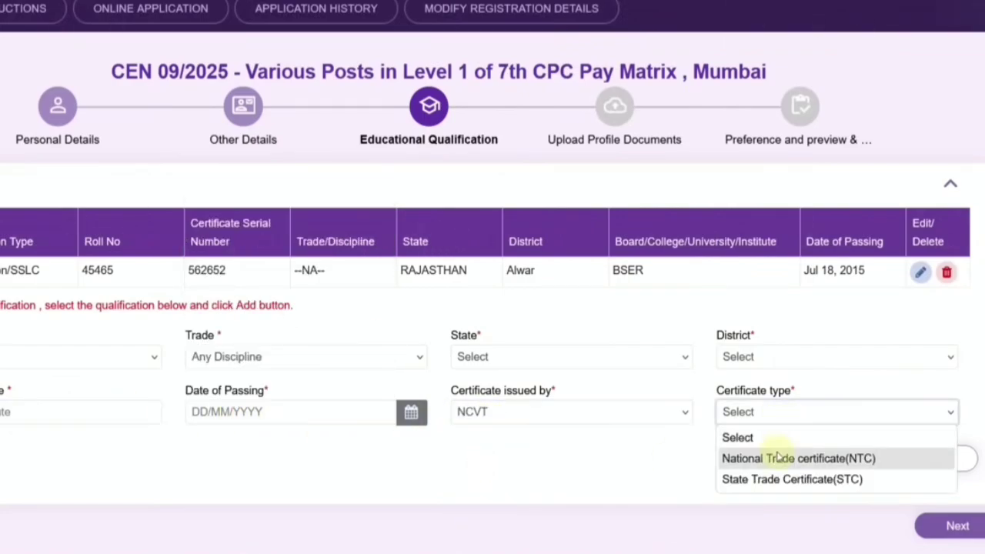
pyautogui.click(779, 459)
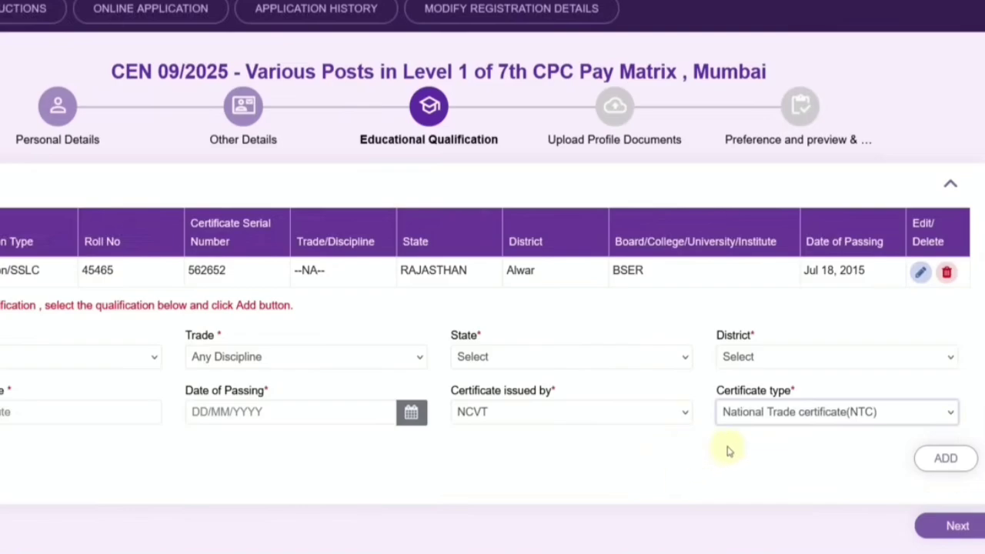
# Step: Switch qualification type and refill trade Any Discipline, issuer NCVT and the apprentice certificate (NAC) type
pyautogui.click(21, 363)
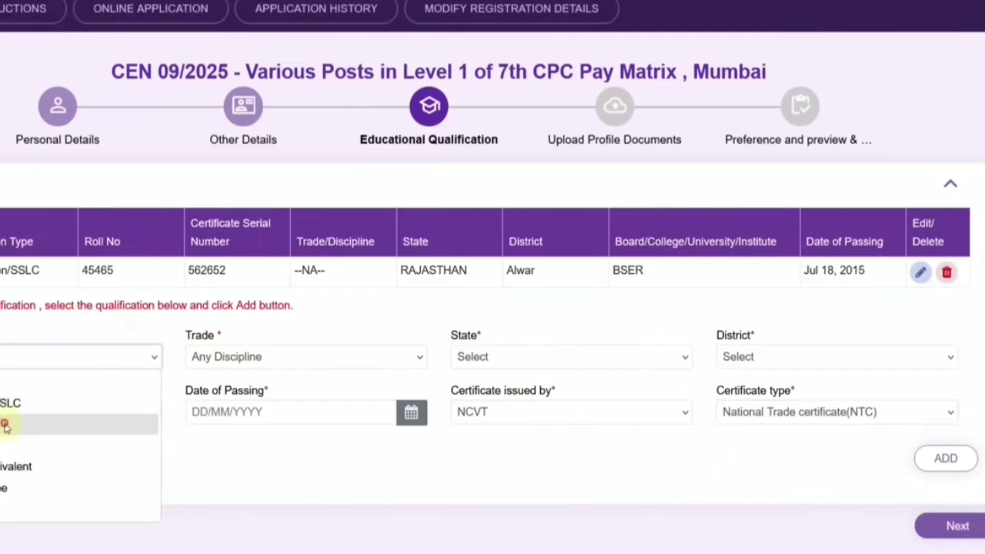
pyautogui.click(22, 424)
pyautogui.click(219, 361)
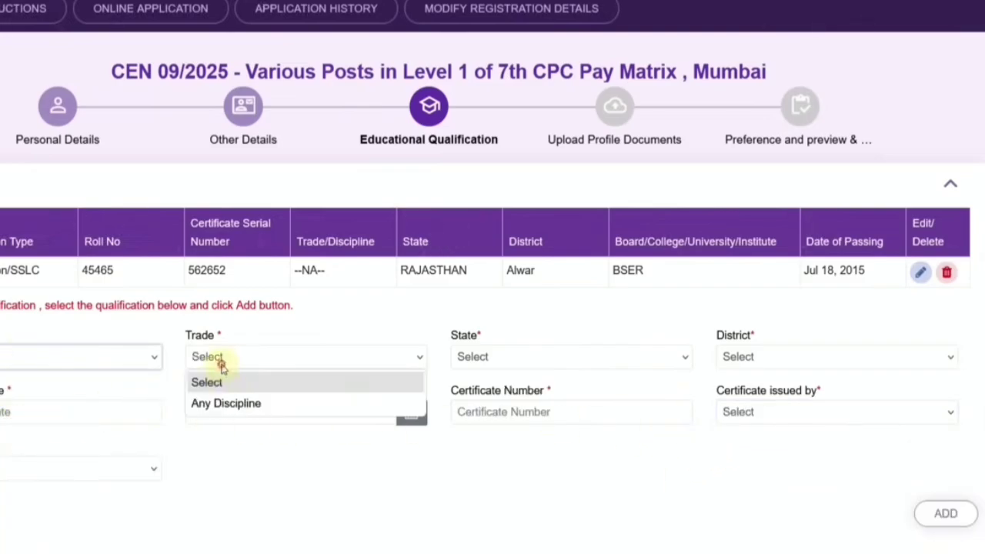
pyautogui.click(228, 404)
pyautogui.click(466, 356)
pyautogui.scroll(-5, 515, 294)
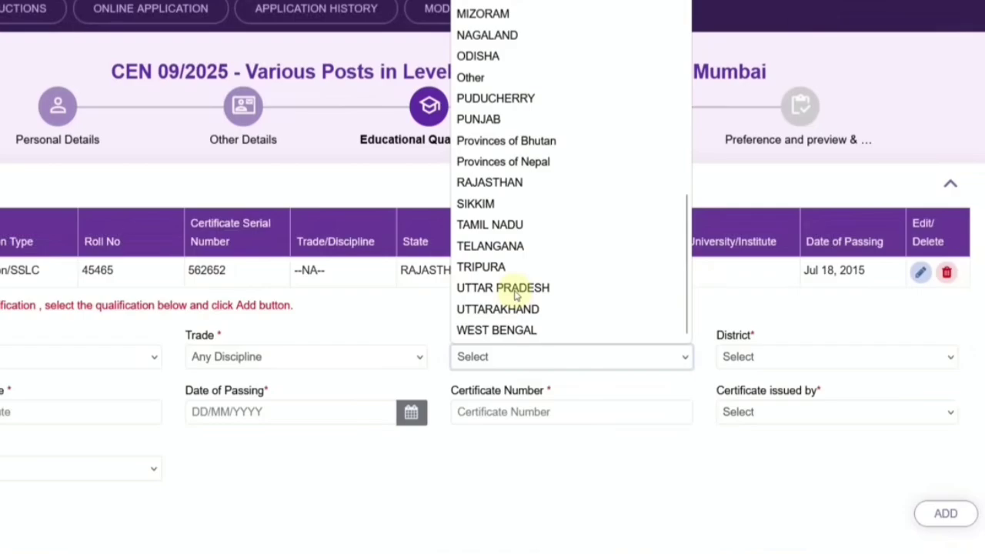
pyautogui.click(258, 462)
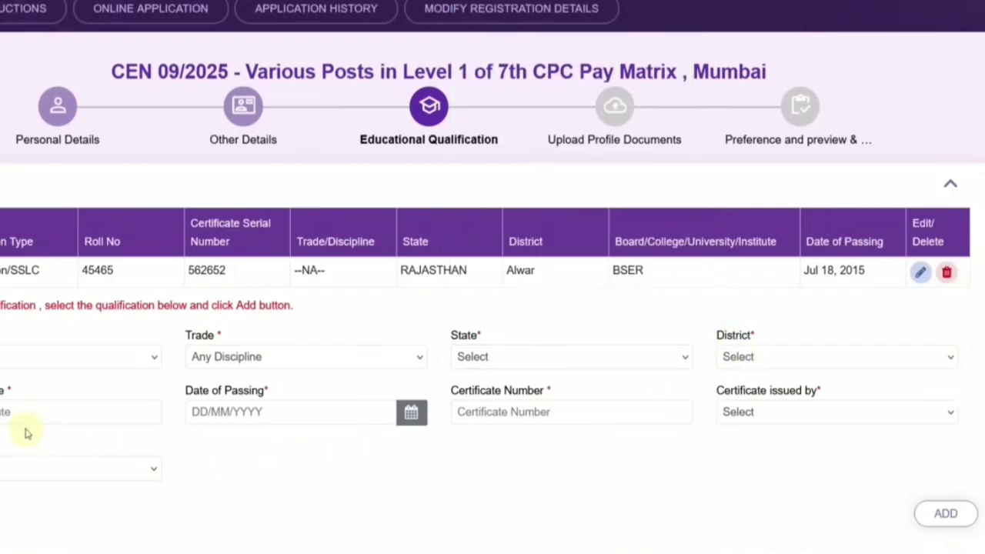
pyautogui.click(764, 419)
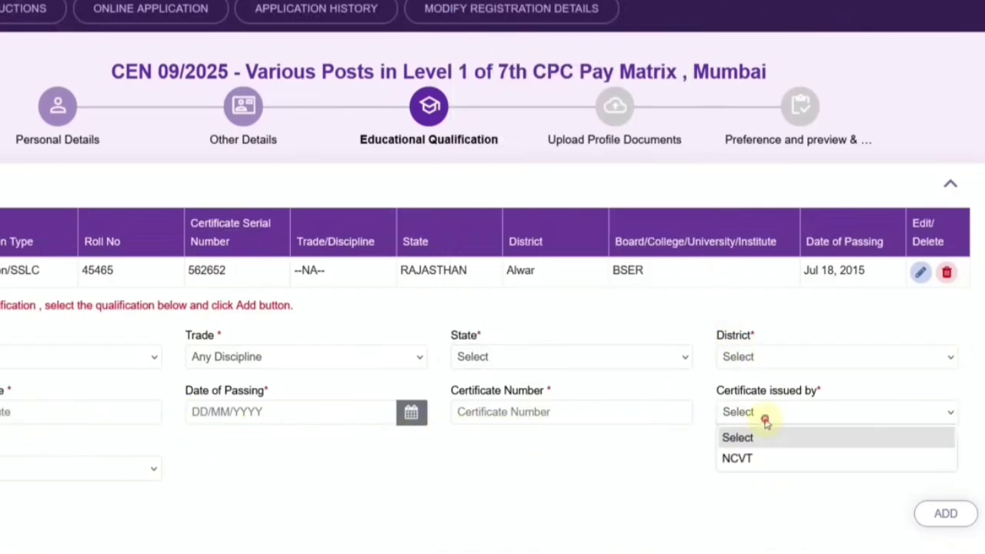
pyautogui.click(754, 458)
pyautogui.click(109, 472)
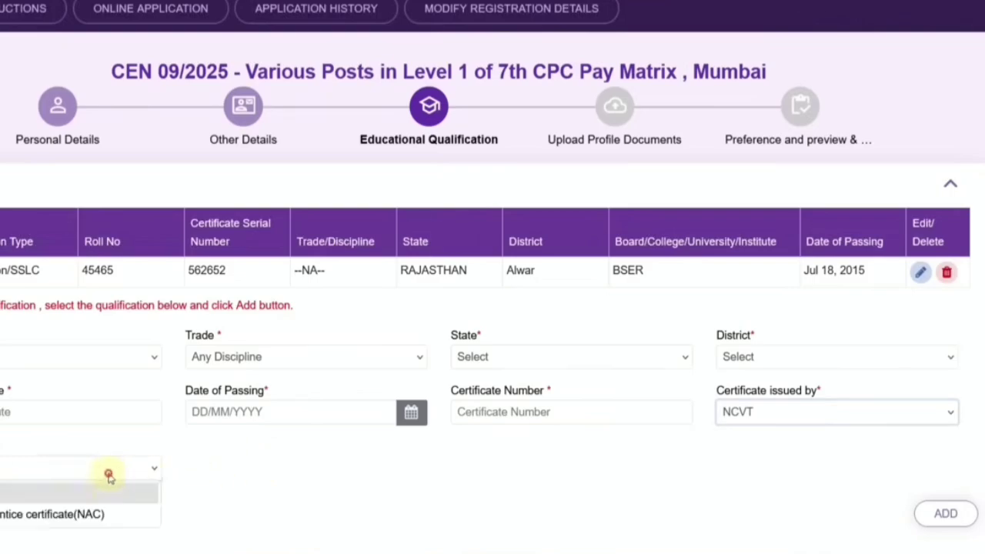
pyautogui.click(79, 514)
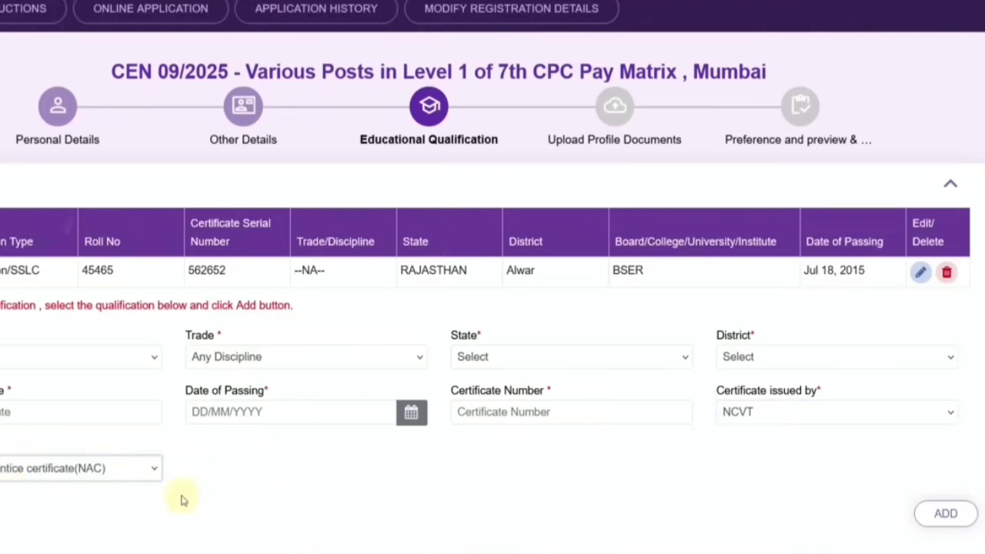
# Step: Change the qualification type again so the filled fields clear, leaving the form blank
pyautogui.click(80, 356)
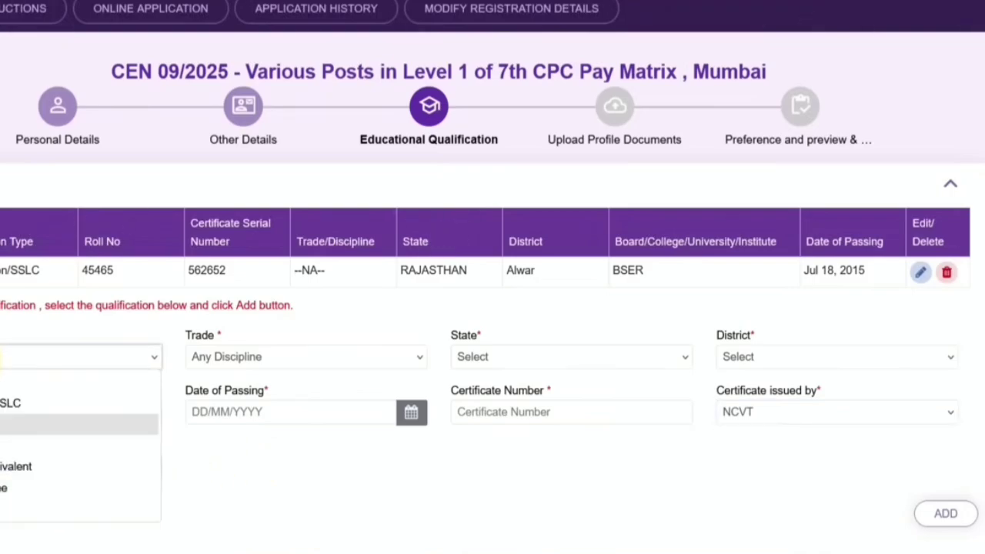
pyautogui.click(77, 446)
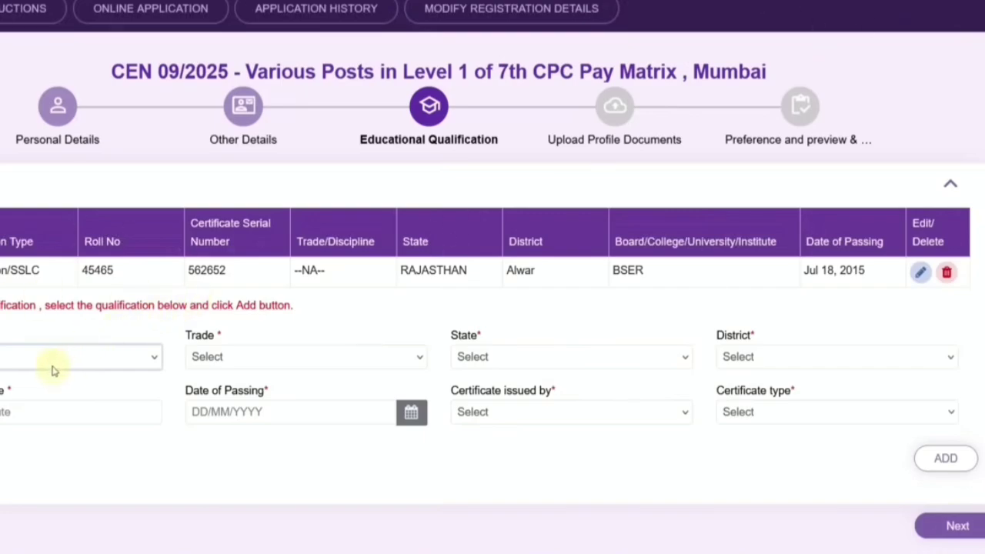
pyautogui.click(52, 370)
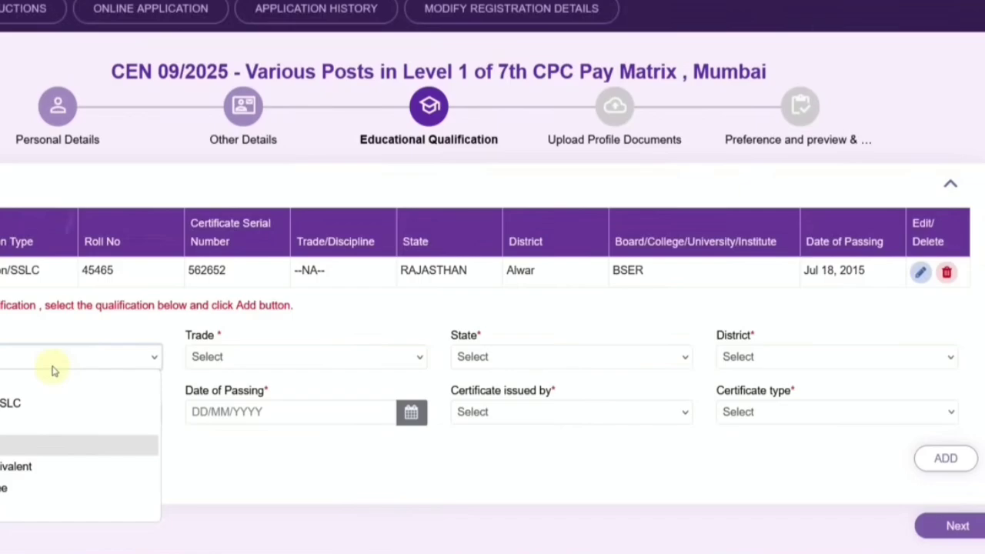
pyautogui.click(288, 465)
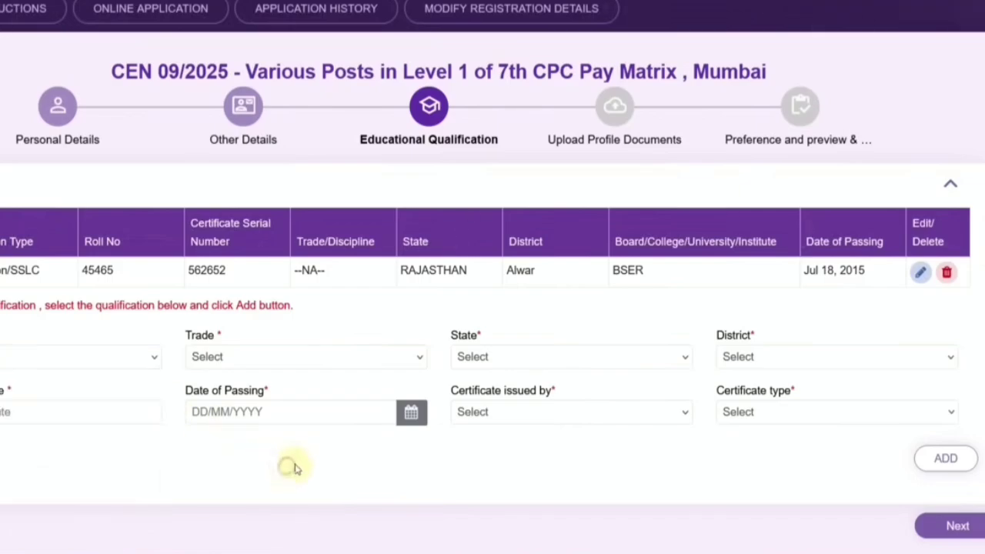
# Step: Save the educational details and scroll to the passport photograph and signature upload sections
pyautogui.click(938, 528)
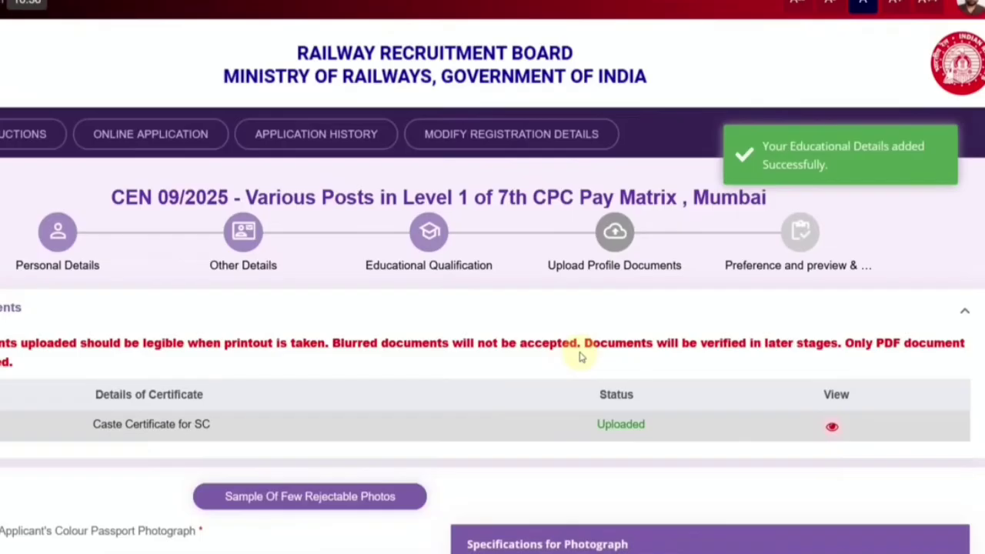
pyautogui.scroll(-3, 316, 310)
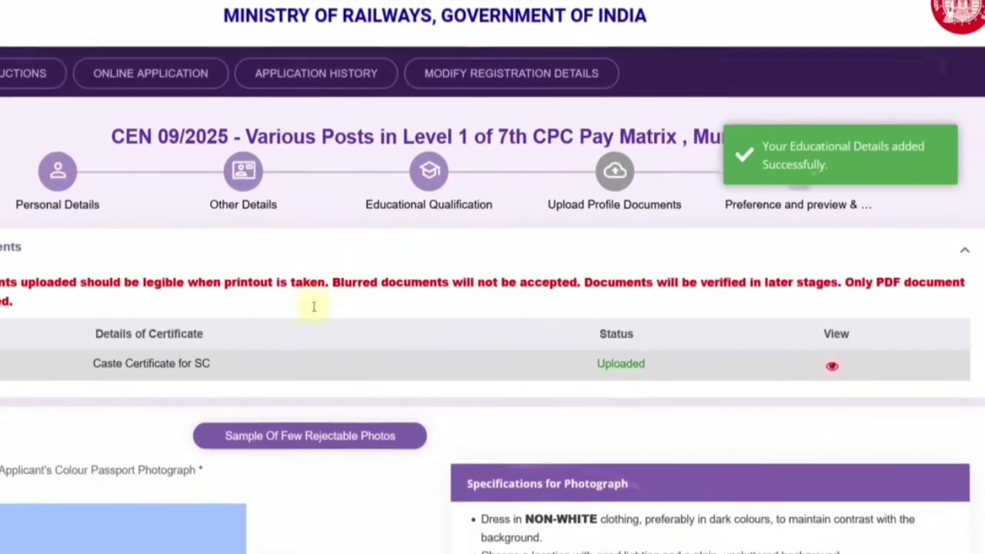
pyautogui.scroll(-5, 328, 311)
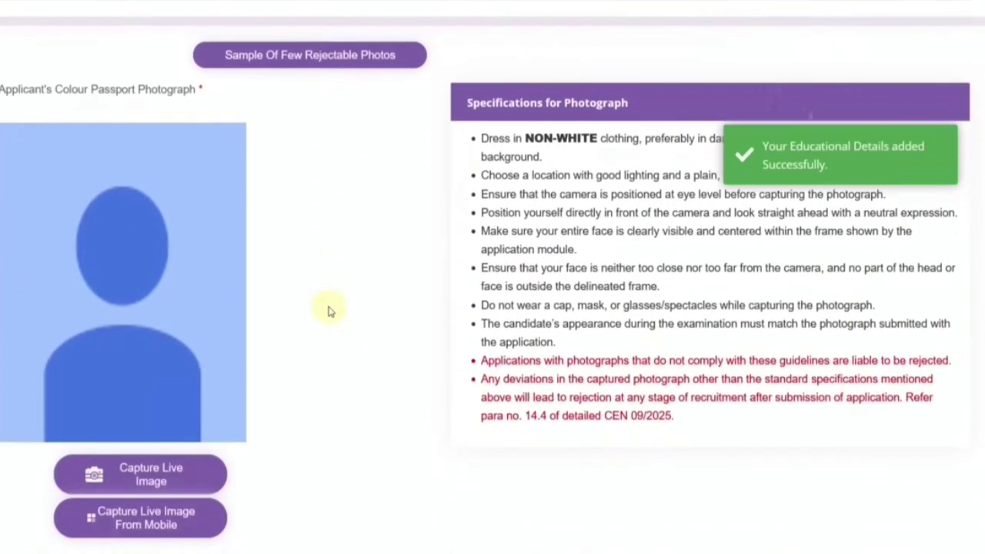
pyautogui.scroll(-1, 326, 310)
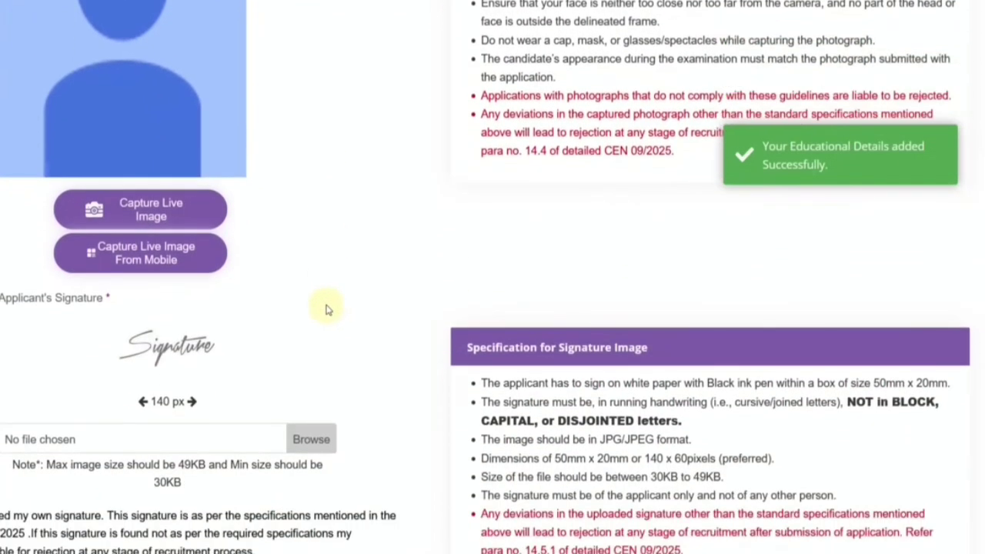
pyautogui.scroll(2, 326, 309)
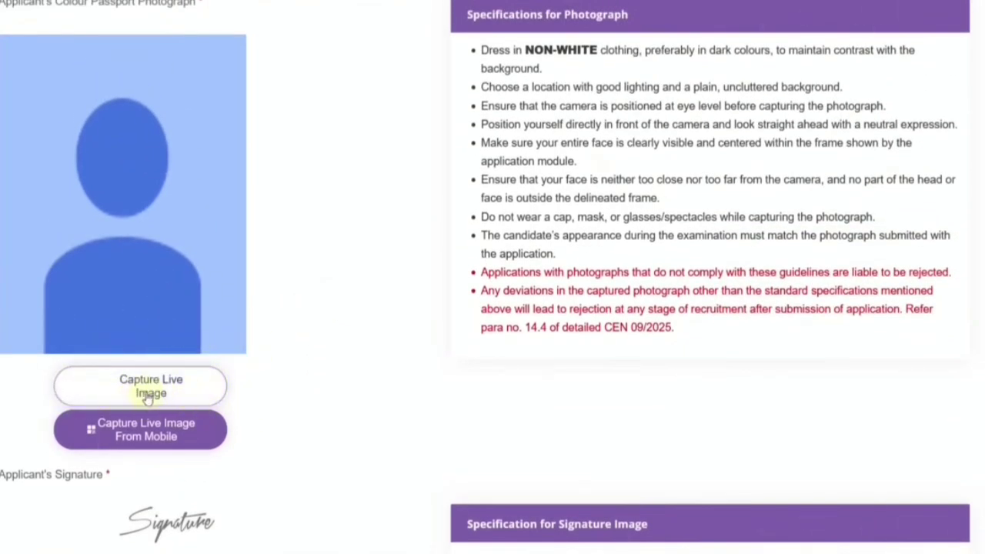
# Step: Answer No to 'Are you a twin?' and attempt live capture, then close it after the no-camera error
pyautogui.click(161, 393)
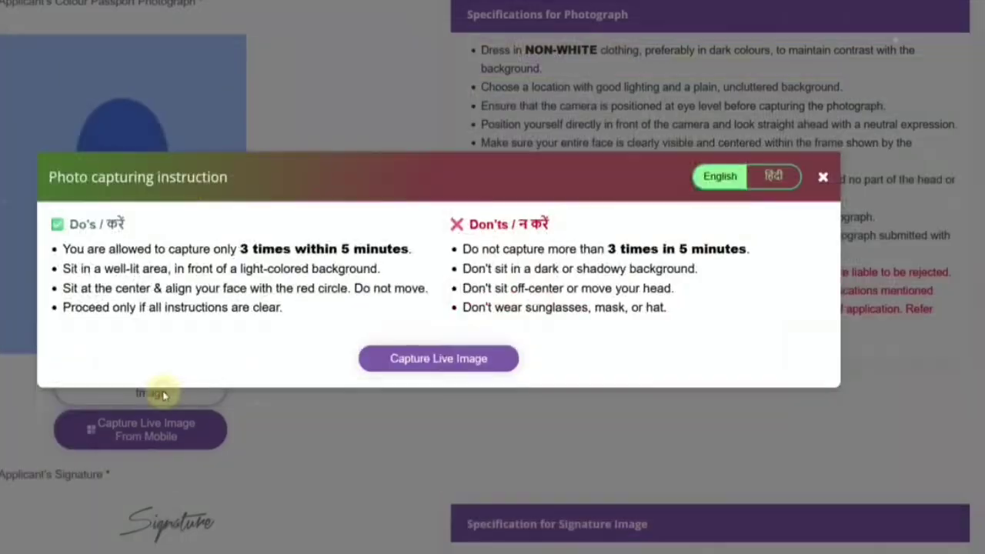
pyautogui.click(436, 361)
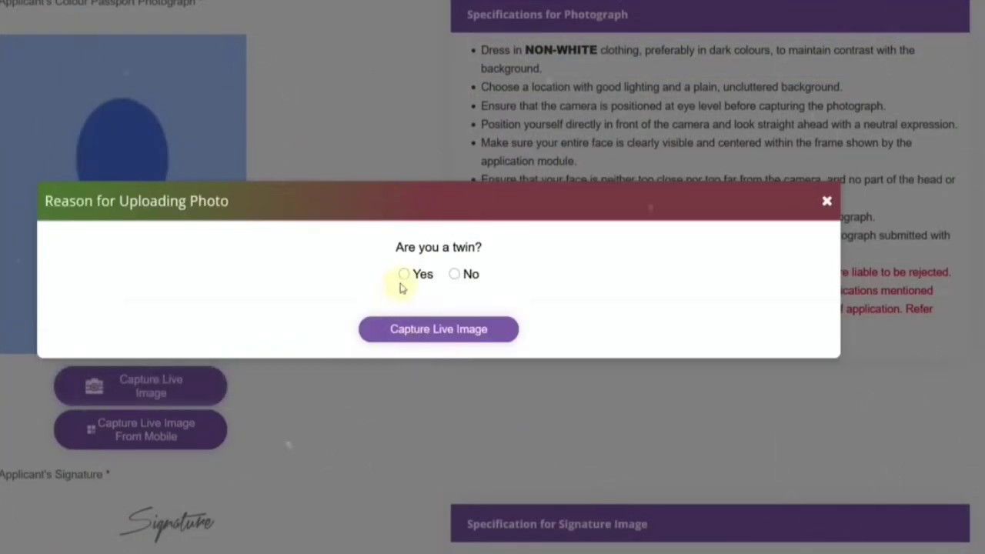
pyautogui.click(455, 275)
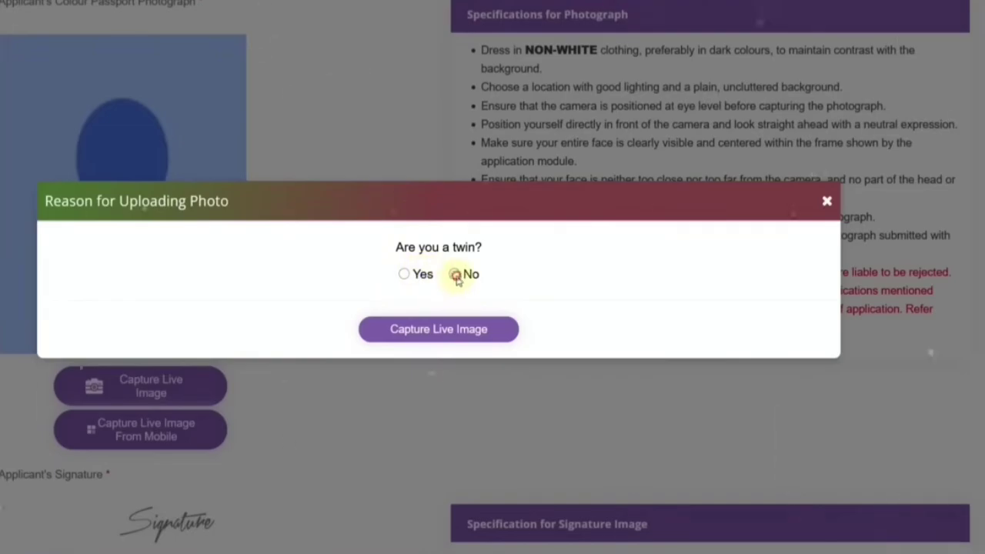
pyautogui.click(438, 337)
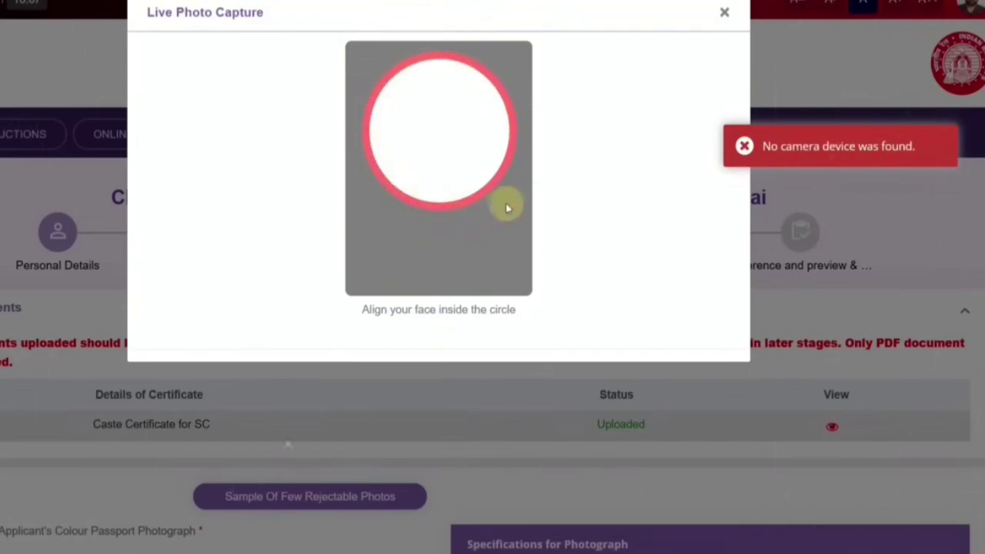
pyautogui.click(740, 148)
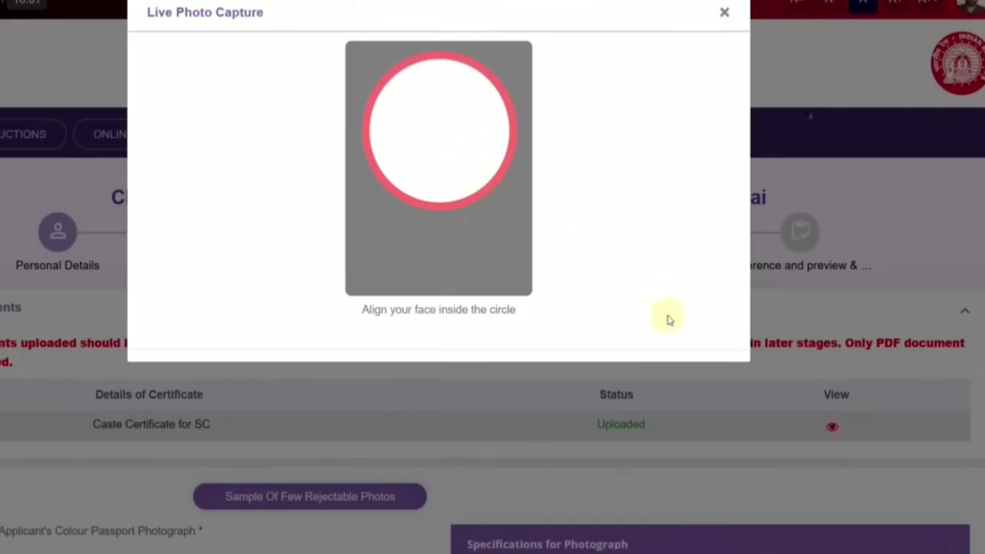
pyautogui.click(725, 11)
pyautogui.scroll(-8, 154, 390)
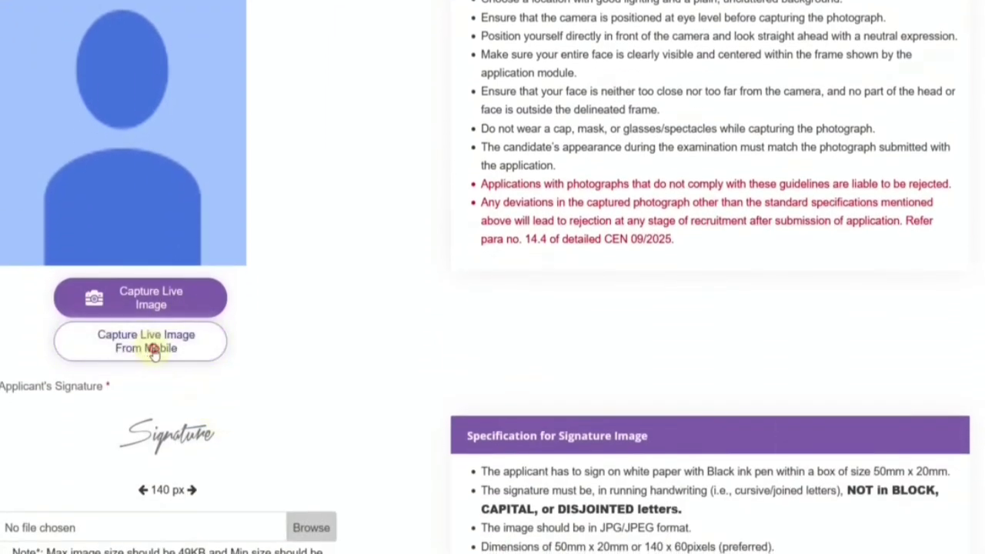
# Step: Review the mobile QR-code capture instructions, including the login-with-OTP note, then close them
pyautogui.click(154, 352)
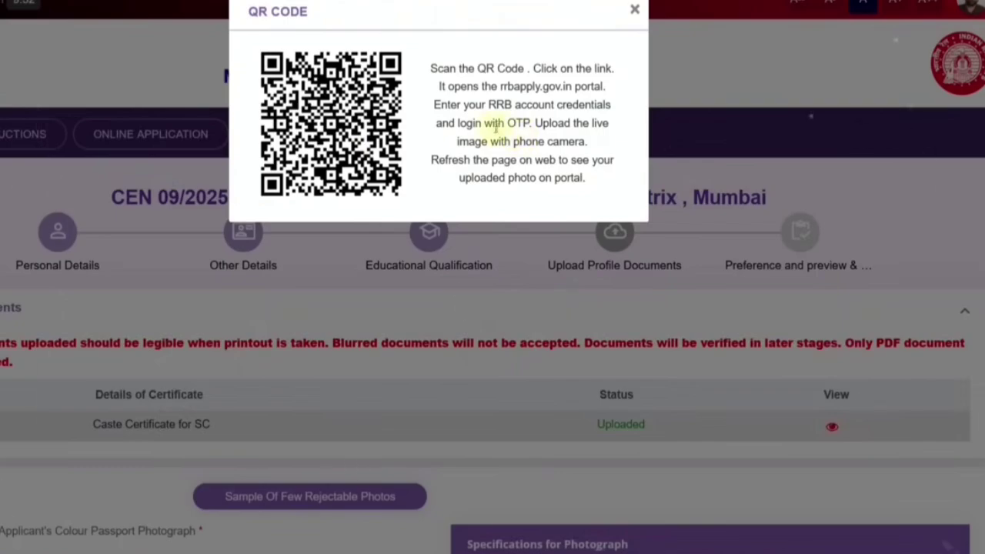
pyautogui.moveTo(483, 124); pyautogui.dragTo(526, 123)
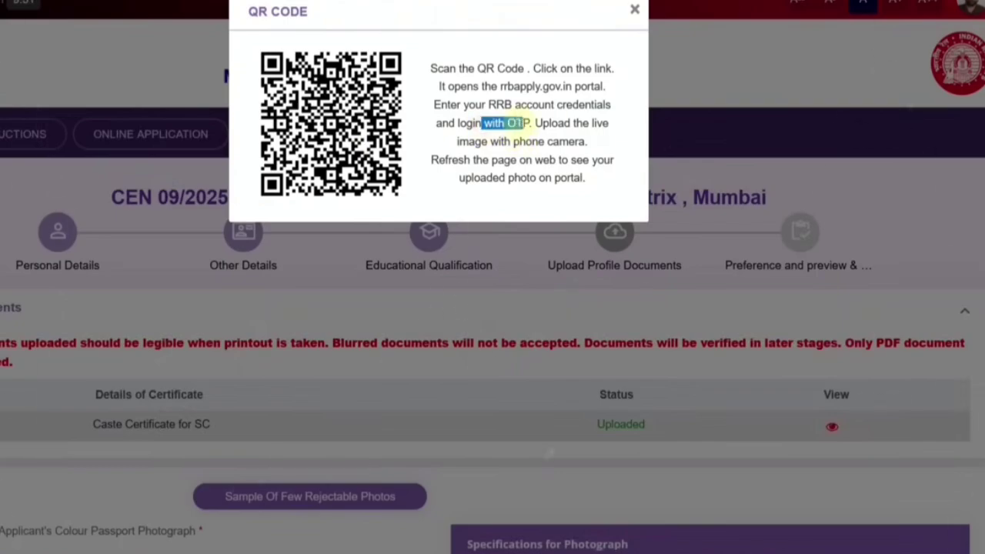
pyautogui.click(633, 11)
# Step: Scroll down to the signature specification and highlight its 140 x 60 pixel requirement
pyautogui.scroll(-7, 501, 167)
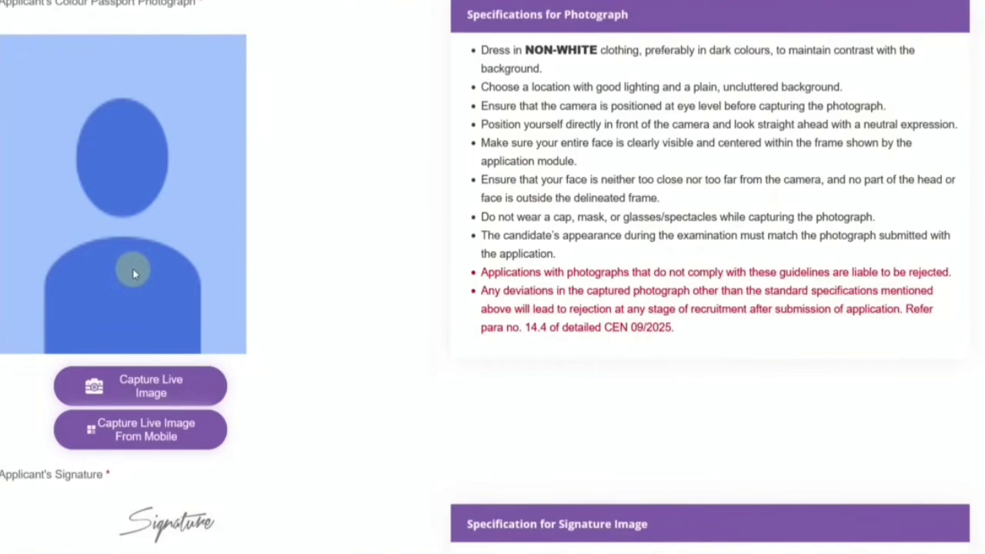
pyautogui.scroll(-3, 219, 312)
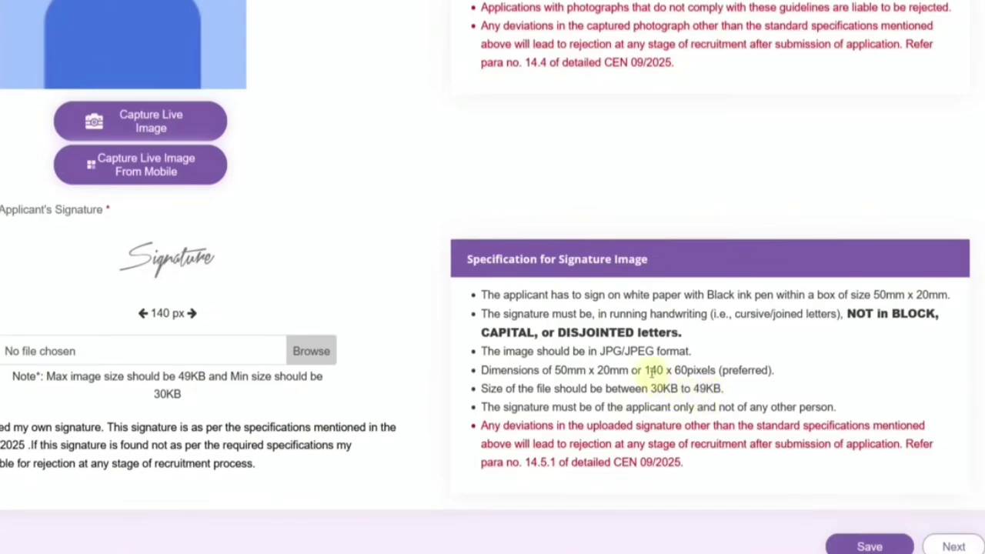
pyautogui.moveTo(651, 370); pyautogui.dragTo(695, 371)
# Step: Open the imResizer.com result from the 'imresizer' search
pyautogui.click(324, 299)
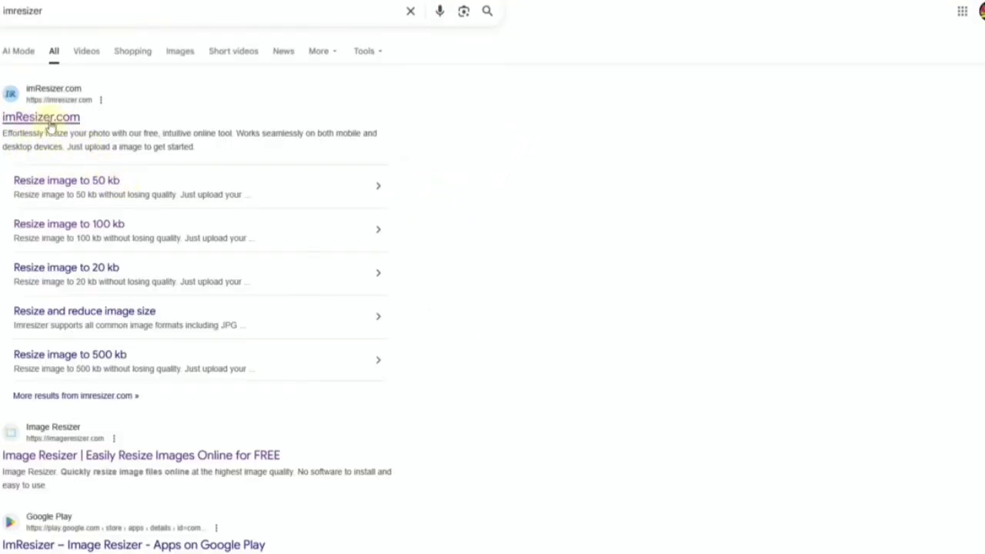
pyautogui.click(44, 121)
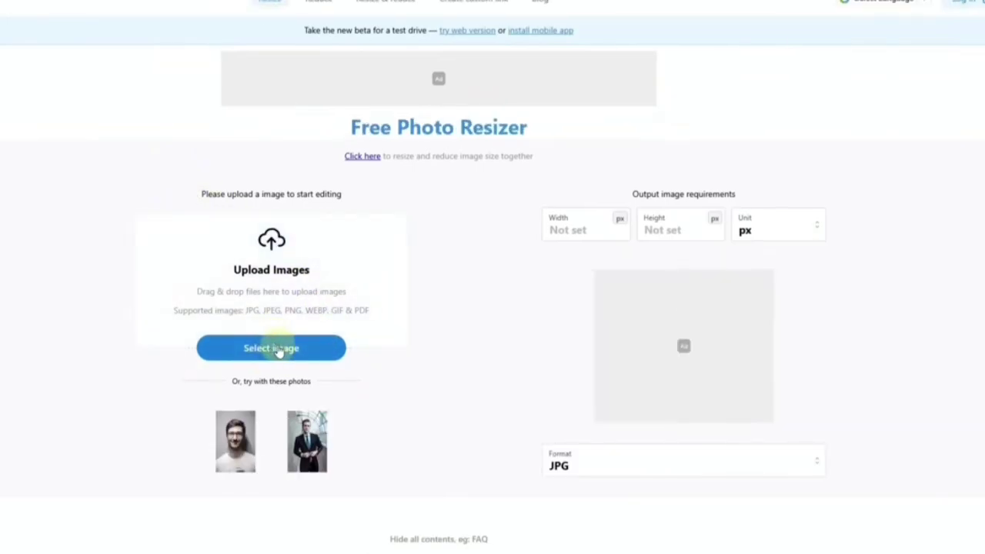
# Step: Load the signature into imResizer, resize it to 140 × 60 px as JPEG, and download it
pyautogui.click(277, 348)
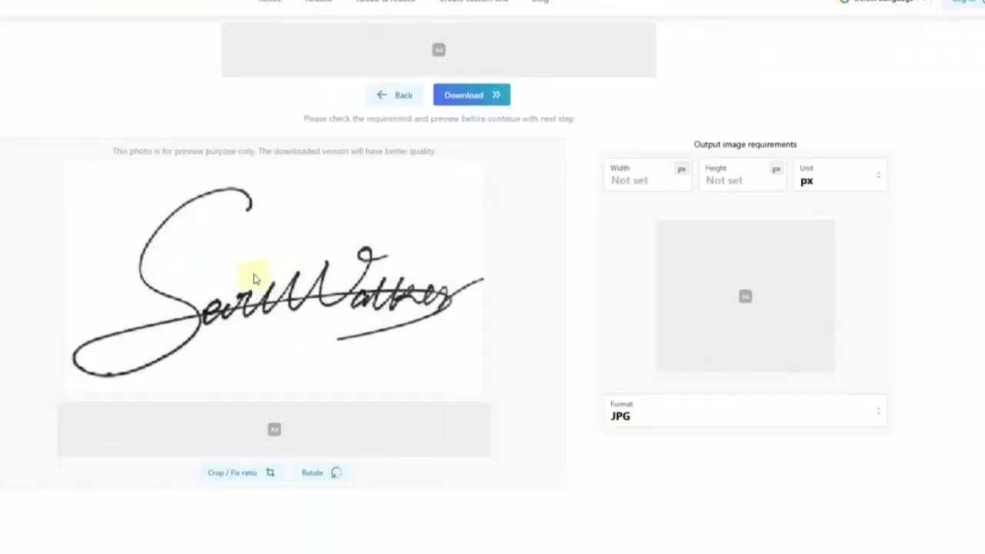
pyautogui.click(812, 185)
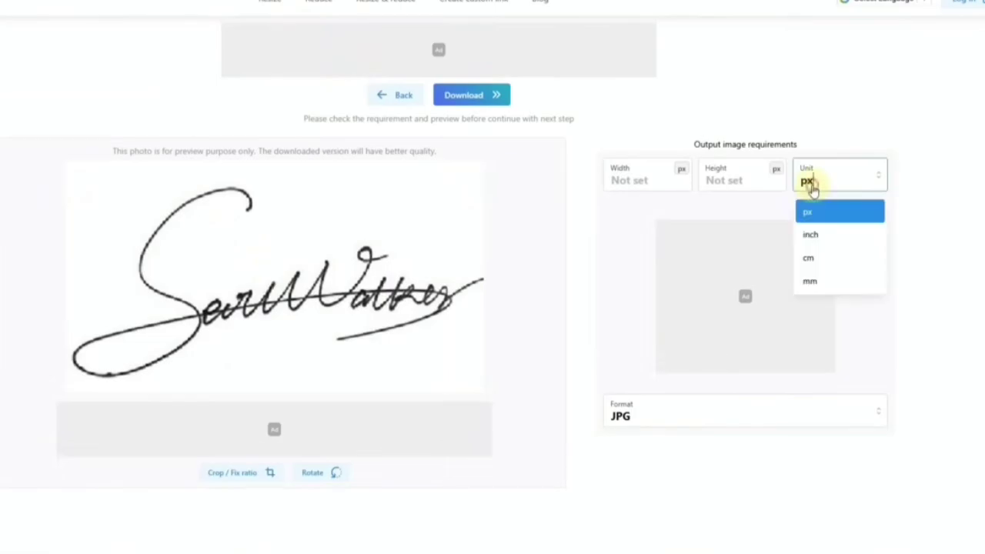
pyautogui.click(611, 190)
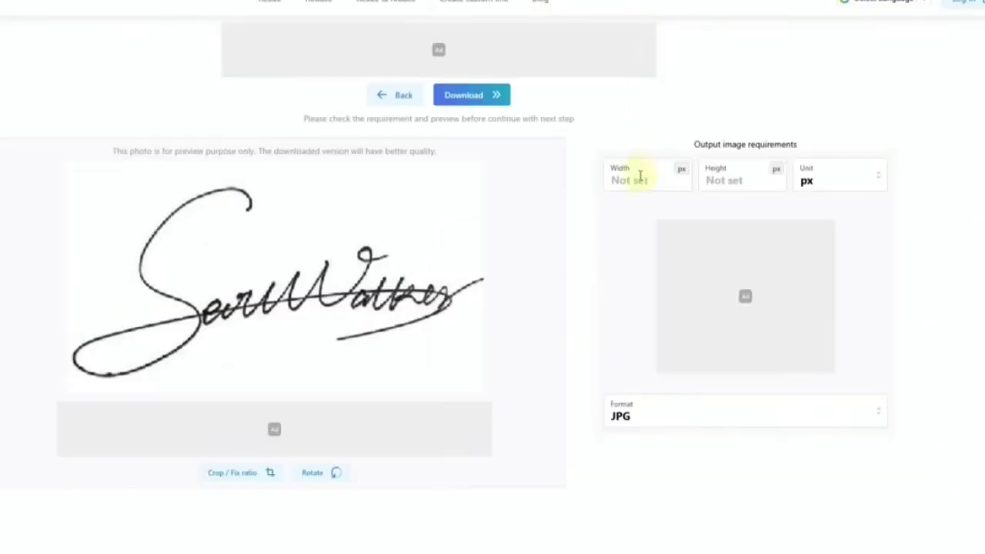
pyautogui.click(641, 176)
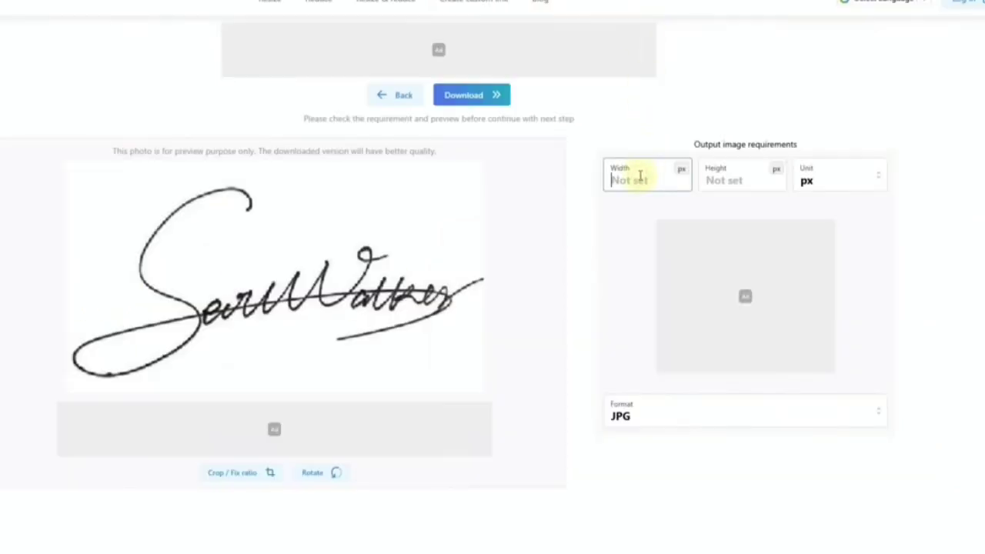
pyautogui.write('140')
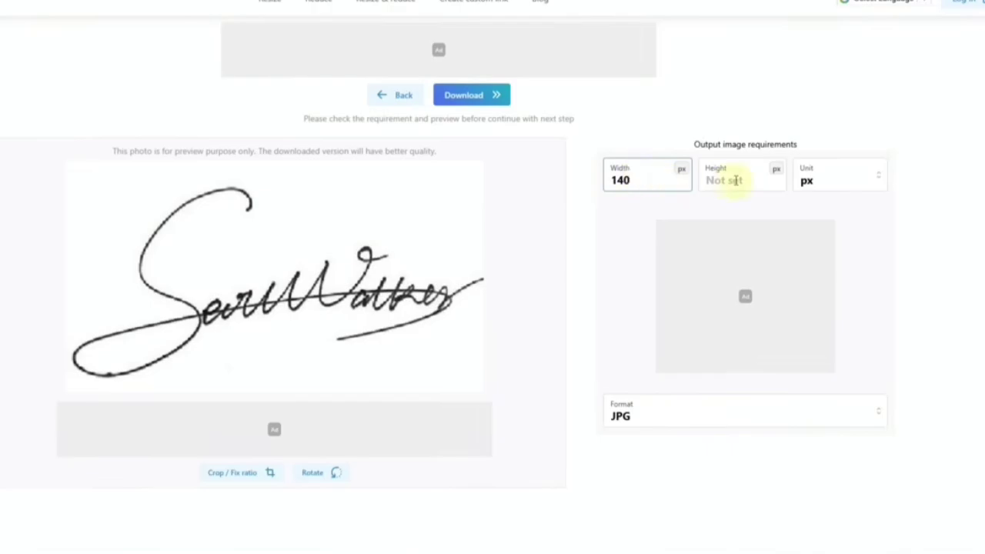
pyautogui.click(736, 180)
pyautogui.write('60')
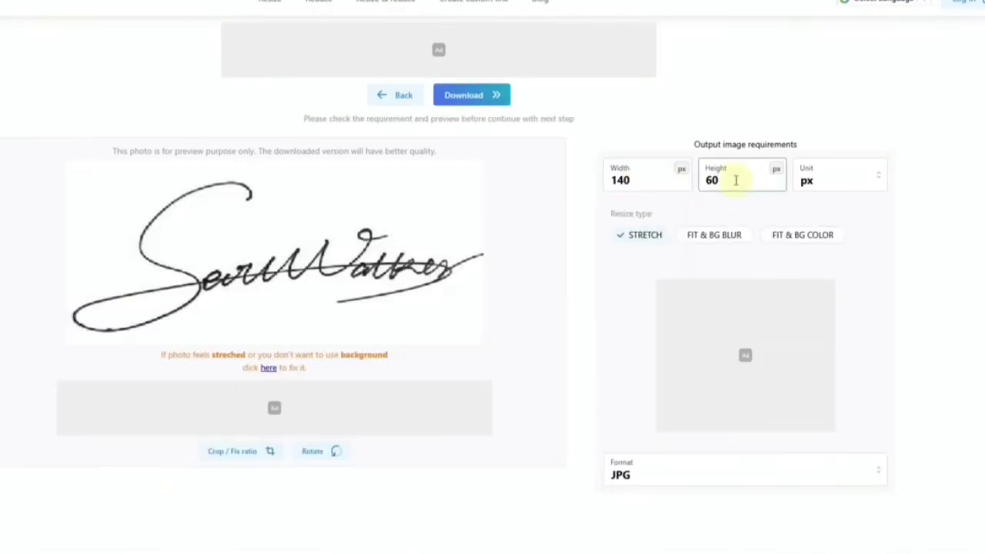
pyautogui.click(648, 477)
pyautogui.click(643, 389)
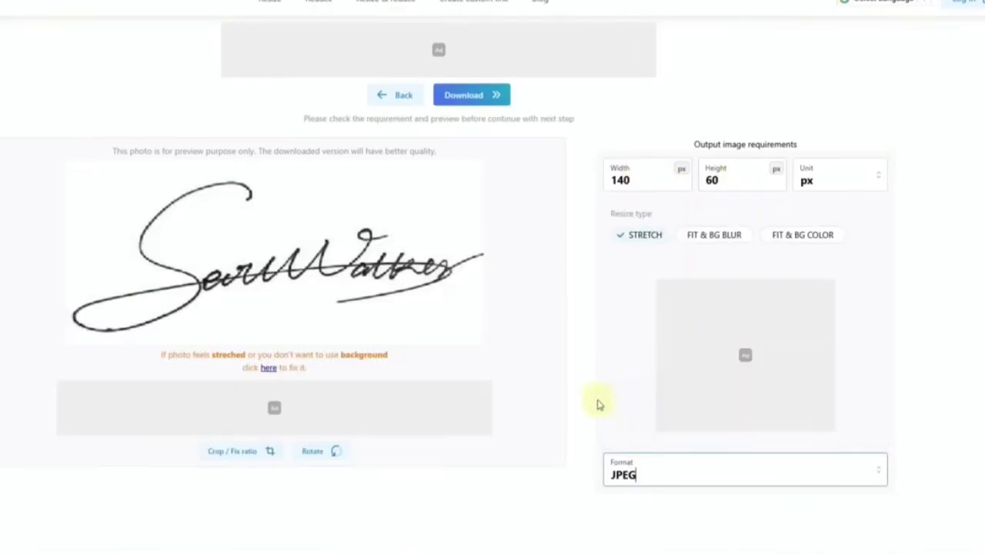
pyautogui.click(468, 97)
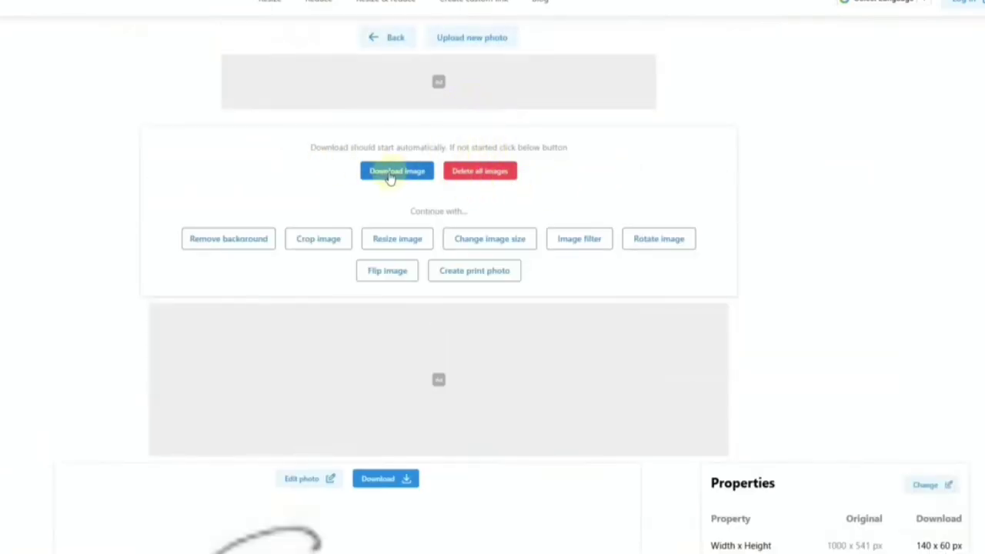
pyautogui.click(391, 178)
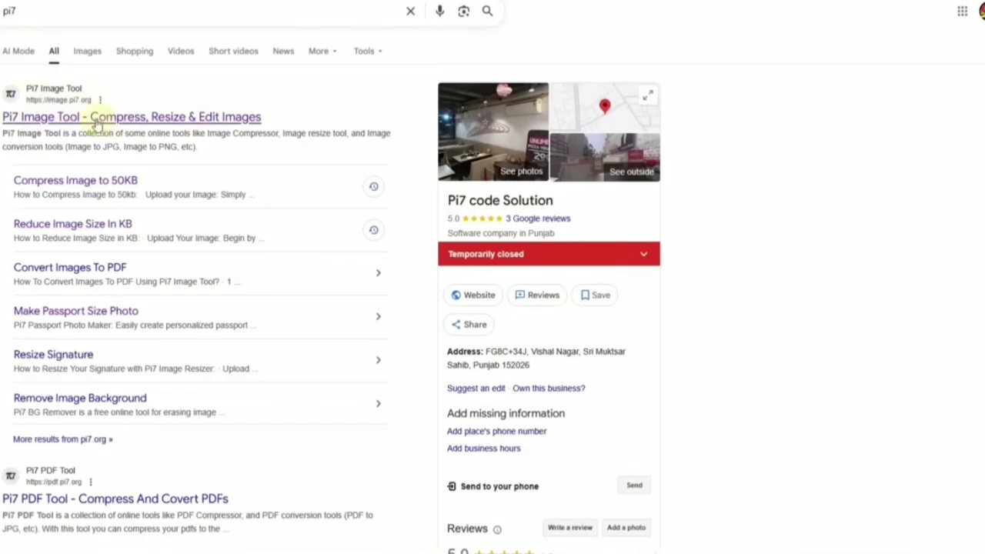
# Step: Open the 'Pi7 Image Tool - Compress, Resize & Edit Images' result
pyautogui.click(90, 126)
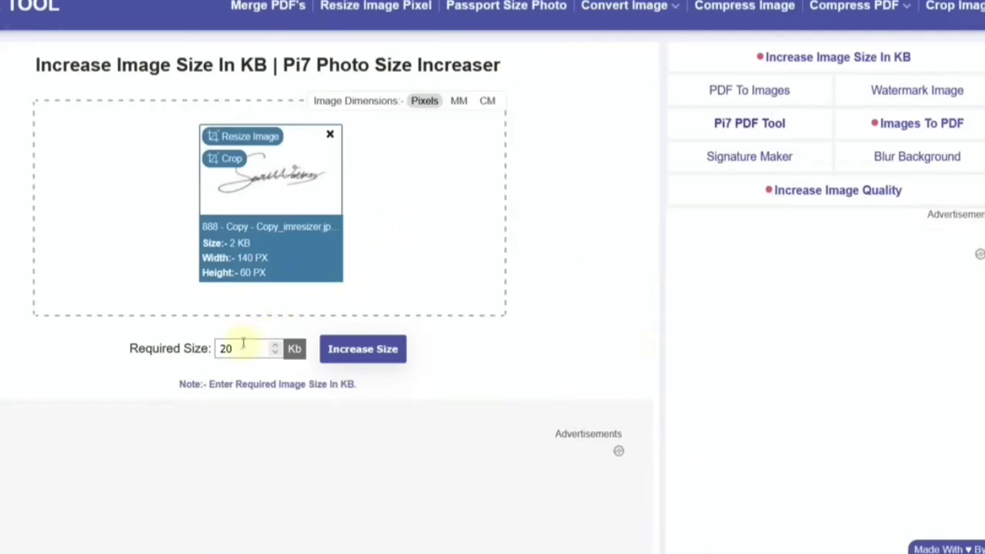
# Step: Replace the required size with 45 KB and increase the signature's file size
pyautogui.moveTo(242, 345); pyautogui.dragTo(217, 348)
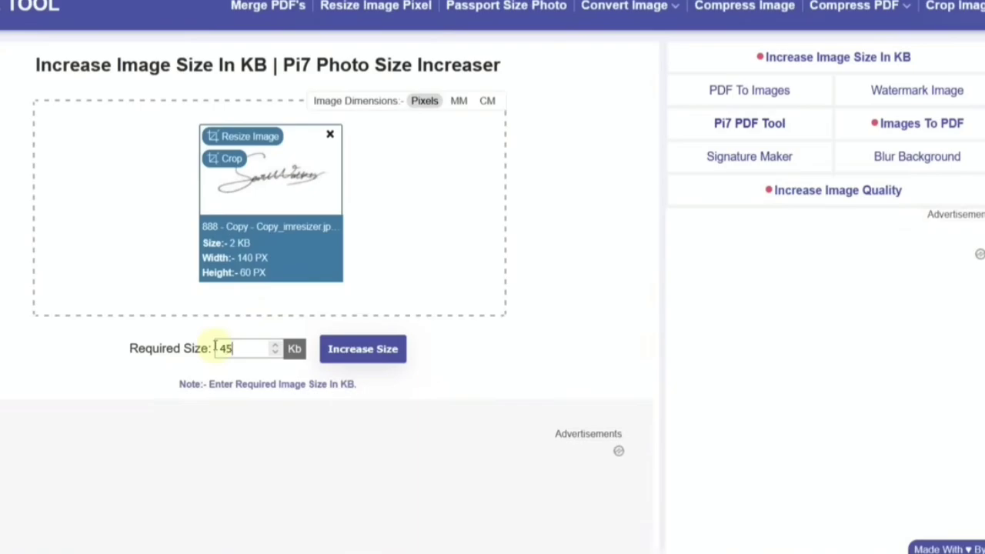
pyautogui.click(366, 357)
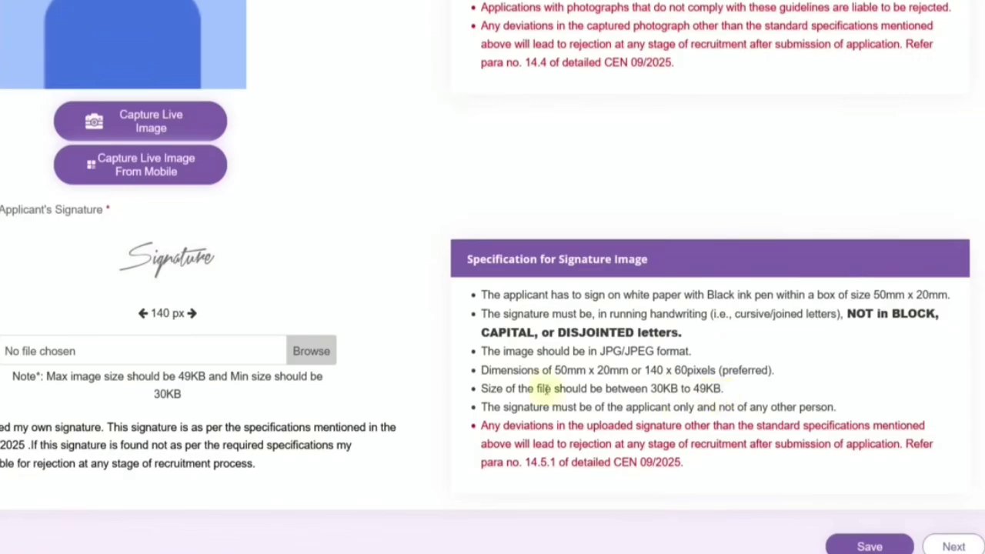
# Step: Upload 'Pi7_Tool_888 - Copy - Copy_imresizer.jpeg' as the applicant's signature and confirm its crop
pyautogui.click(298, 354)
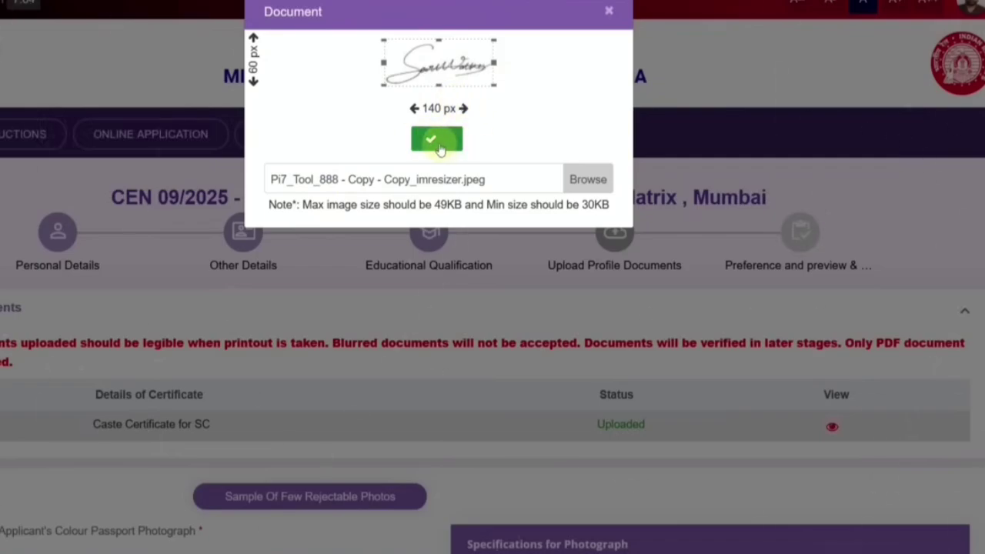
pyautogui.click(437, 141)
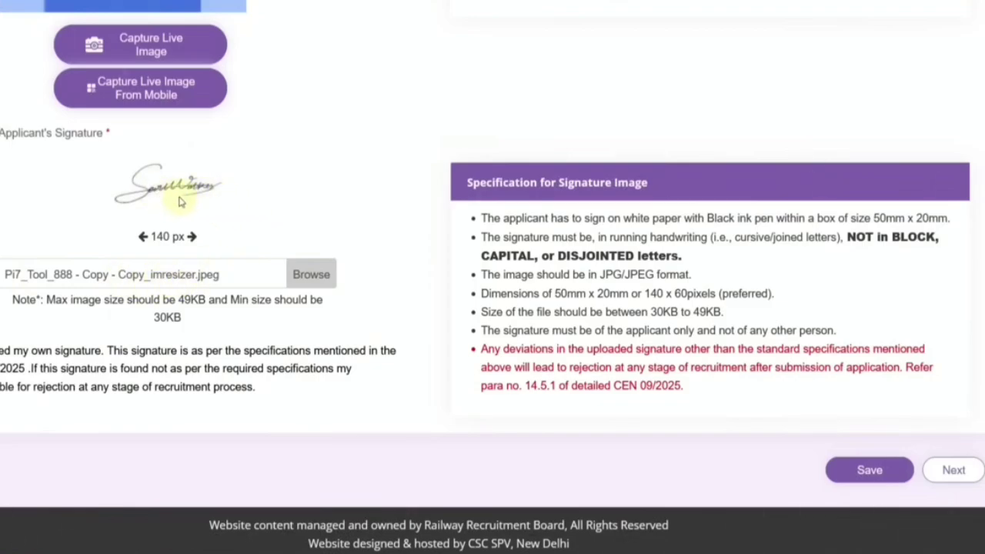
pyautogui.scroll(1, 206, 238)
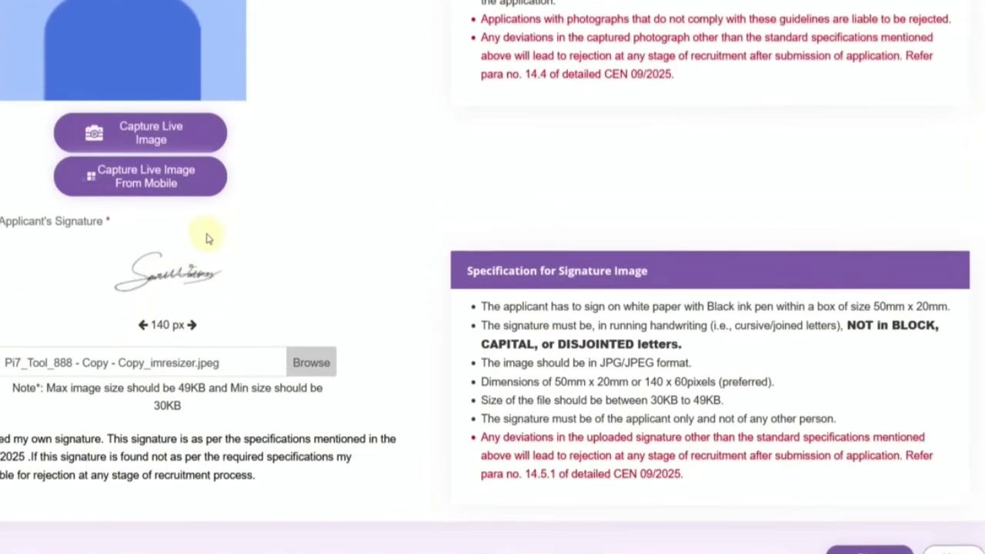
pyautogui.scroll(2, 206, 239)
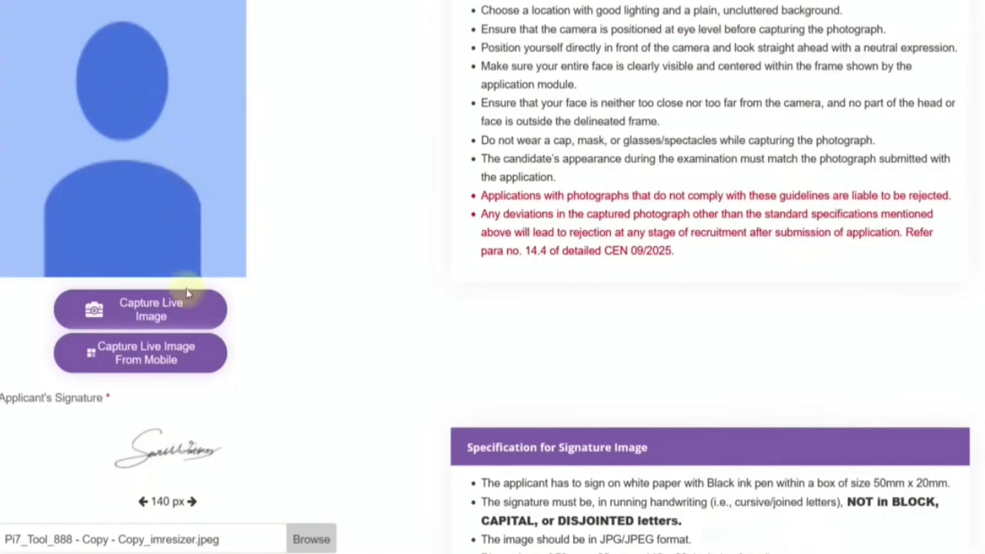
pyautogui.click(158, 365)
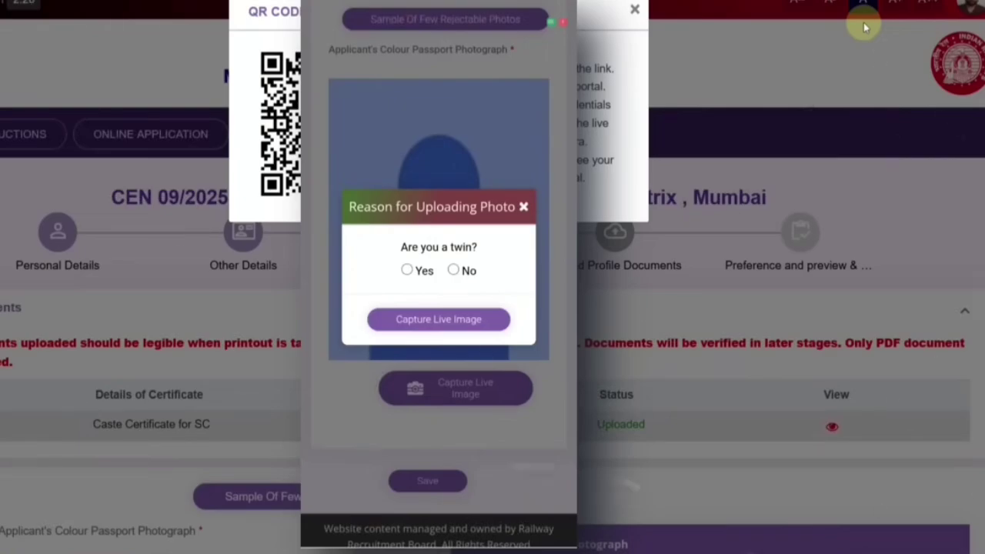
# Step: On the phone, answer No to 'Are you a twin?' and start the live photo capture
pyautogui.press('space')
pyautogui.press('Return')
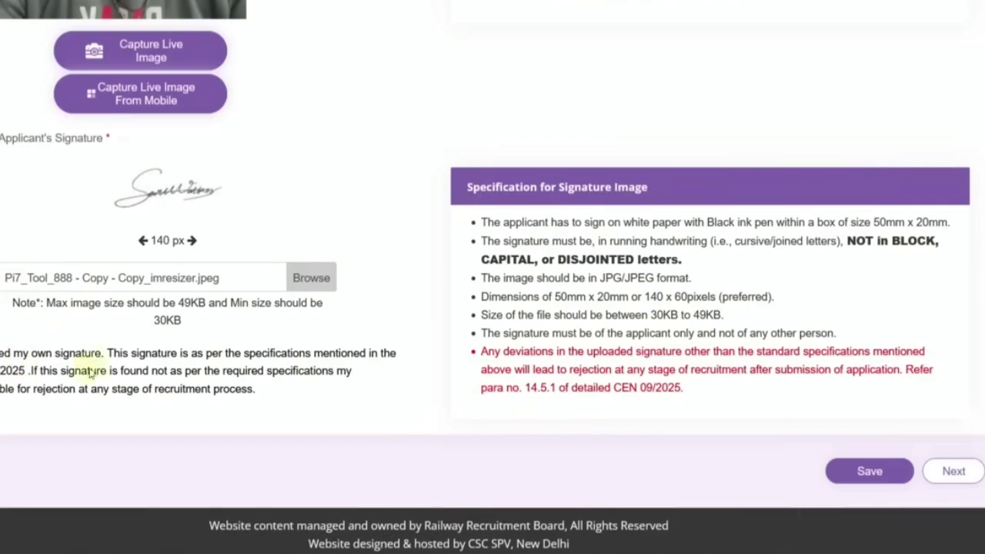
# Step: Save the profile photo and signature, then continue to the Preference and preview step
pyautogui.click(874, 472)
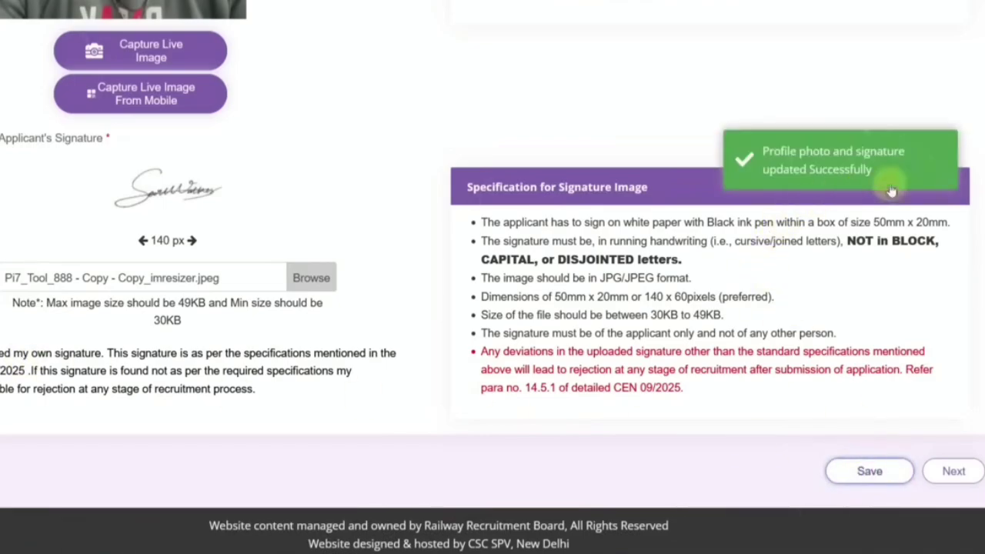
pyautogui.click(954, 472)
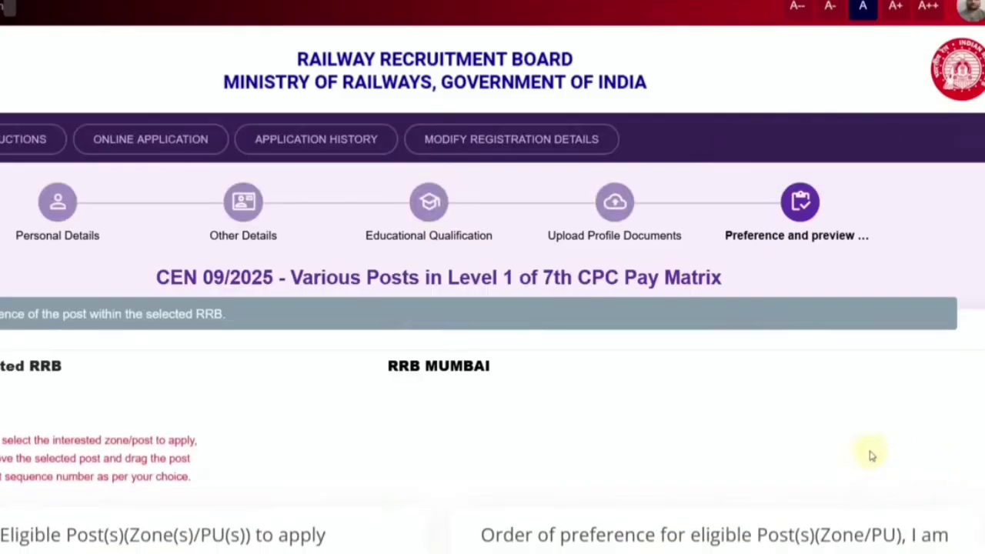
pyautogui.scroll(-5, 301, 358)
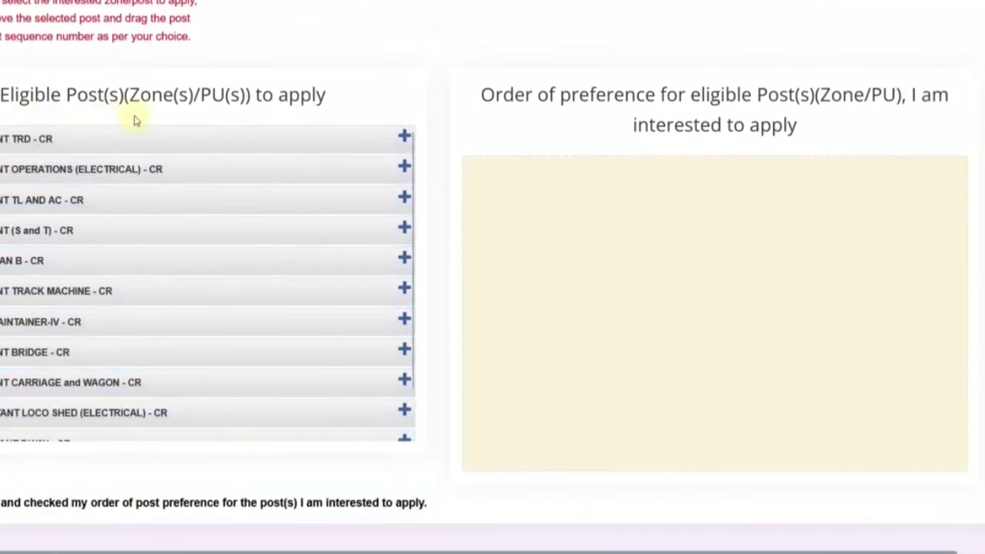
pyautogui.scroll(-3, 255, 248)
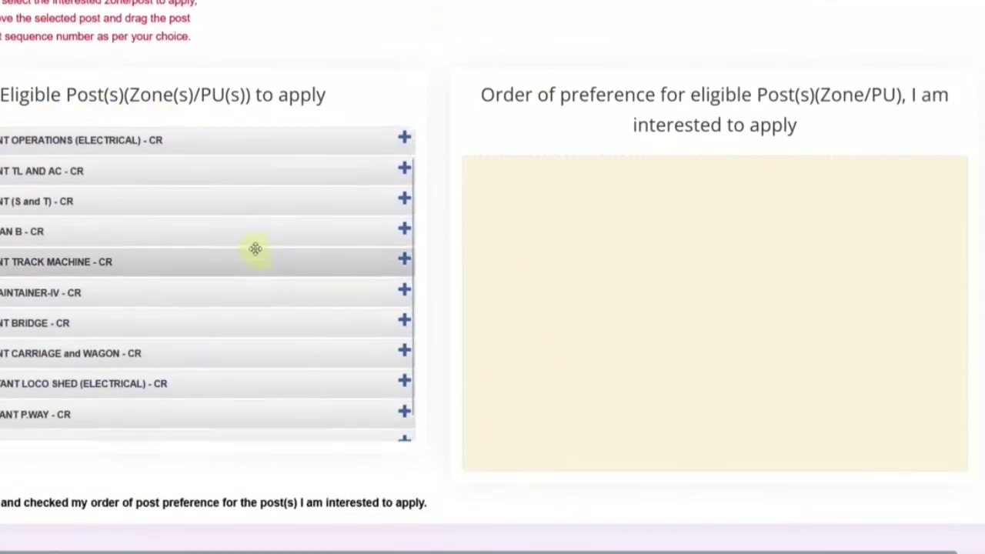
pyautogui.scroll(1, 258, 268)
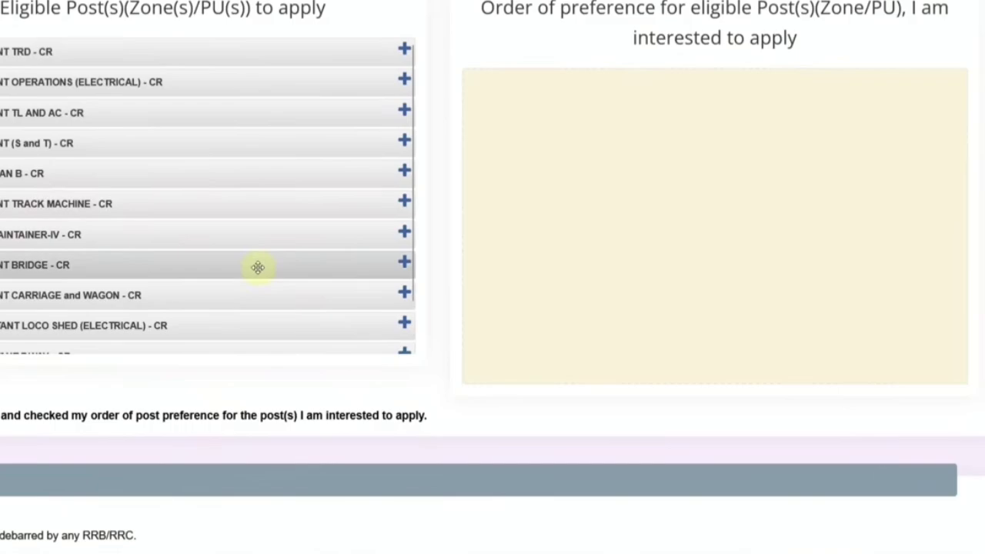
pyautogui.scroll(5, 257, 268)
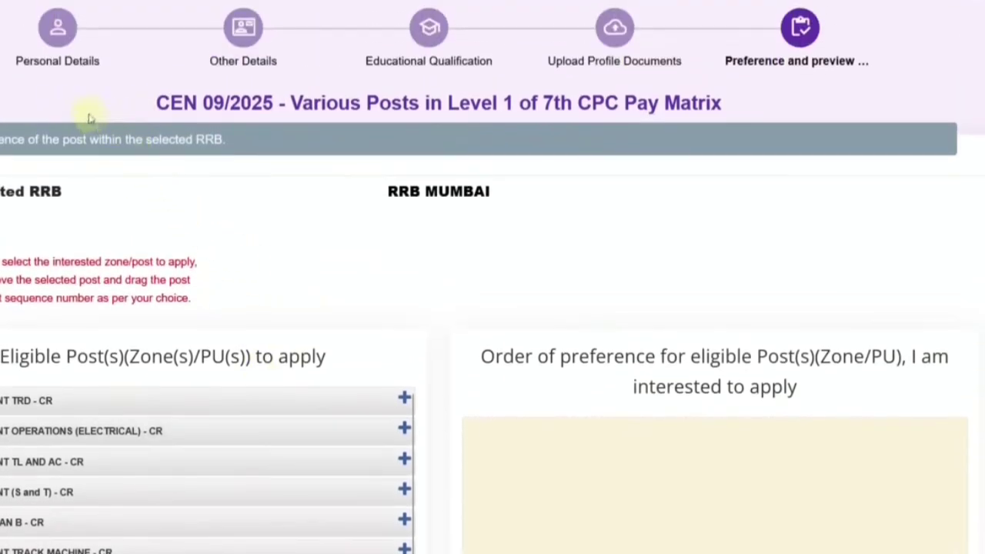
pyautogui.scroll(-4, 279, 258)
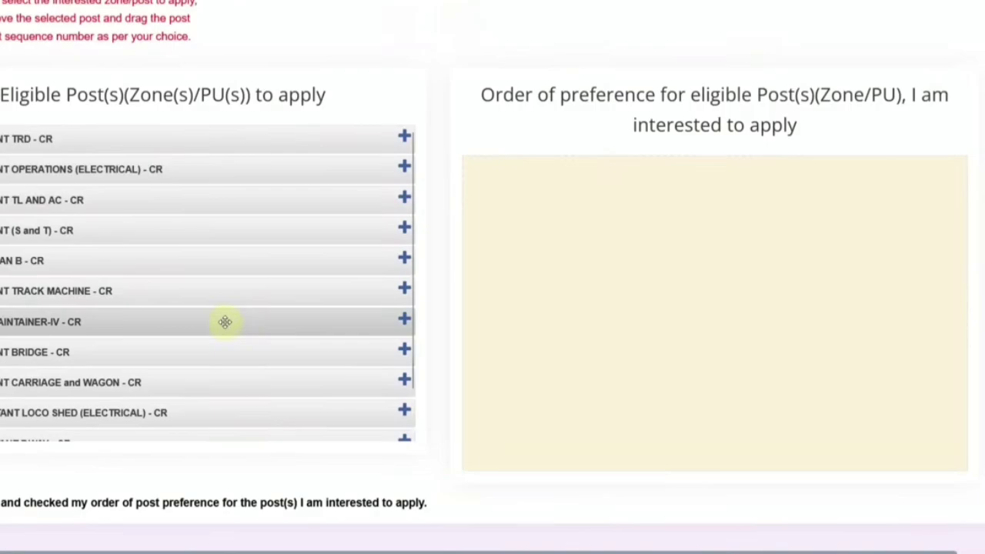
# Step: Add POINTSMAN B, ASSISTANT TRD, P.WAY, LOCO SHED (ELECTRICAL), TRACKMAINTAINER-IV and TRACK MACHINE as preferences 1–6
pyautogui.click(403, 260)
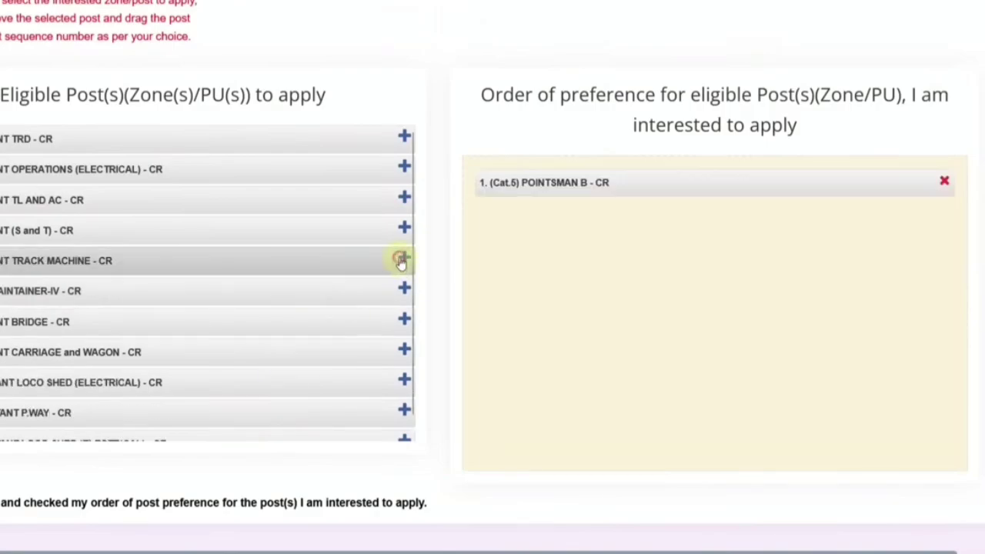
pyautogui.click(405, 139)
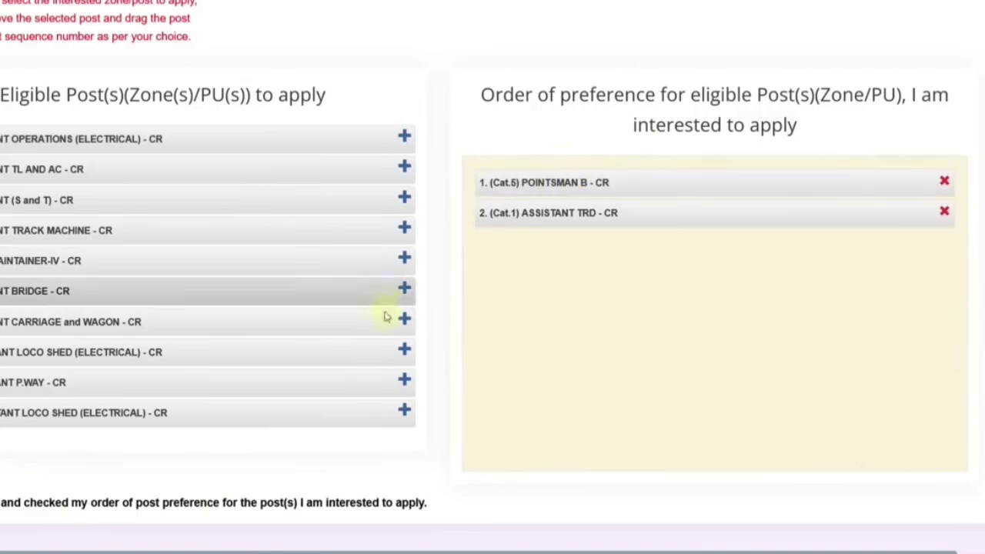
pyautogui.click(403, 378)
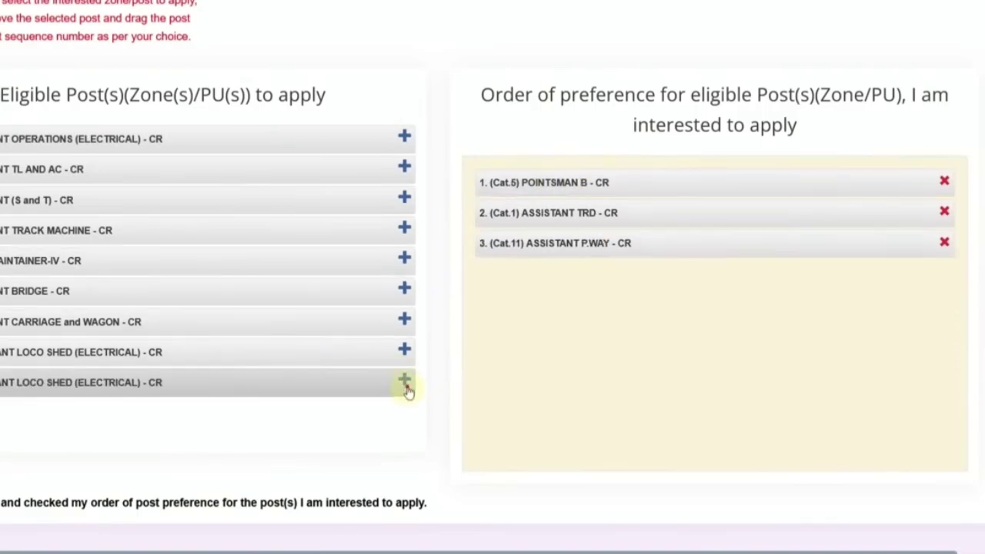
pyautogui.click(405, 383)
pyautogui.click(405, 259)
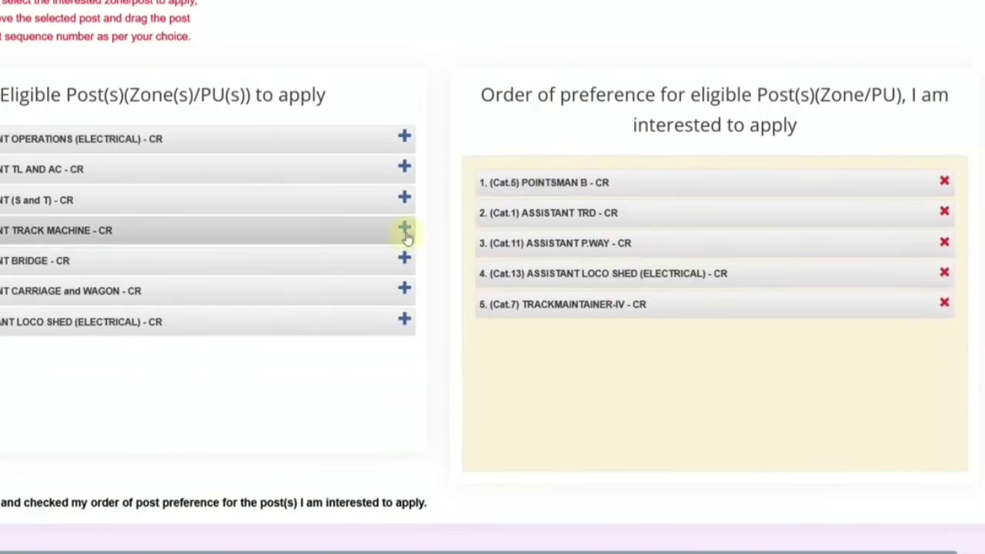
pyautogui.click(405, 230)
# Step: Add ASSISTANT (S and T), TL AND AC, OPERATIONS (ELECTRICAL), CARRIAGE and WAGON, BRIDGE and the remaining post
pyautogui.click(405, 199)
pyautogui.click(405, 168)
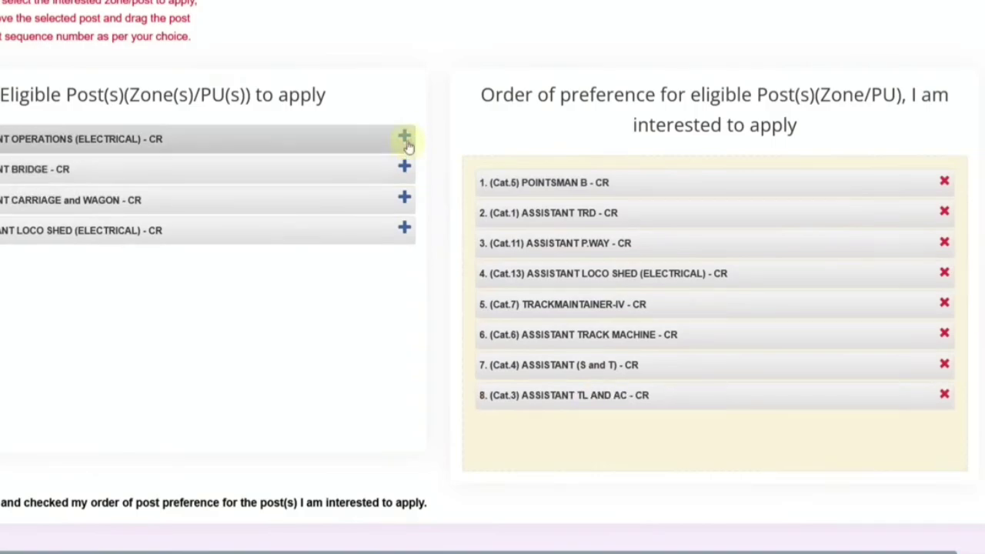
pyautogui.click(405, 143)
pyautogui.click(405, 166)
pyautogui.click(405, 140)
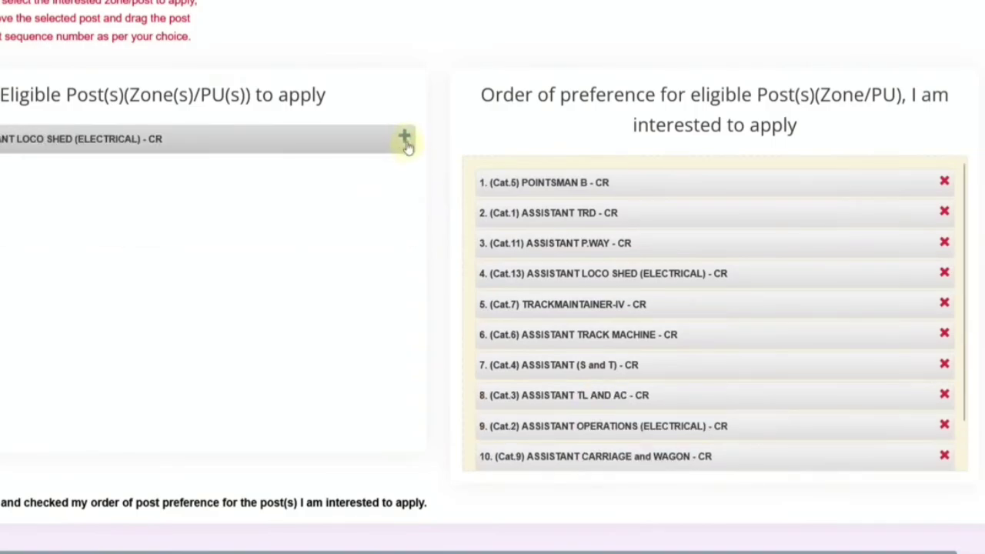
pyautogui.click(405, 142)
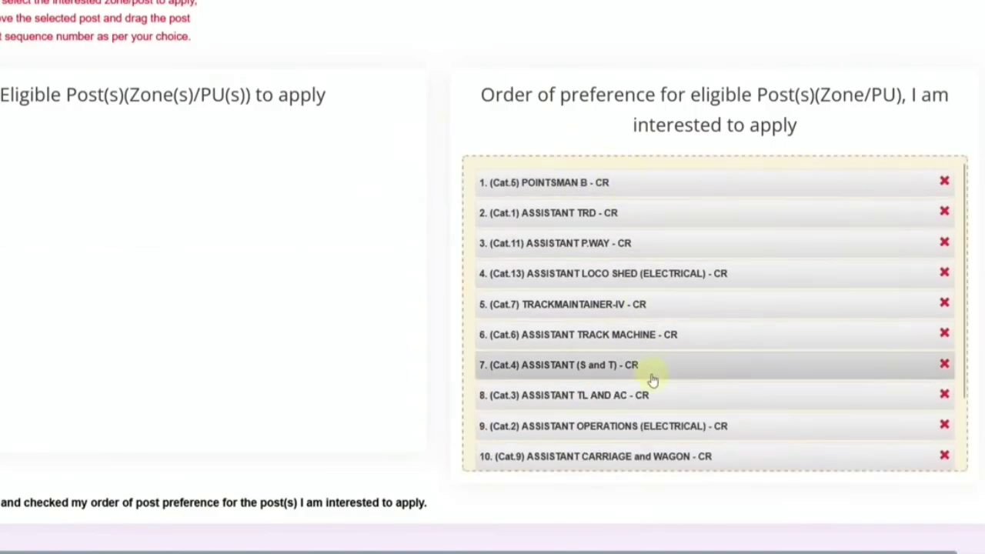
pyautogui.scroll(-5, 213, 327)
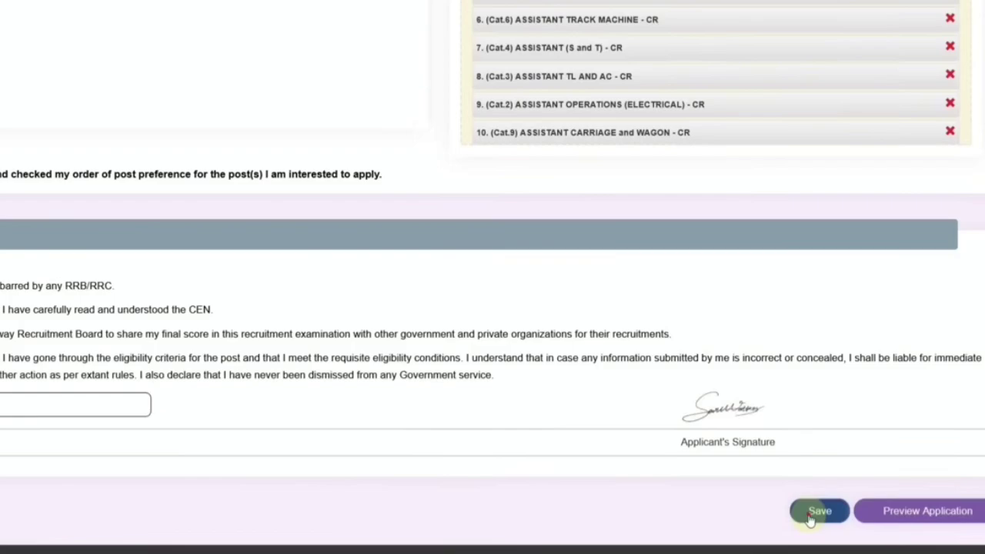
# Step: Save the post preferences, preview the application and confirm the details were re-checked
pyautogui.click(815, 512)
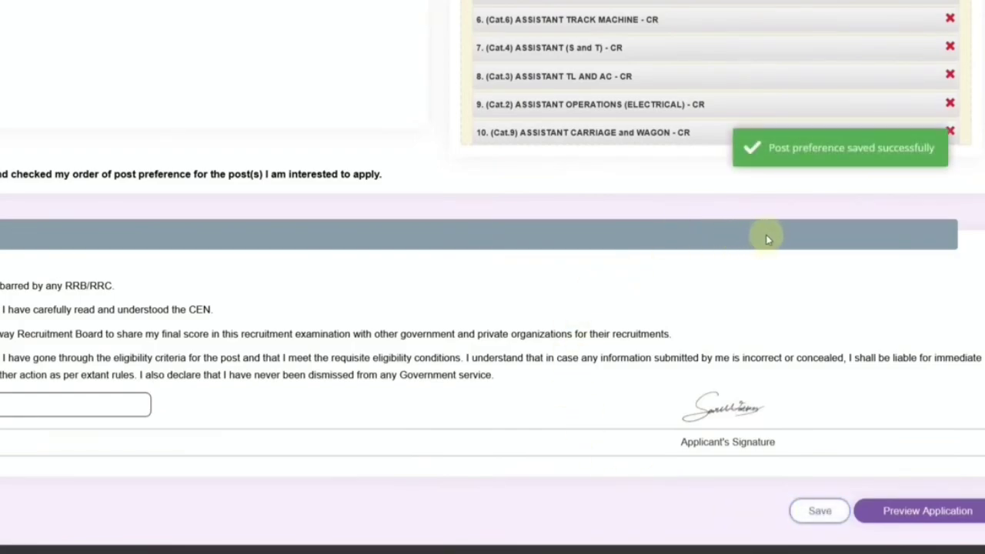
pyautogui.click(927, 513)
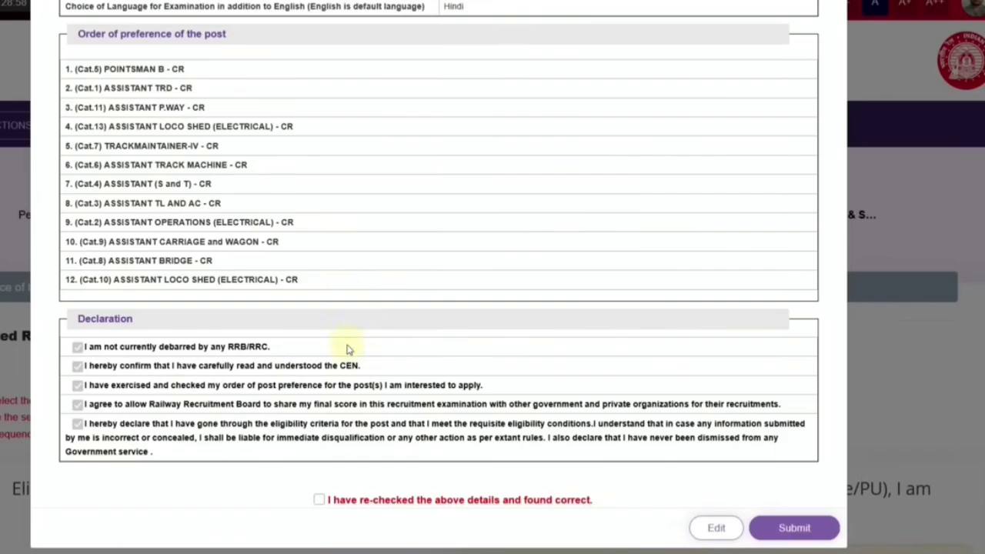
pyautogui.click(318, 501)
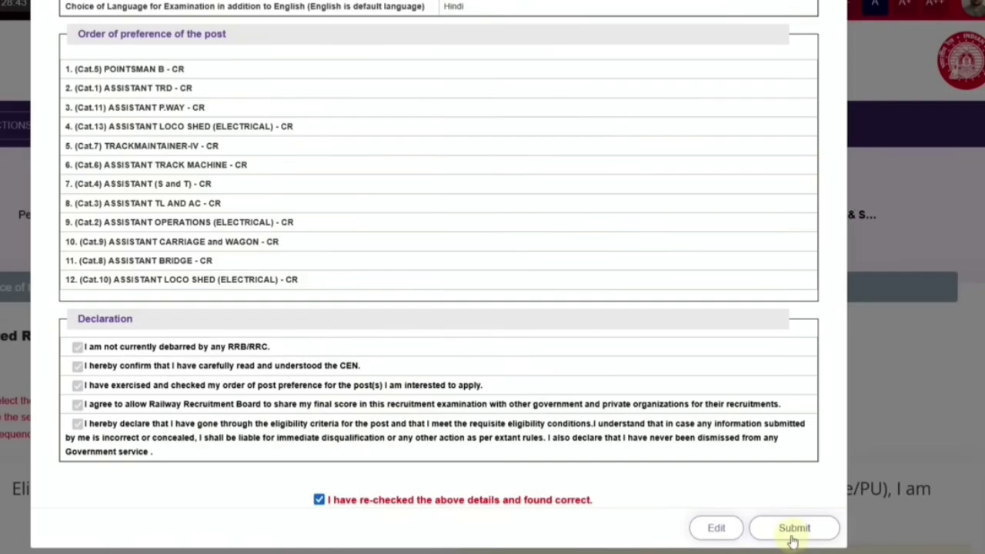
# Step: Submit the application and continue to SBIePay for the ₹250.00 fee
pyautogui.click(792, 528)
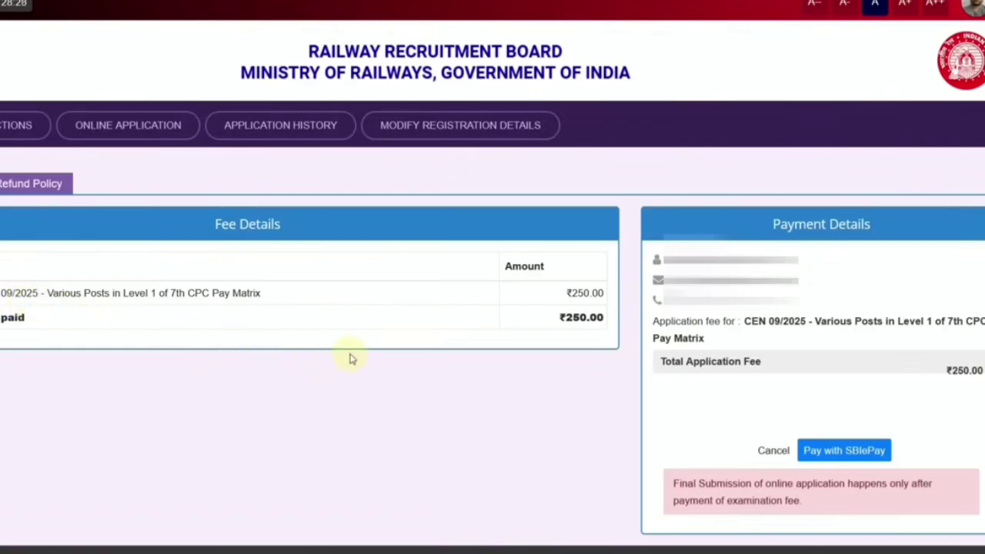
pyautogui.click(844, 451)
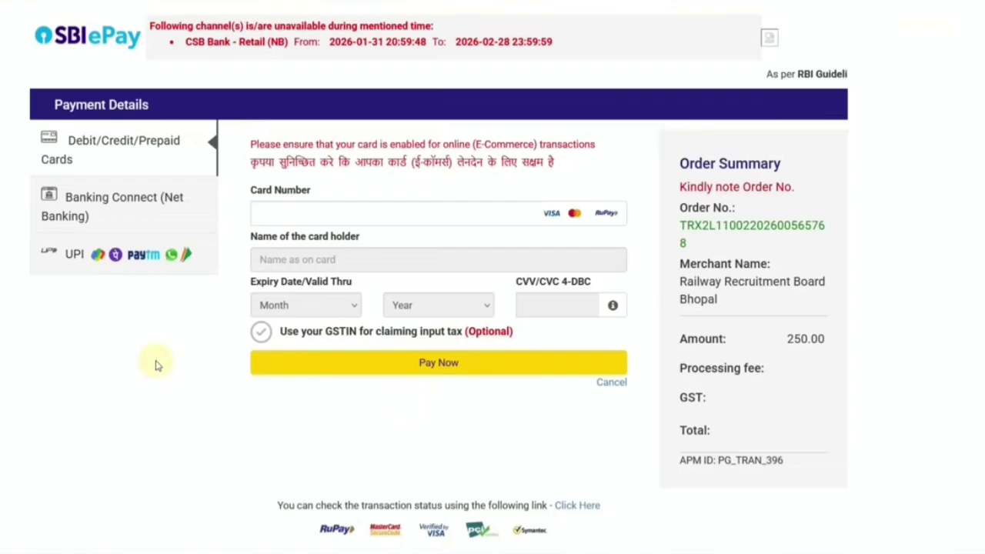
# Step: Try Net Banking with State Bank of India selected as the bank
pyautogui.click(132, 197)
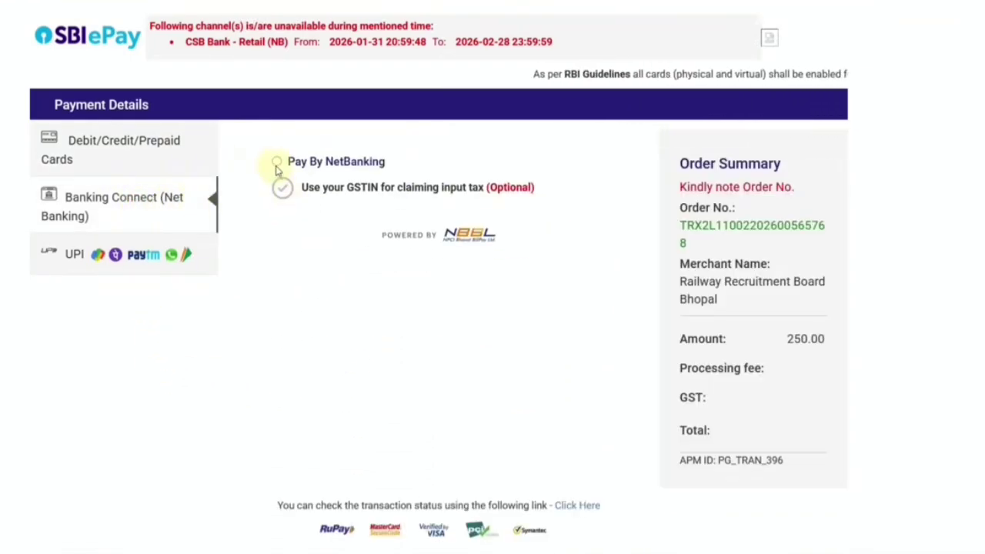
pyautogui.click(276, 162)
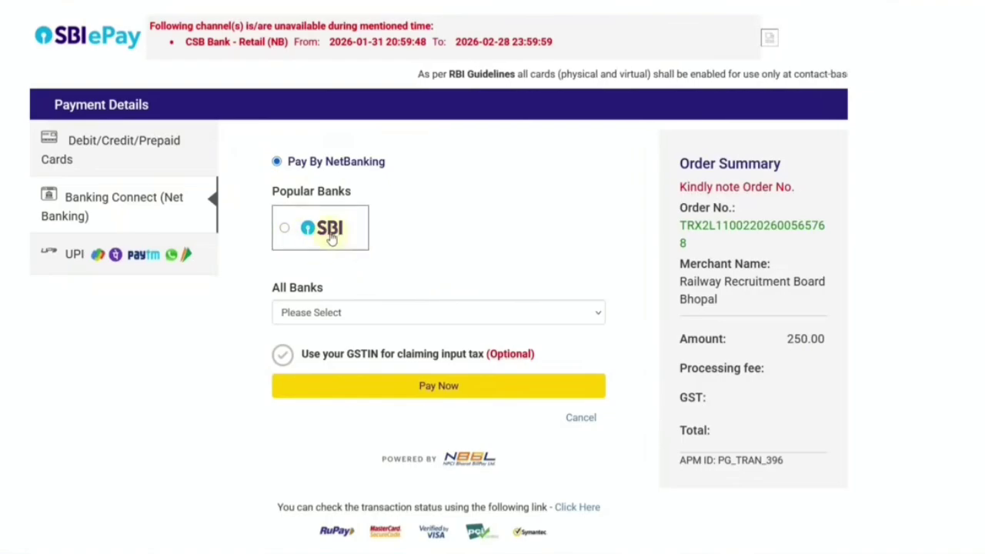
pyautogui.click(323, 229)
pyautogui.click(378, 313)
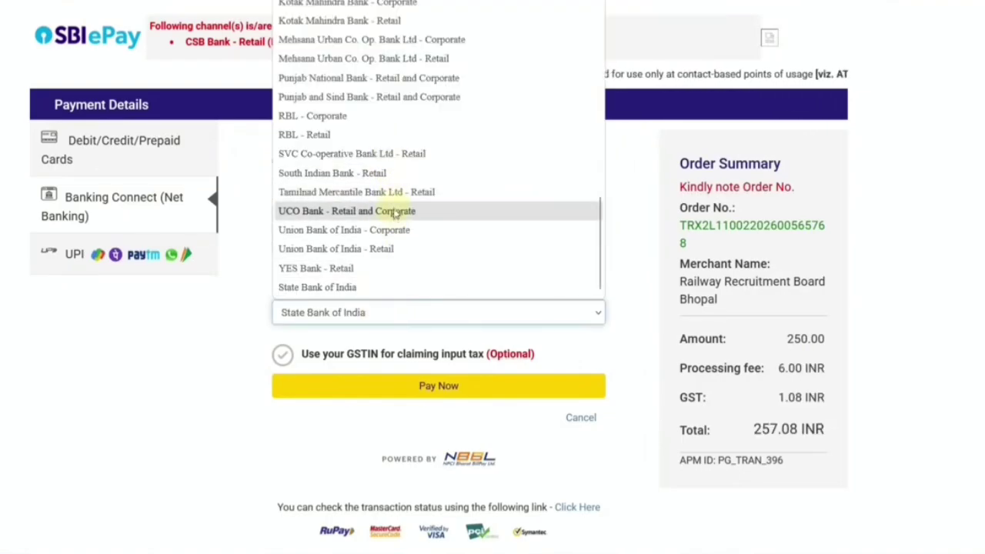
pyautogui.click(182, 323)
# Step: Switch to UPI, choose the UPI QR option and proceed with Pay Now
pyautogui.click(127, 269)
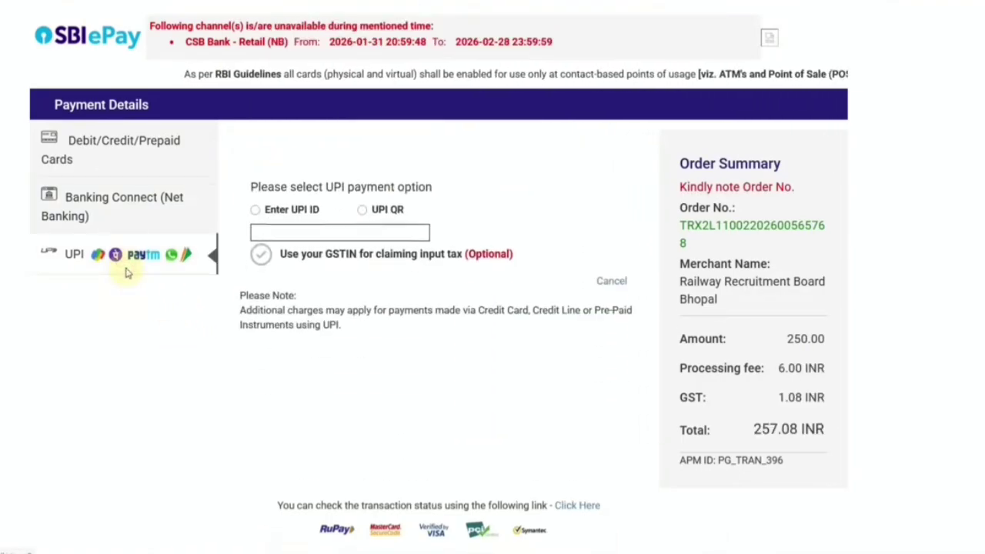
pyautogui.click(255, 180)
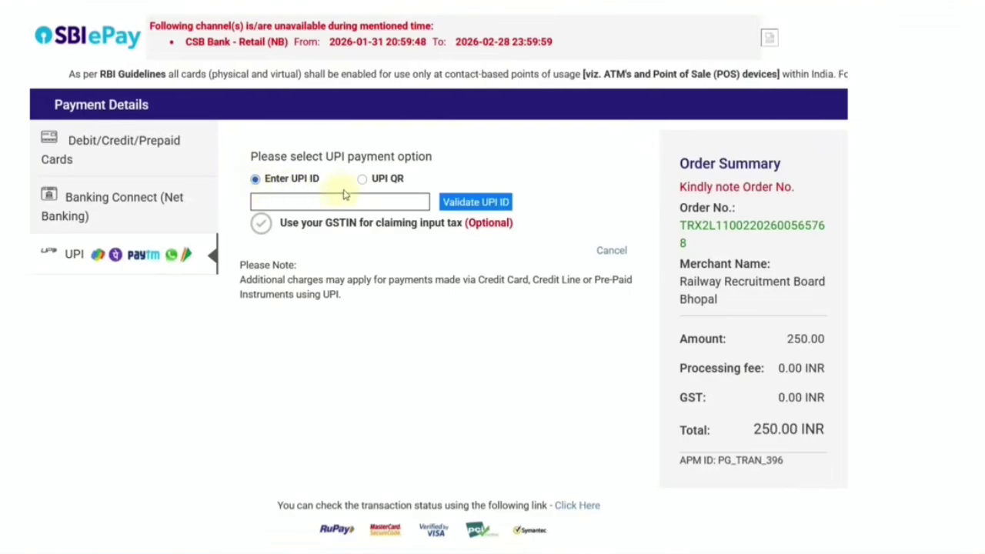
pyautogui.click(362, 180)
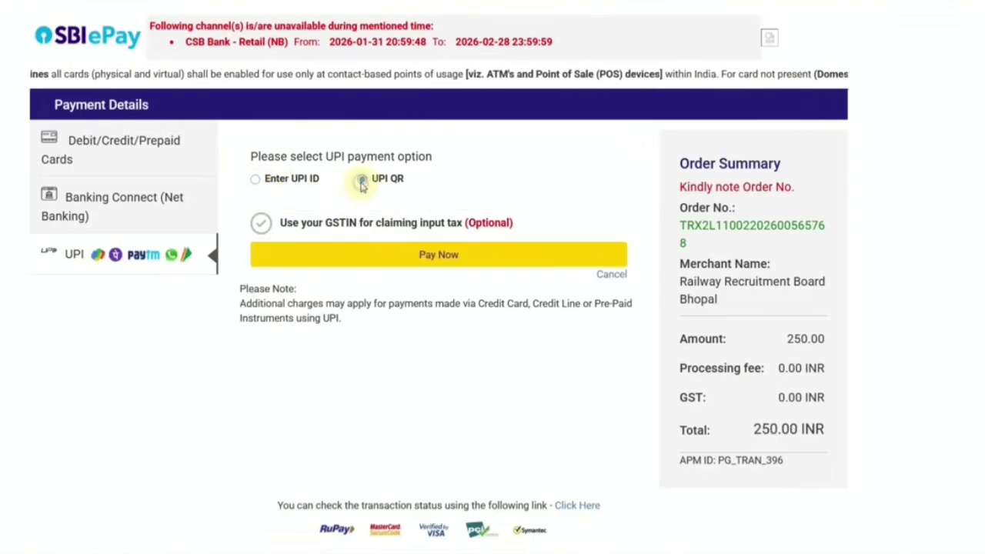
pyautogui.click(422, 257)
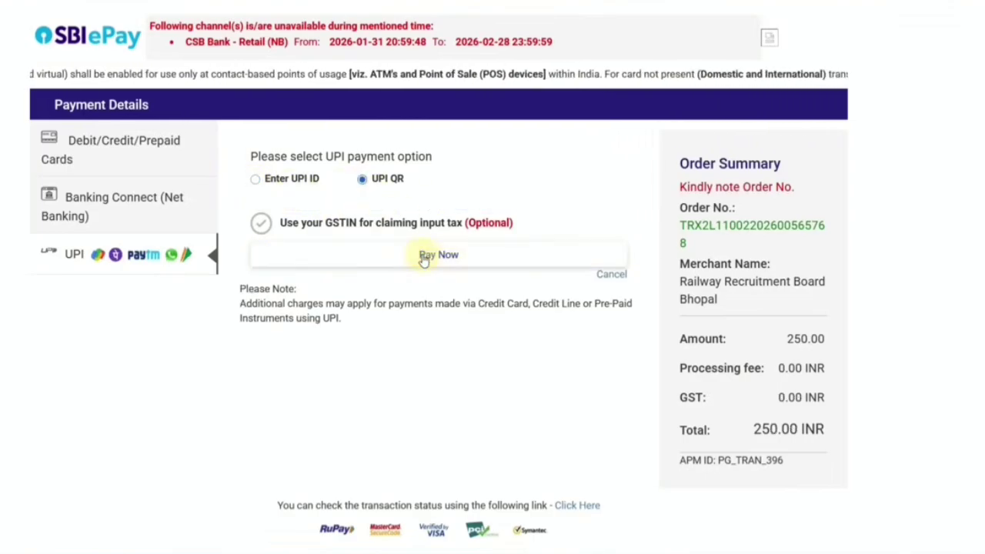